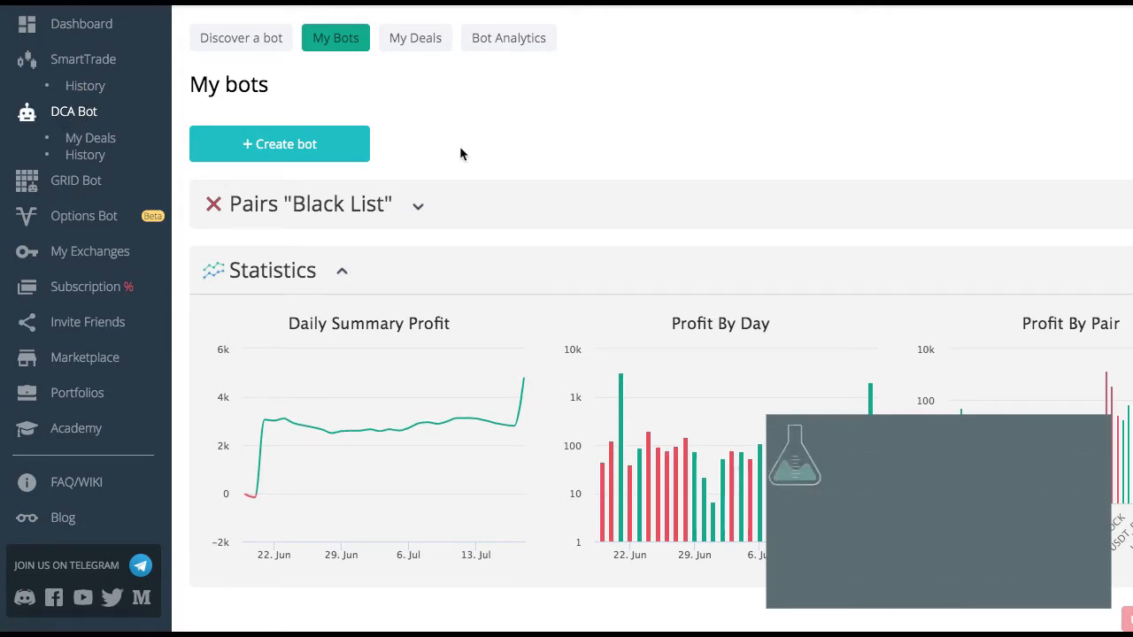
- Create a new bot named "USDT Tier 1 Composite" and set its bot type to Composite
click(282, 145)
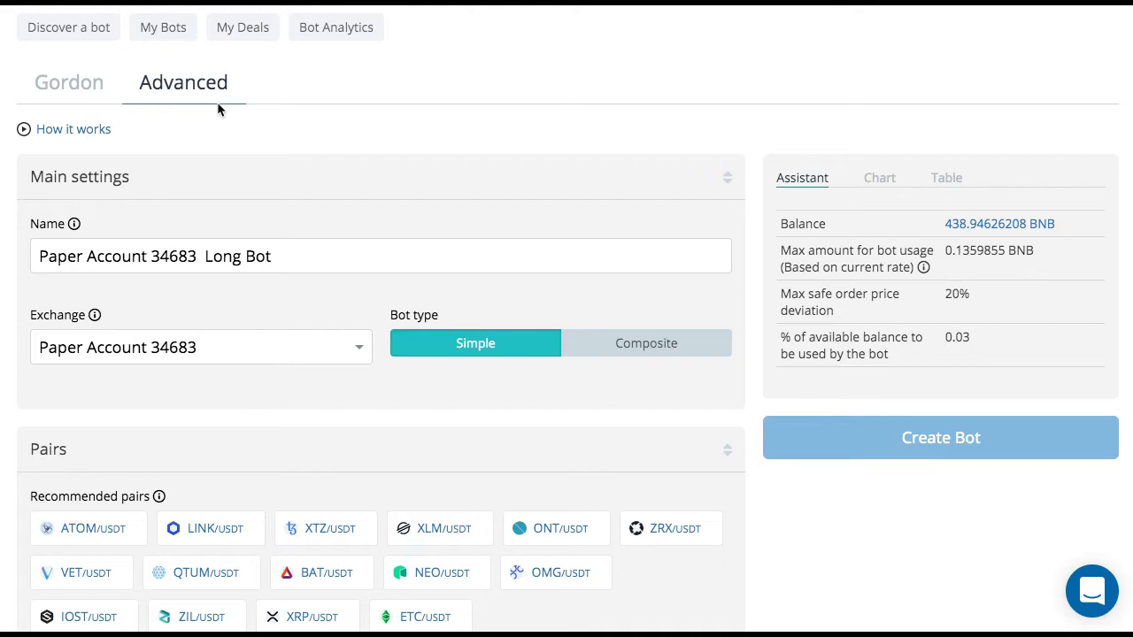
drag(286, 256, 46, 228)
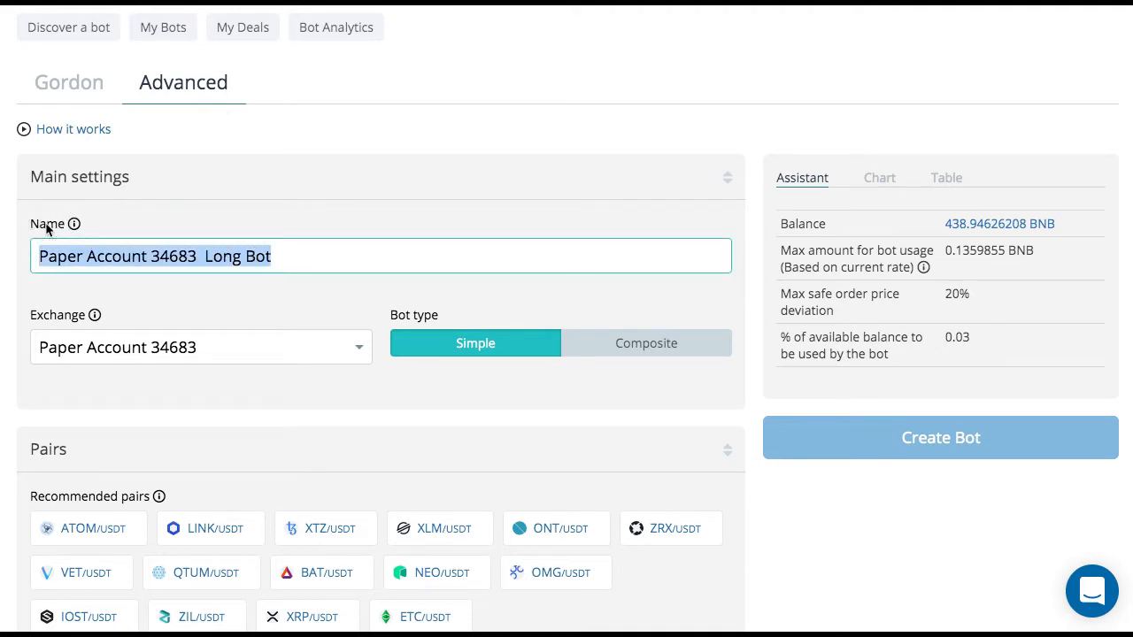
text(USDT)
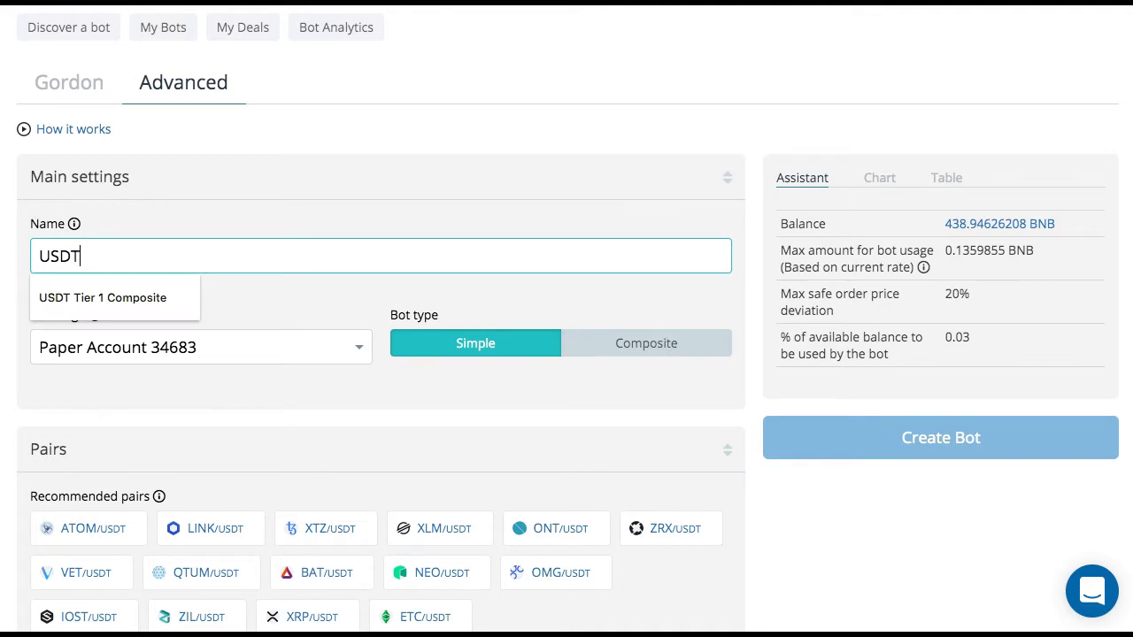
text( Tier 1 Composite)
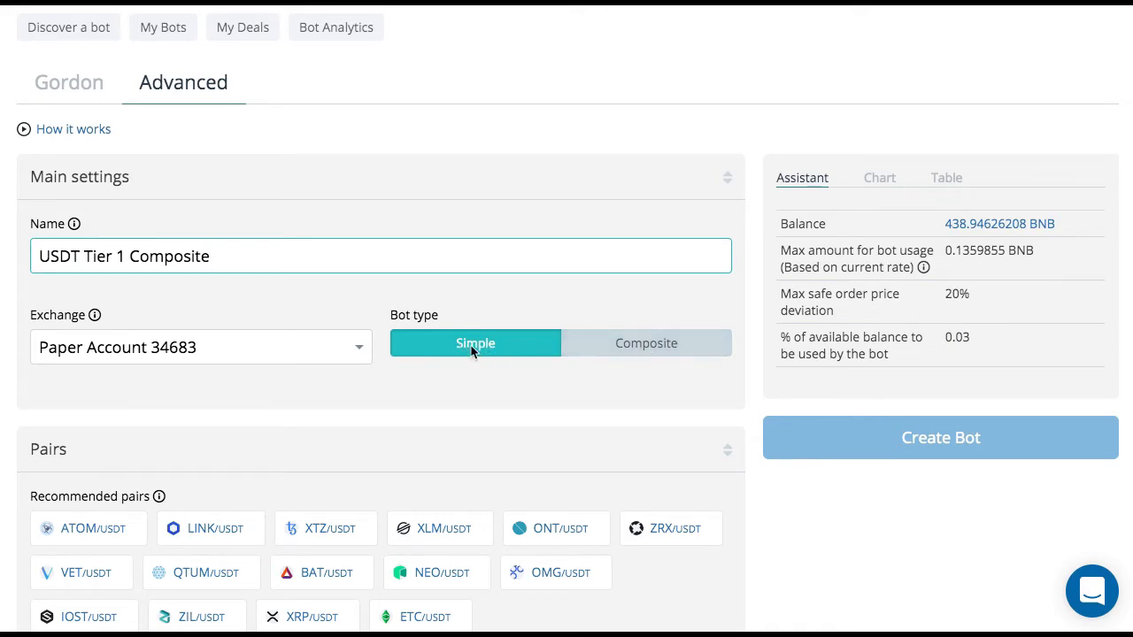
click(669, 347)
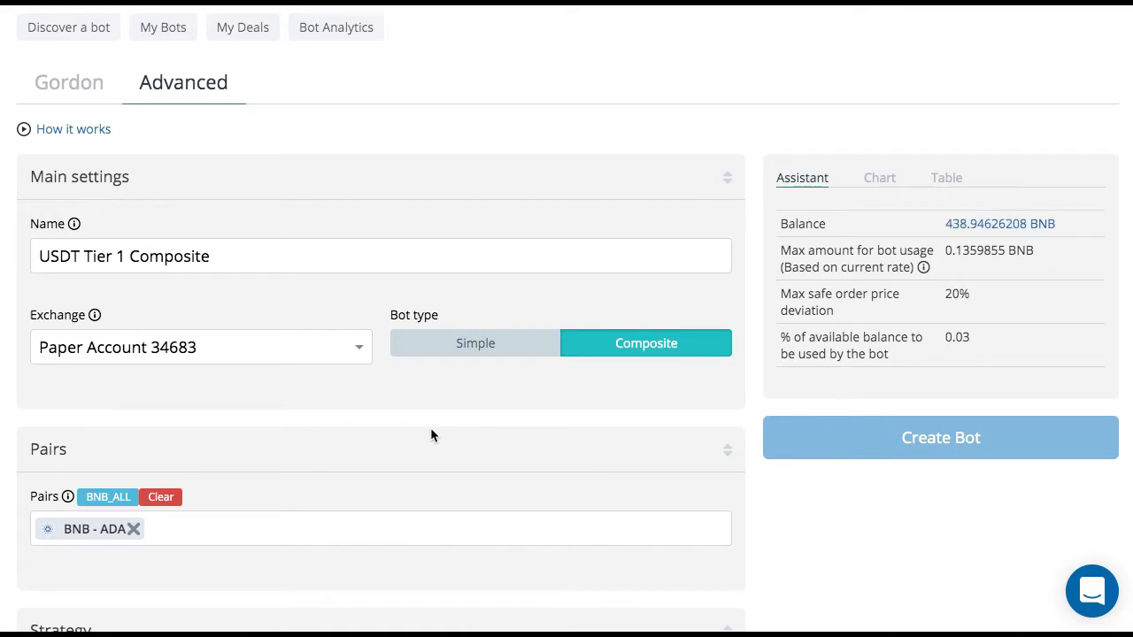
- Clear the preset BNB pair and add all USDT pairs to the bot
scroll(430, 435, down, 5)
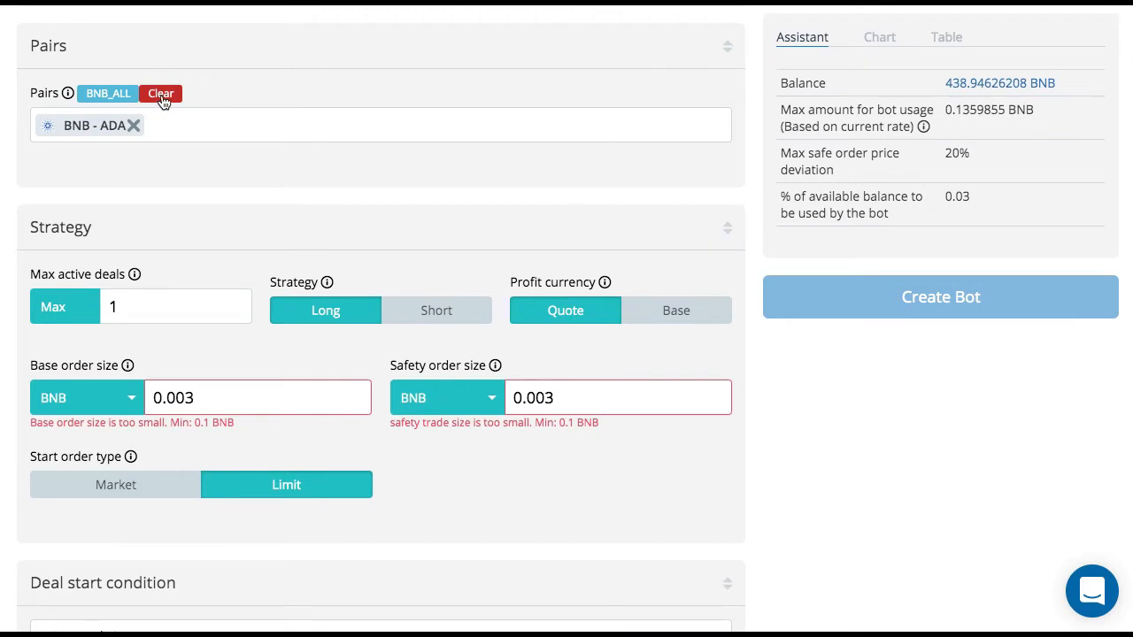
click(168, 95)
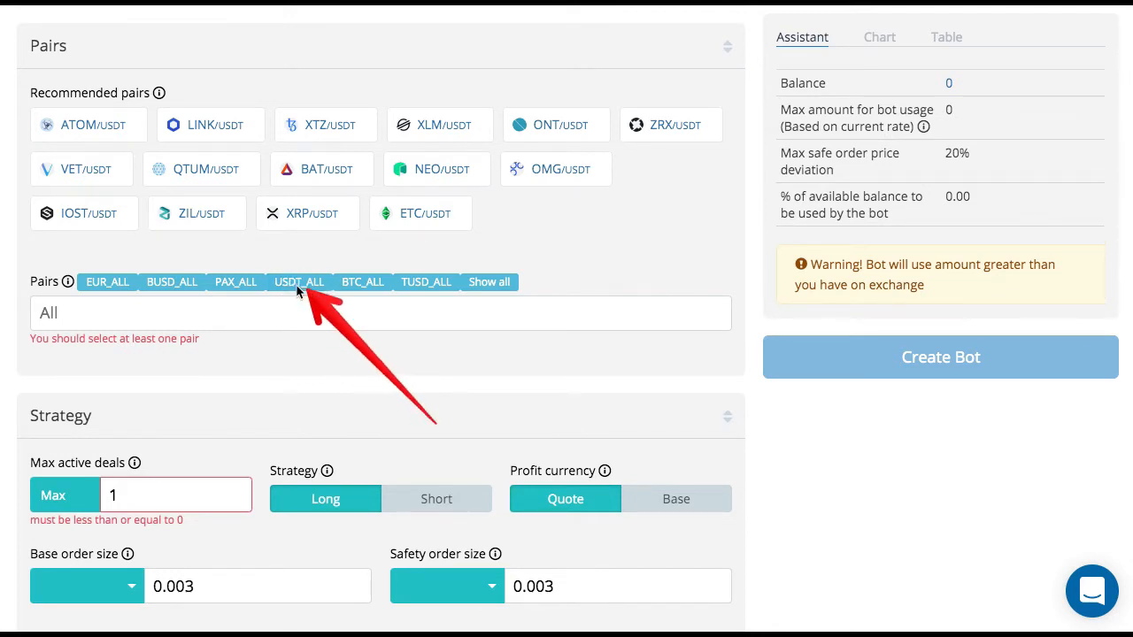
click(297, 284)
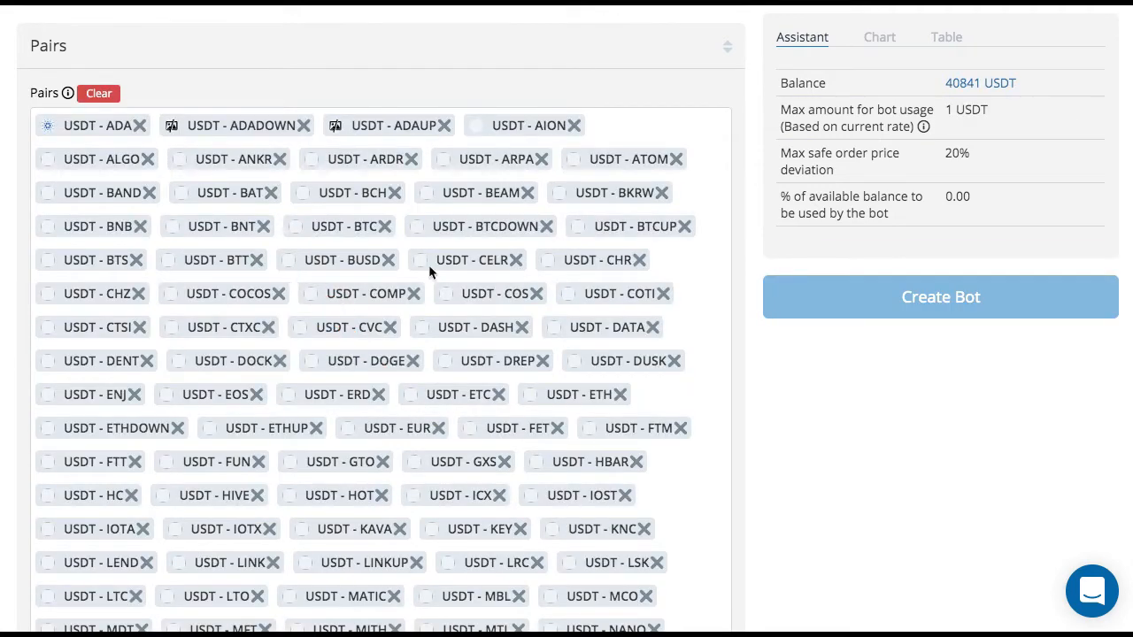
- Review the list of USDT pairs selected for the bot
scroll(452, 266, up, 2)
scroll(452, 266, down, 1)
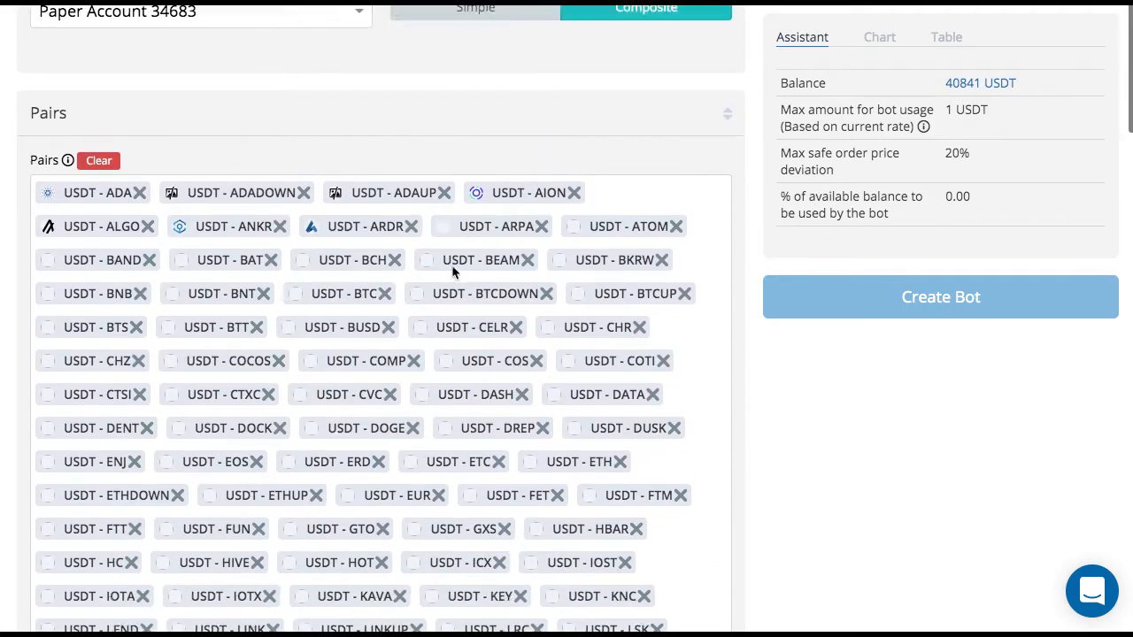
scroll(451, 272, down, 5)
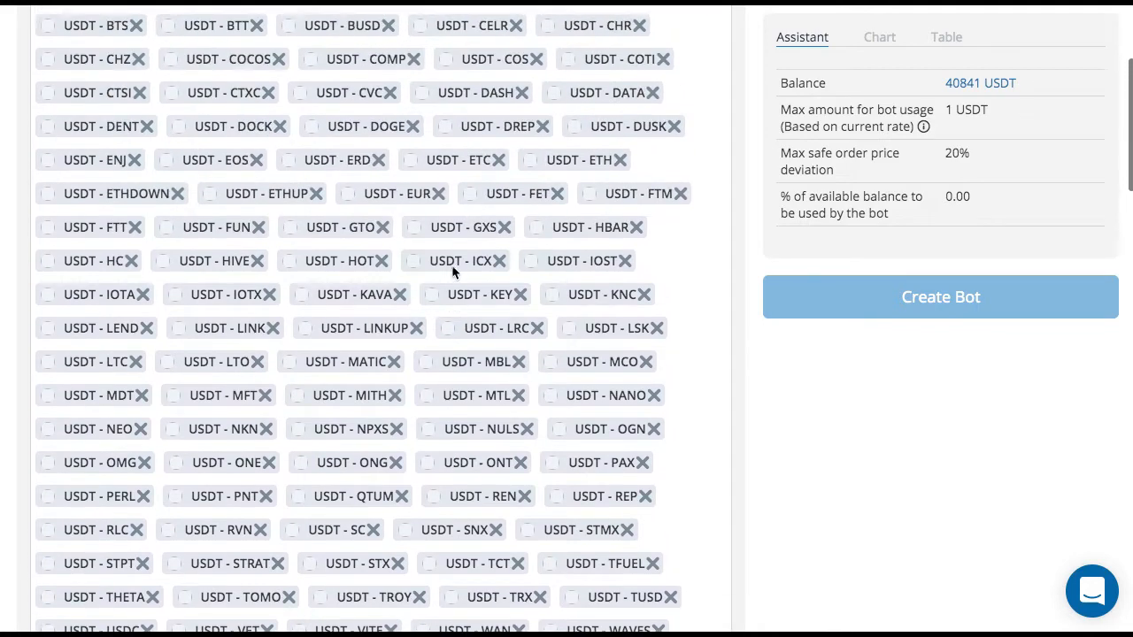
scroll(452, 272, up, 4)
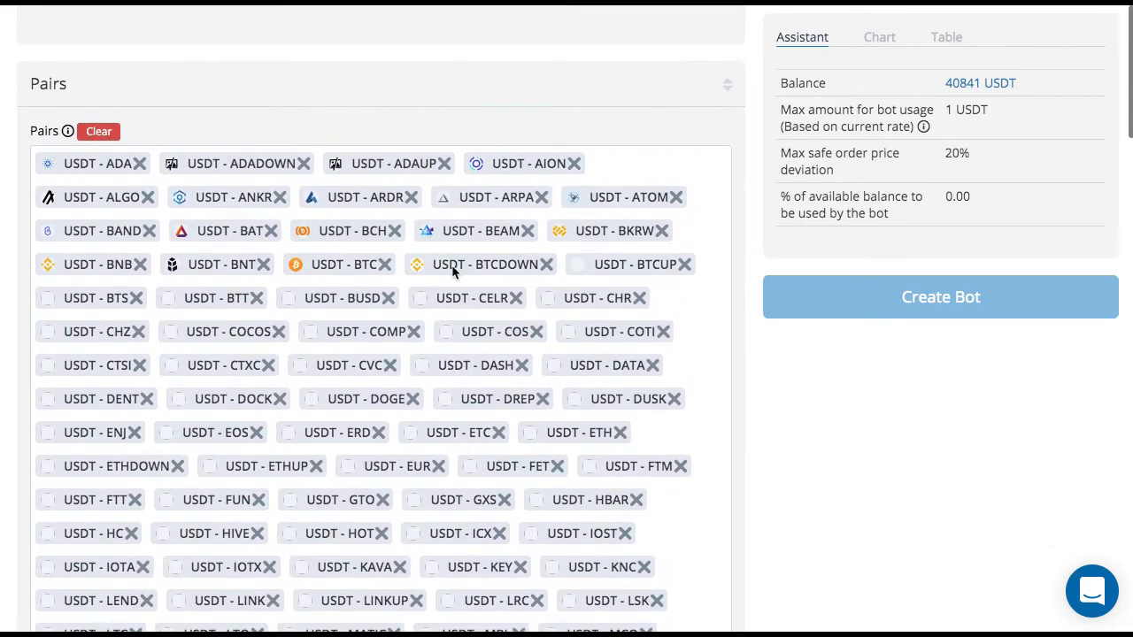
scroll(451, 266, up, 3)
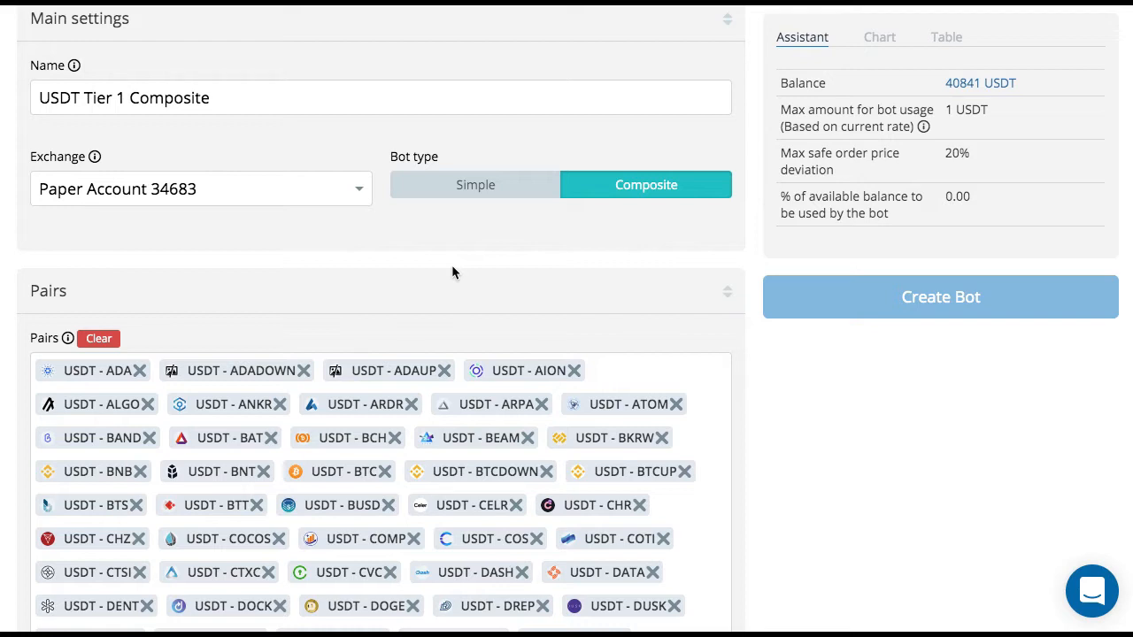
scroll(452, 272, down, 5)
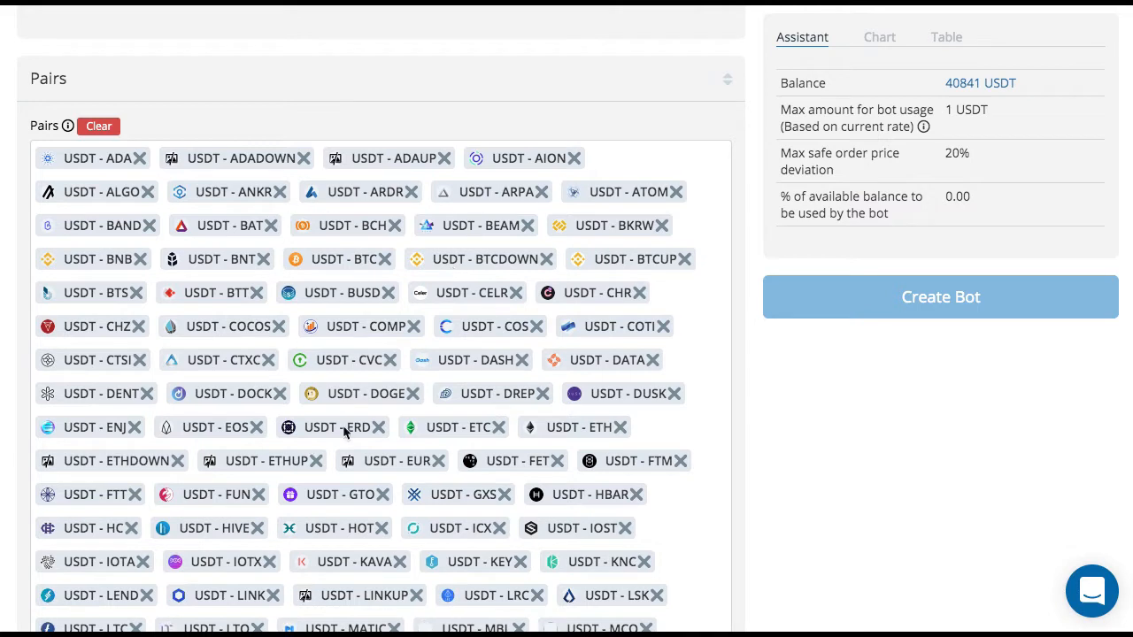
scroll(456, 289, down, 1)
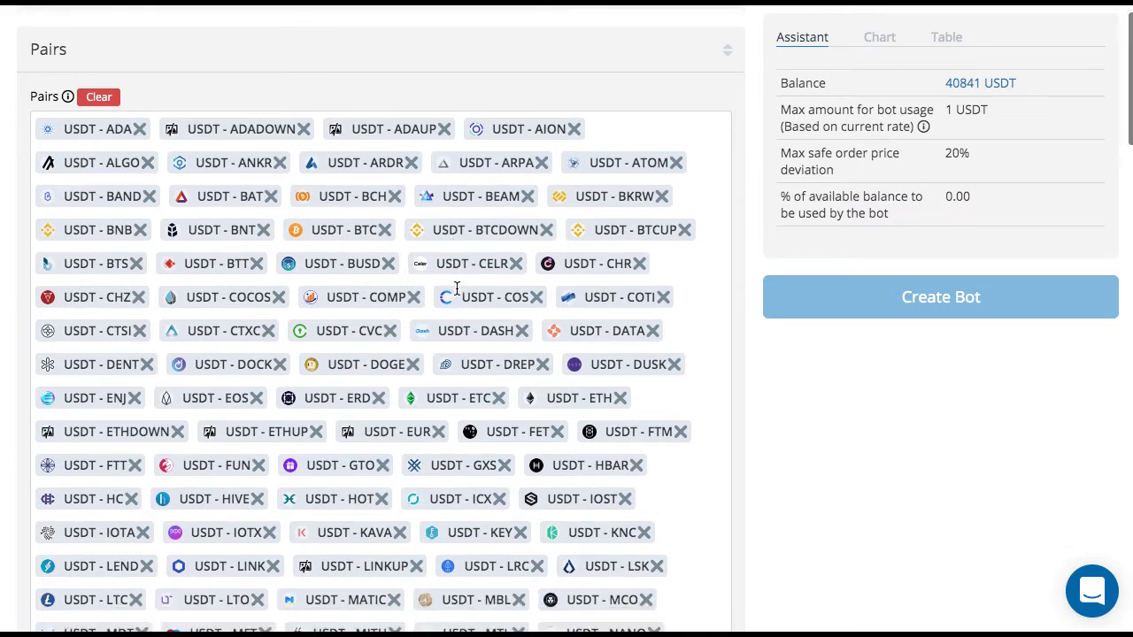
scroll(457, 288, down, 3)
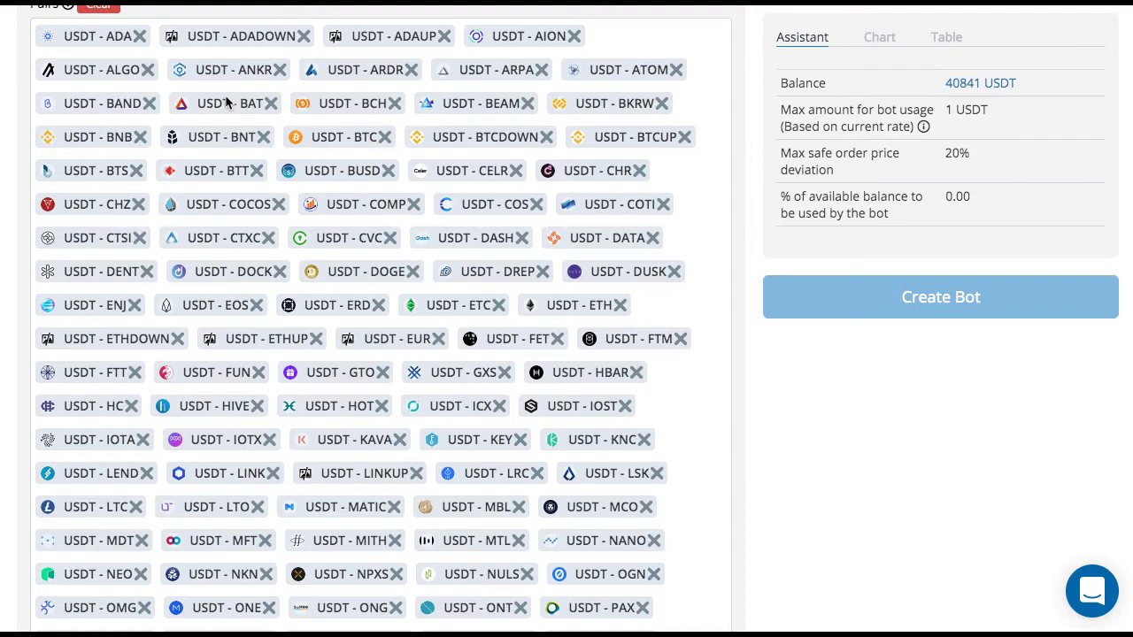
- Set the advanced setting for the minimum daily volume required to start deals to 40 BTC
scroll(225, 100, down, 20)
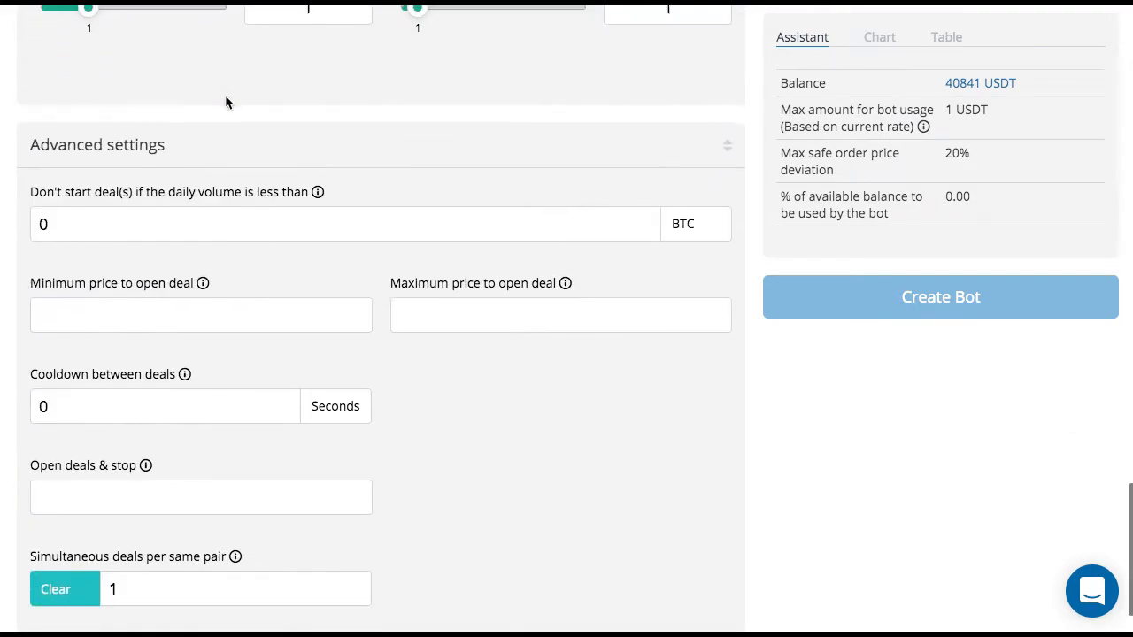
scroll(225, 100, up, 10)
scroll(225, 100, down, 12)
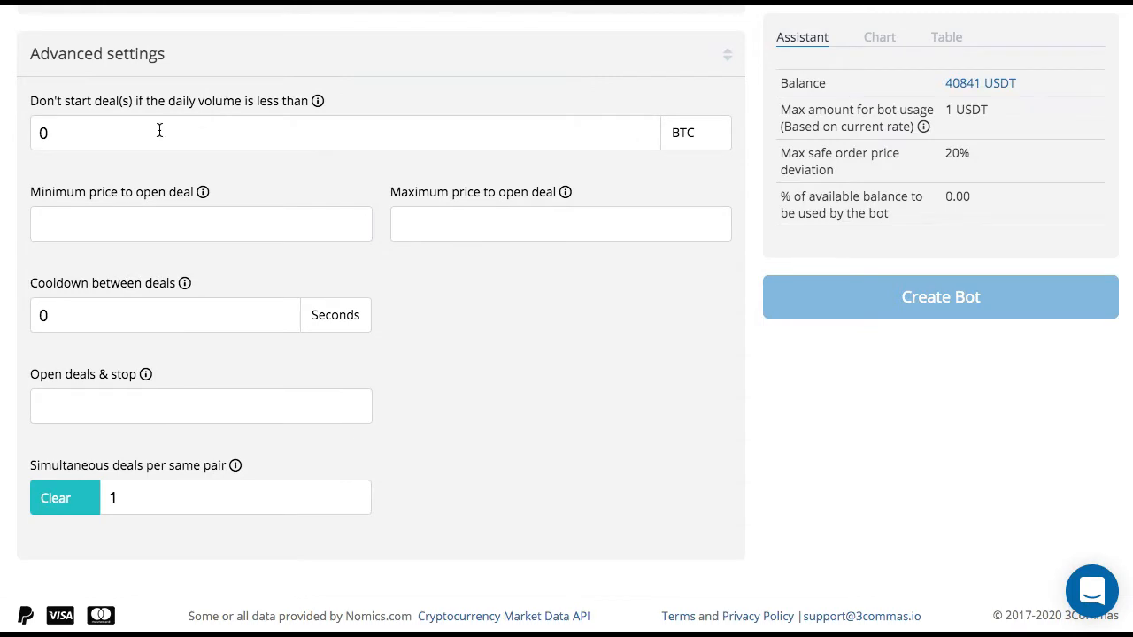
drag(159, 130, 16, 135)
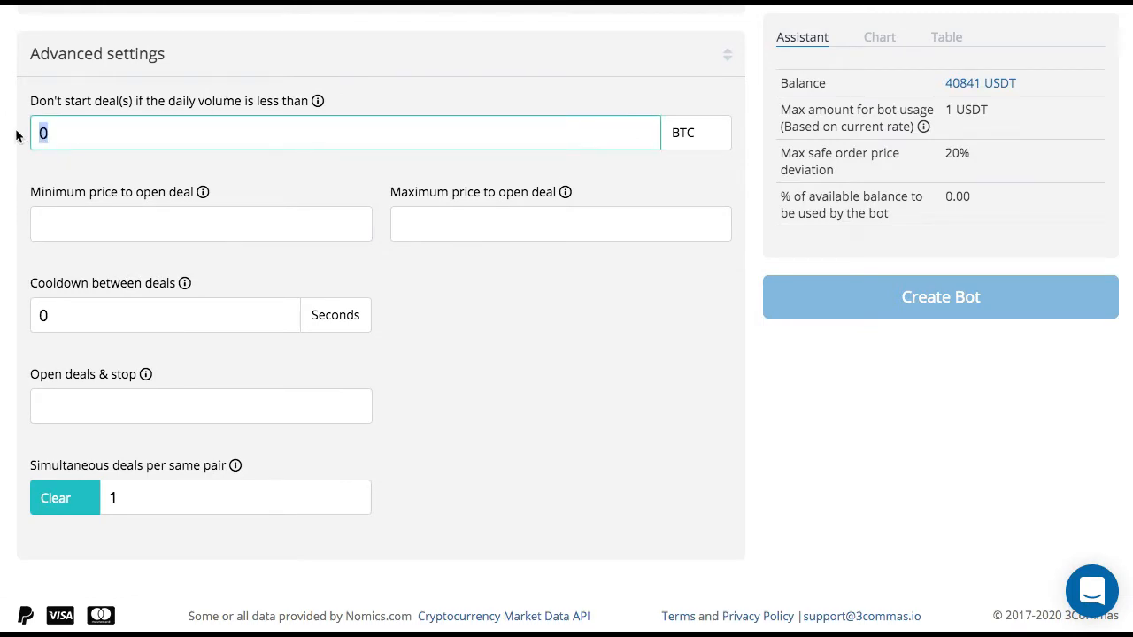
text(40)
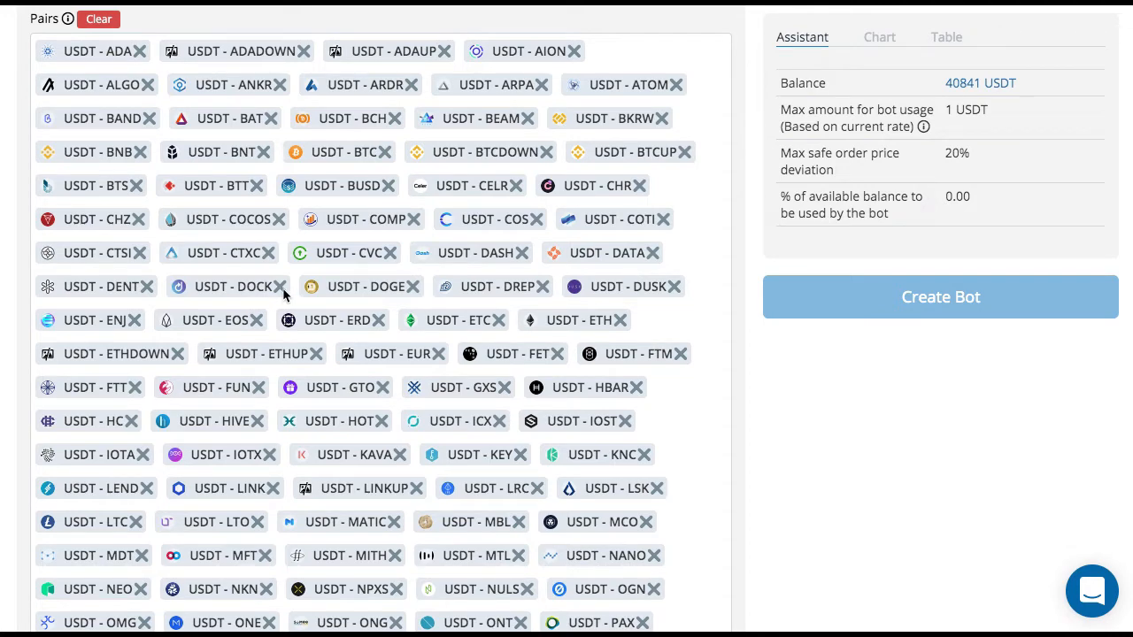
- Remove the USDT - DOCK and USDT - CELR pairs from the bot's pair list
click(279, 290)
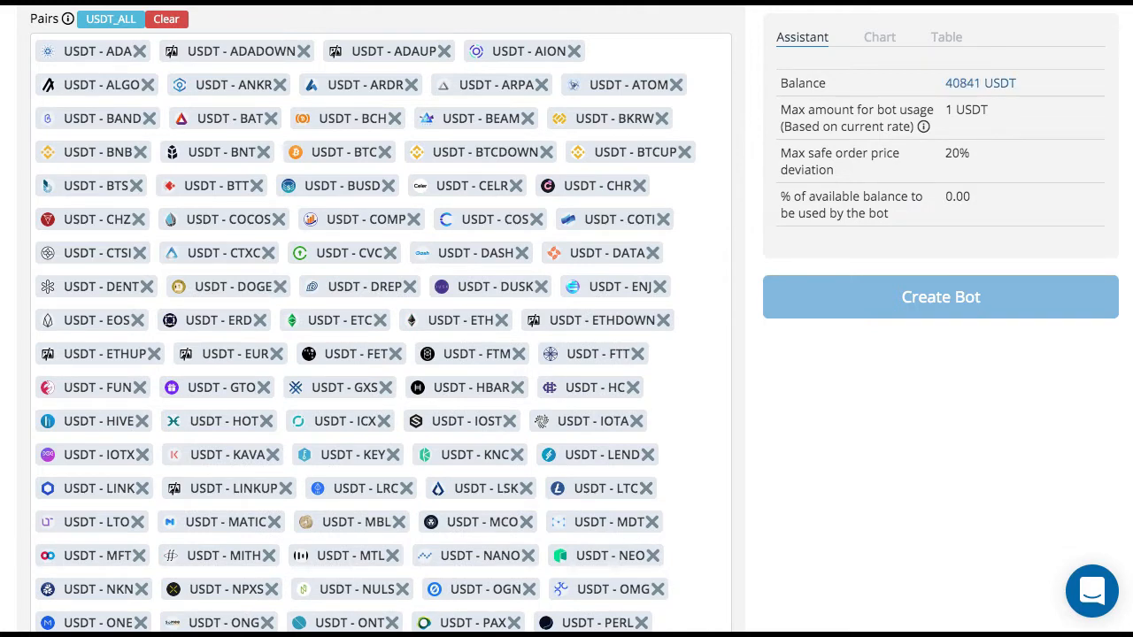
click(515, 186)
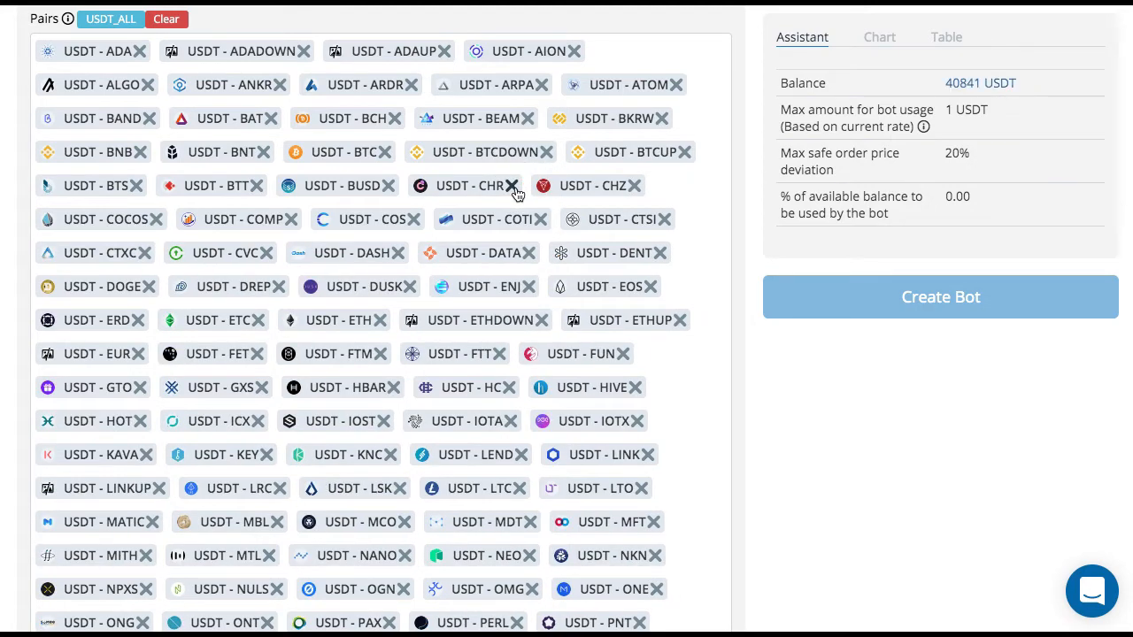
- Set the maximum active deals in the bot's strategy settings to 5
scroll(517, 193, down, 5)
scroll(518, 193, down, 5)
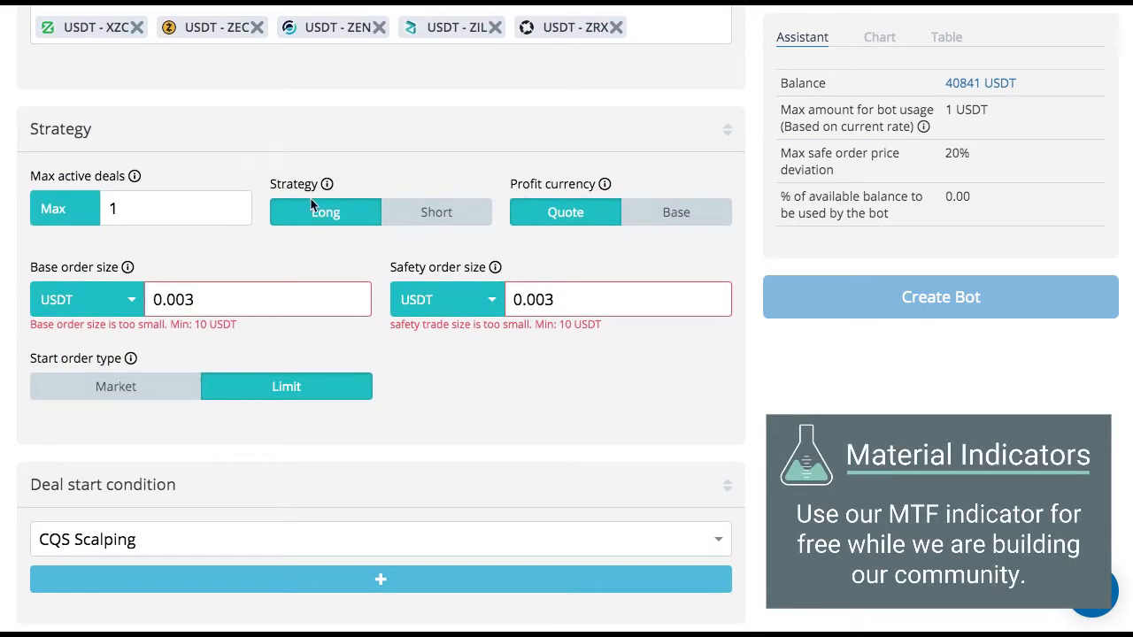
scroll(310, 205, down, 1)
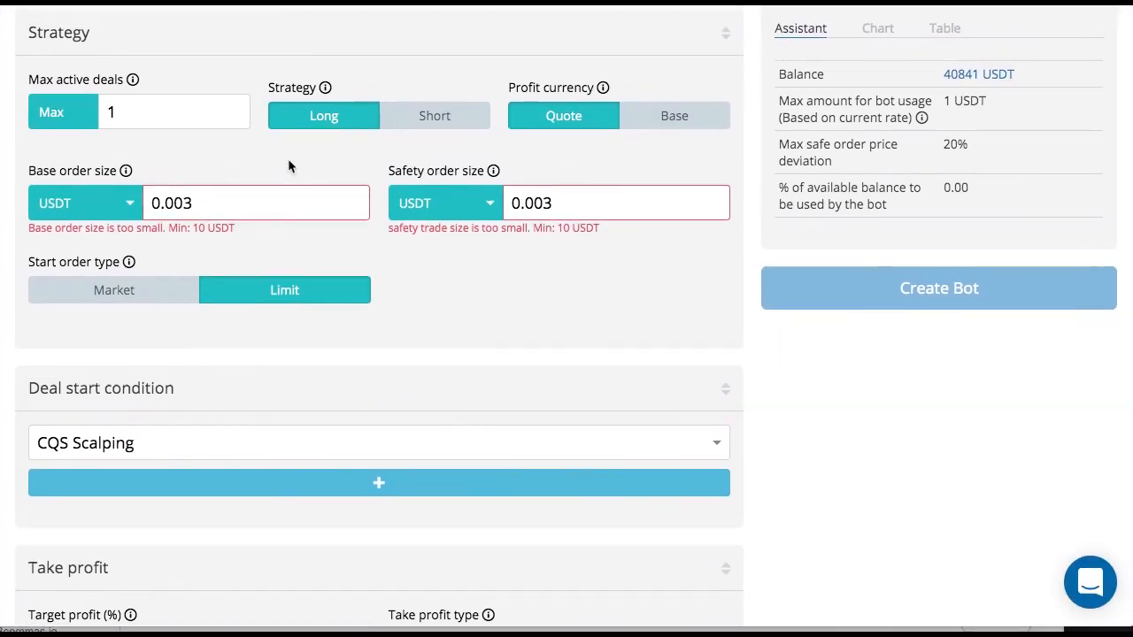
scroll(288, 158, up, 3)
scroll(287, 158, down, 3)
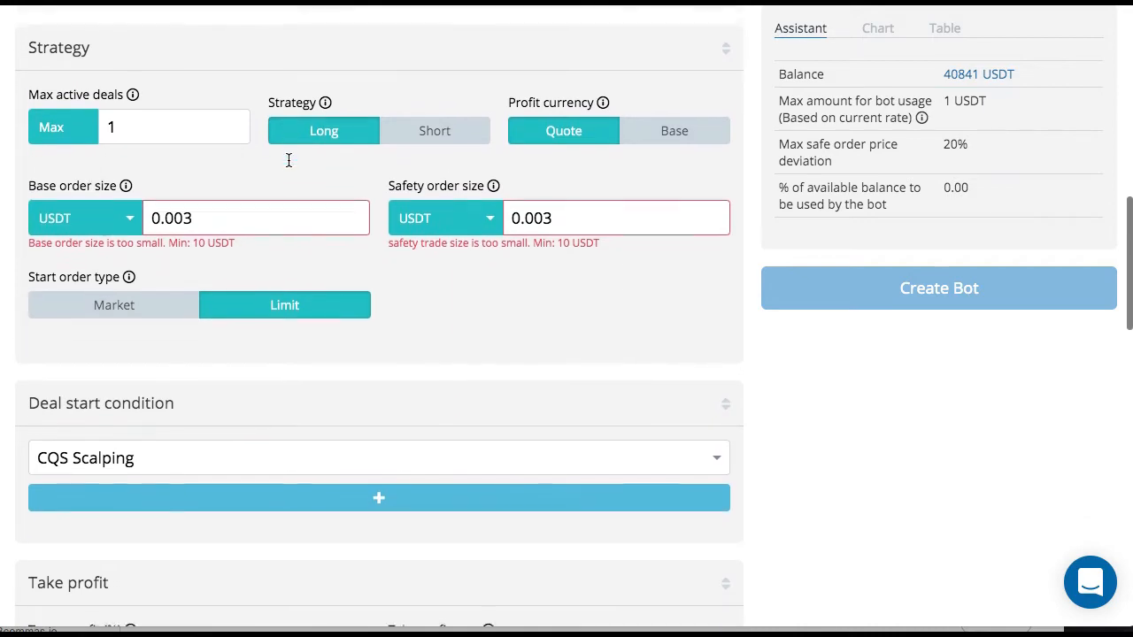
click(124, 122)
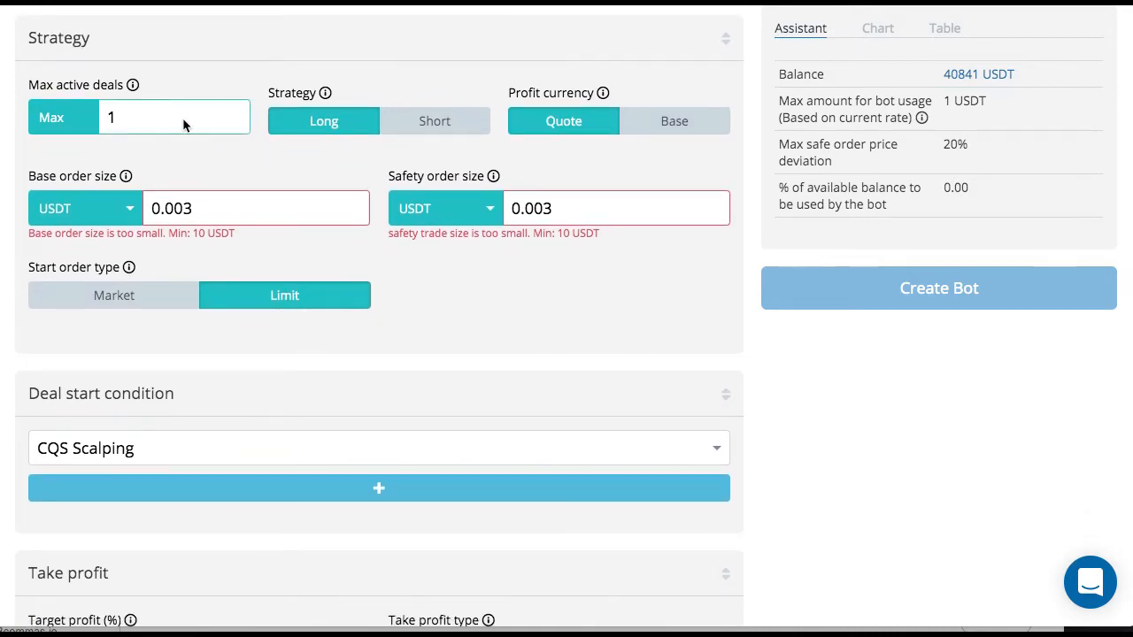
scroll(228, 123, up, 10)
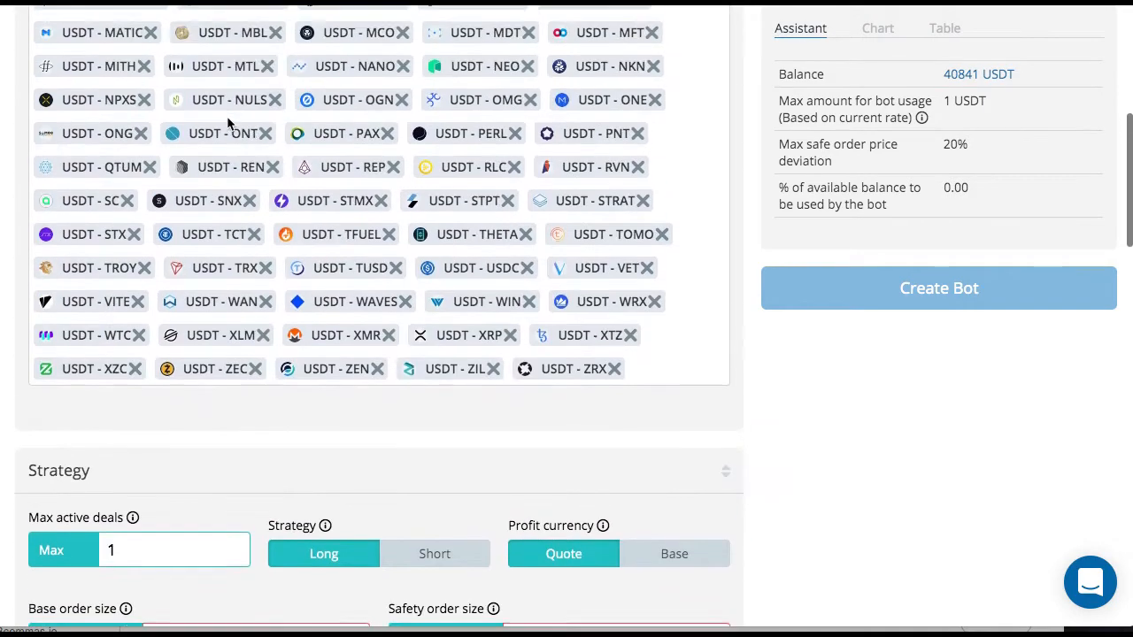
scroll(226, 116, up, 2)
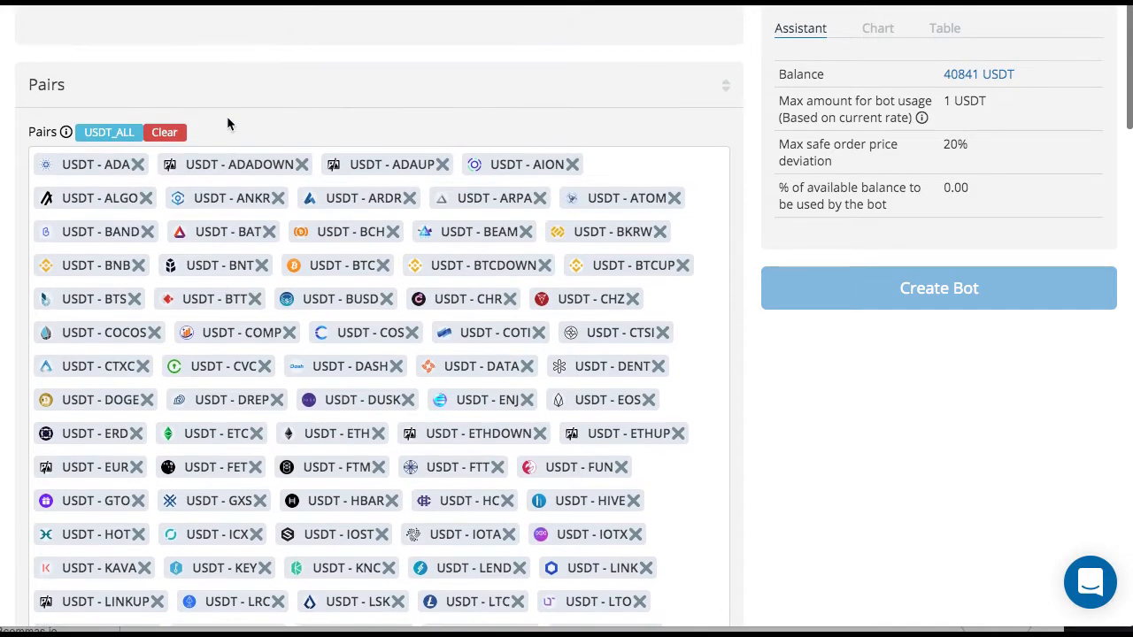
scroll(227, 116, down, 5)
scroll(227, 123, down, 7)
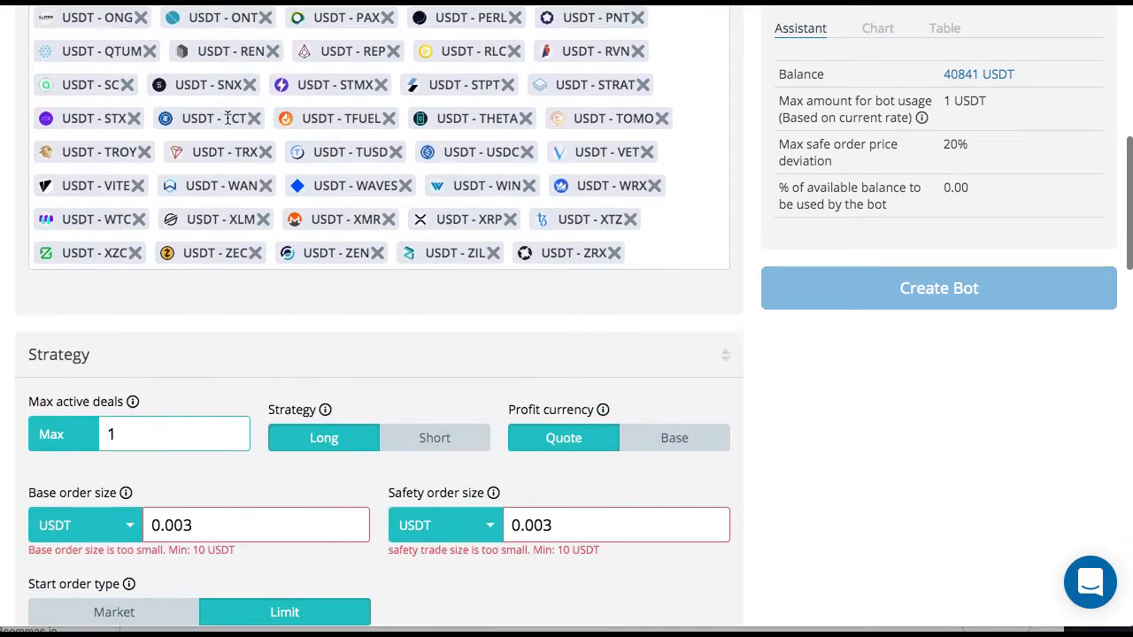
scroll(227, 123, down, 1)
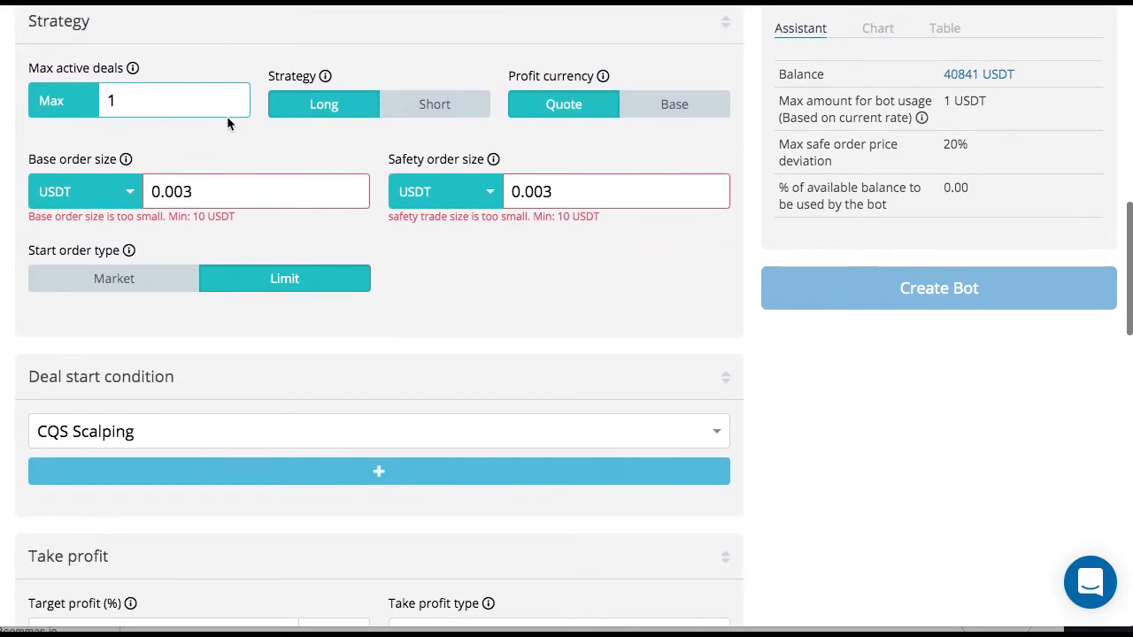
drag(165, 100, 98, 100)
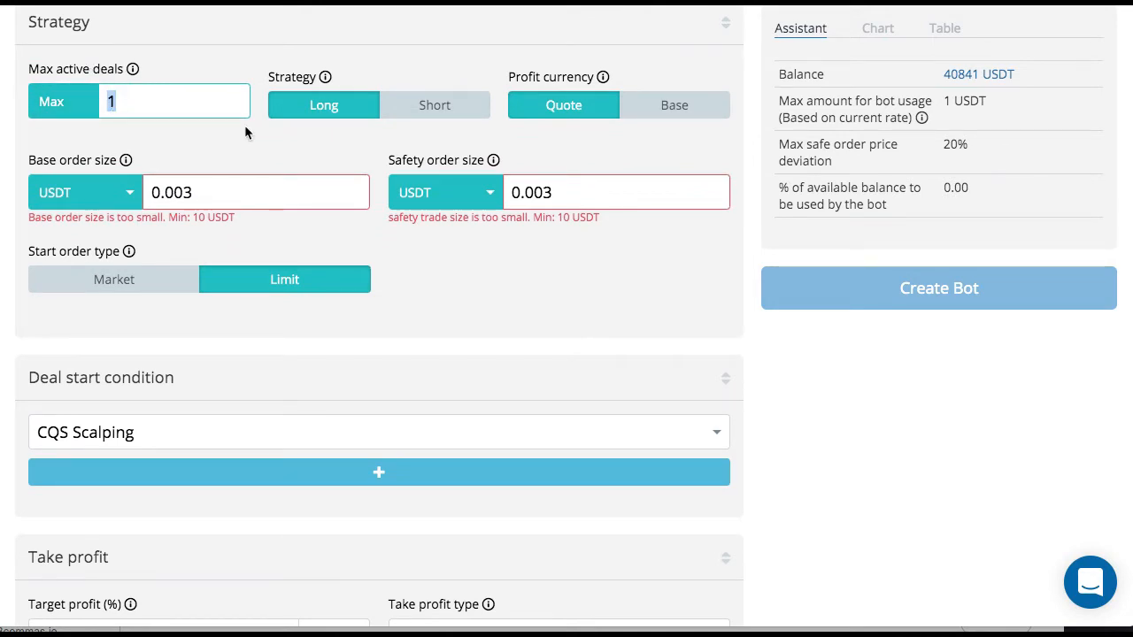
text(10)
key(BackSpace)
key(BackSpace)
text(5)
click(603, 135)
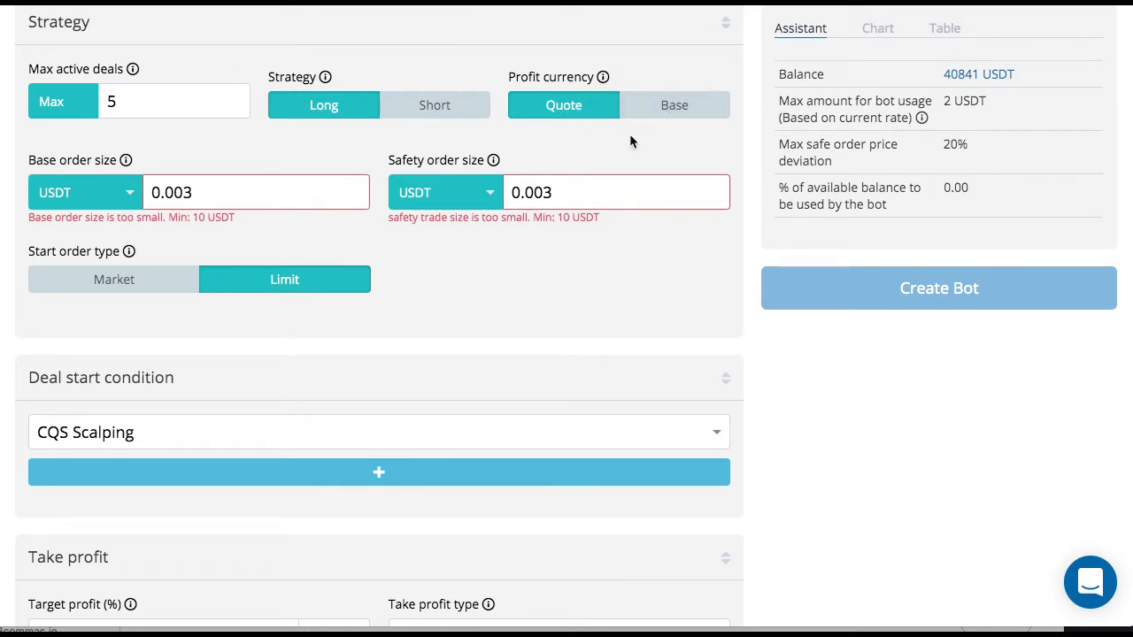
scroll(631, 142, up, 10)
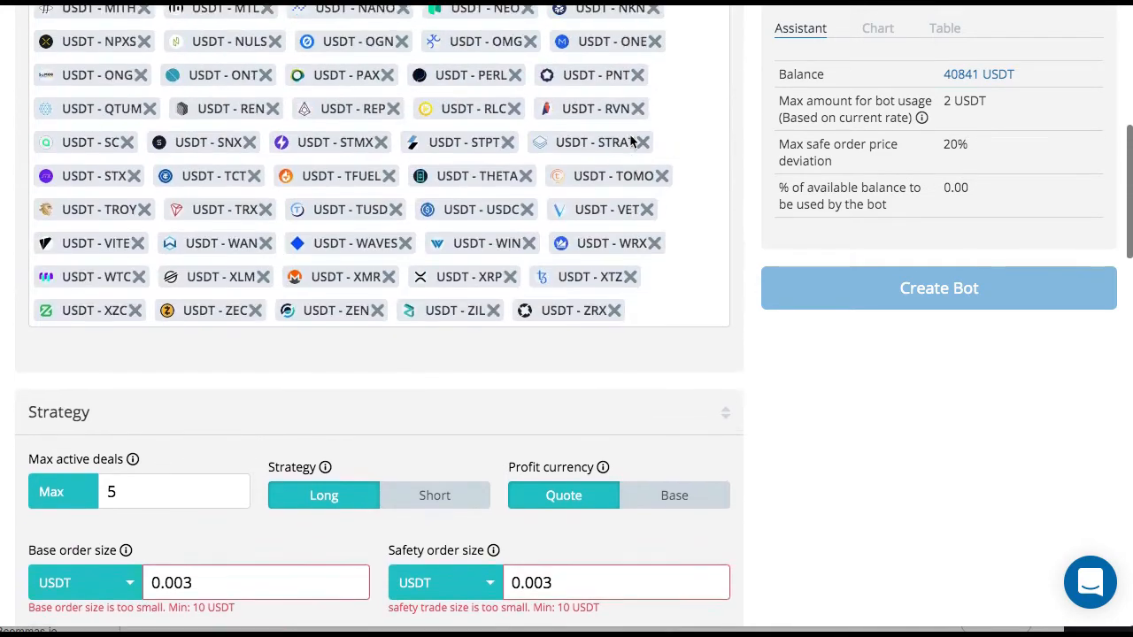
scroll(629, 133, up, 3)
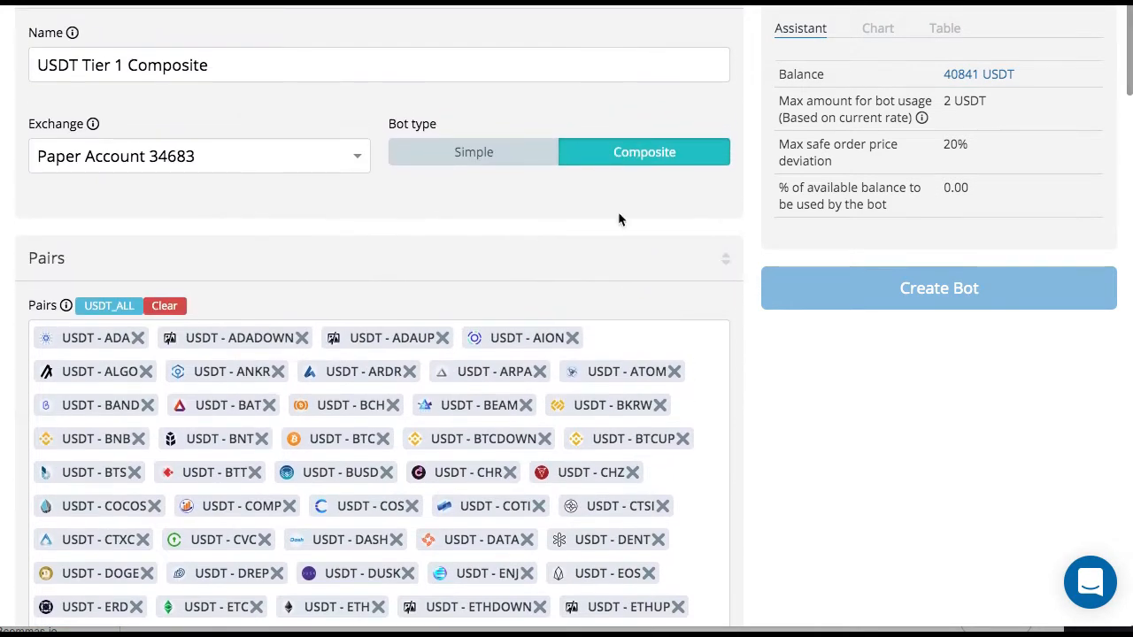
scroll(619, 221, down, 15)
scroll(623, 253, down, 3)
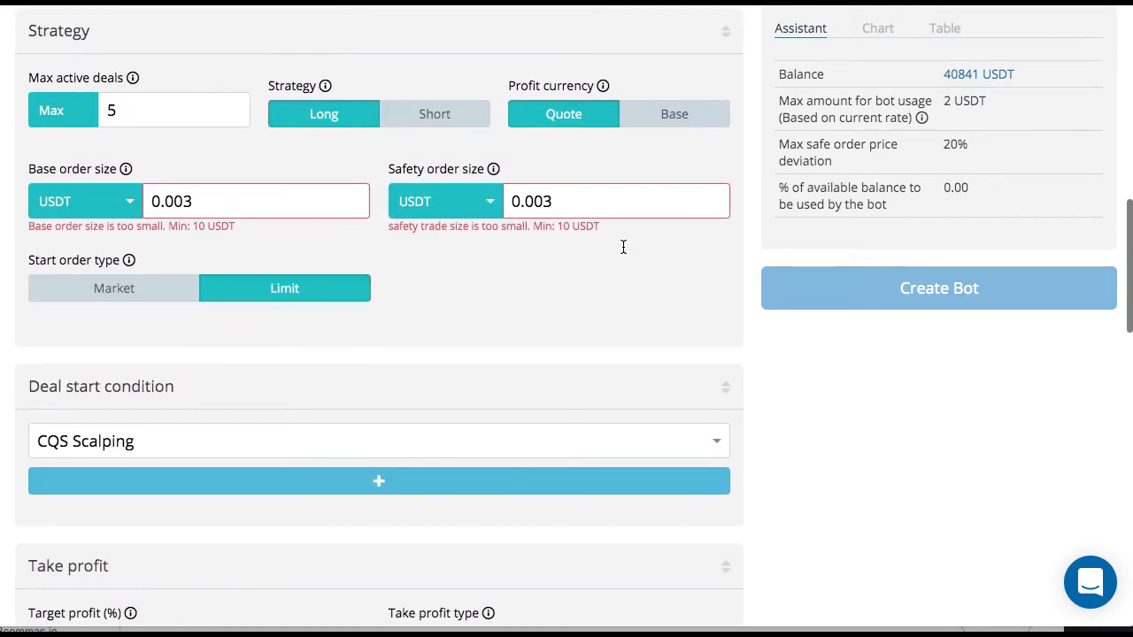
scroll(586, 159, up, 5)
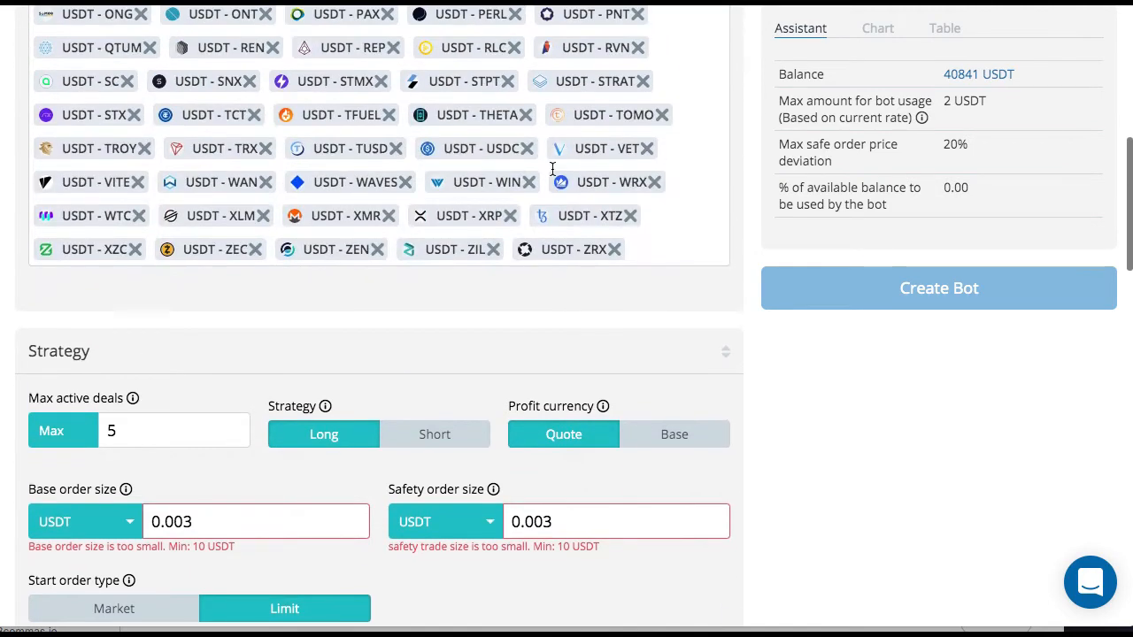
- Try a base order size of 5000 USDT in the bot's strategy settings
scroll(646, 389, down, 1)
scroll(662, 413, down, 4)
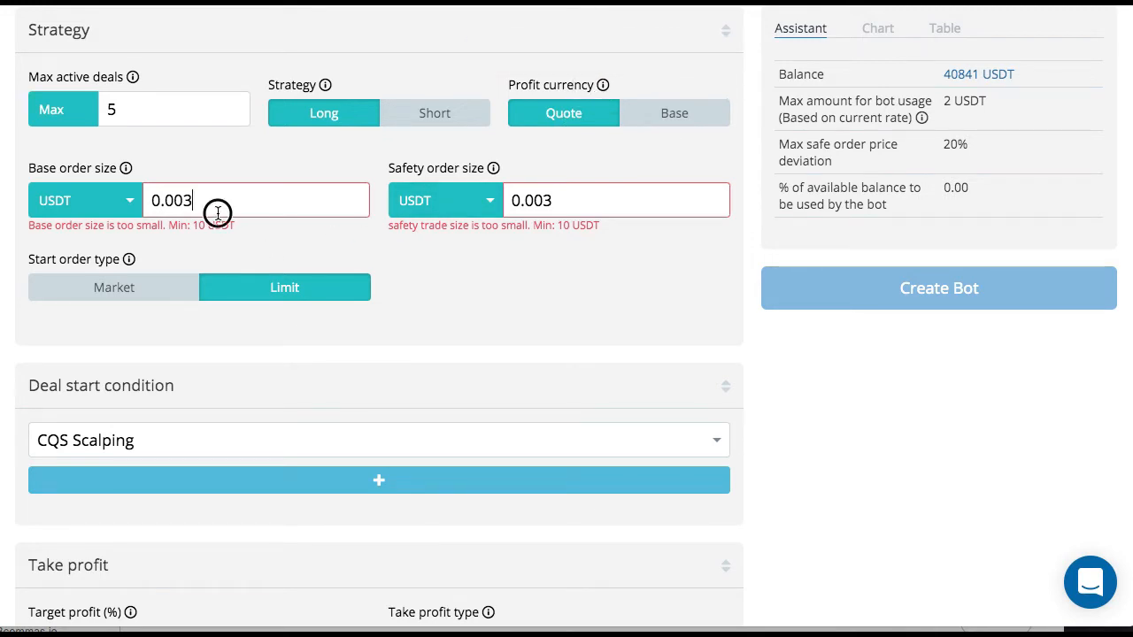
drag(215, 209, 115, 202)
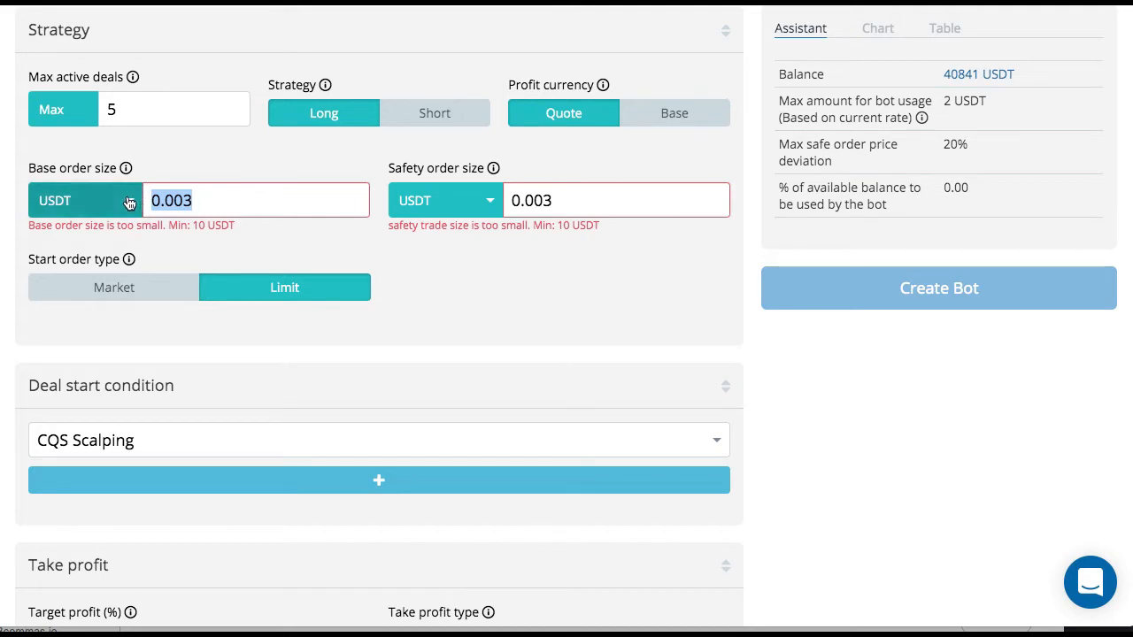
click(129, 202)
click(128, 201)
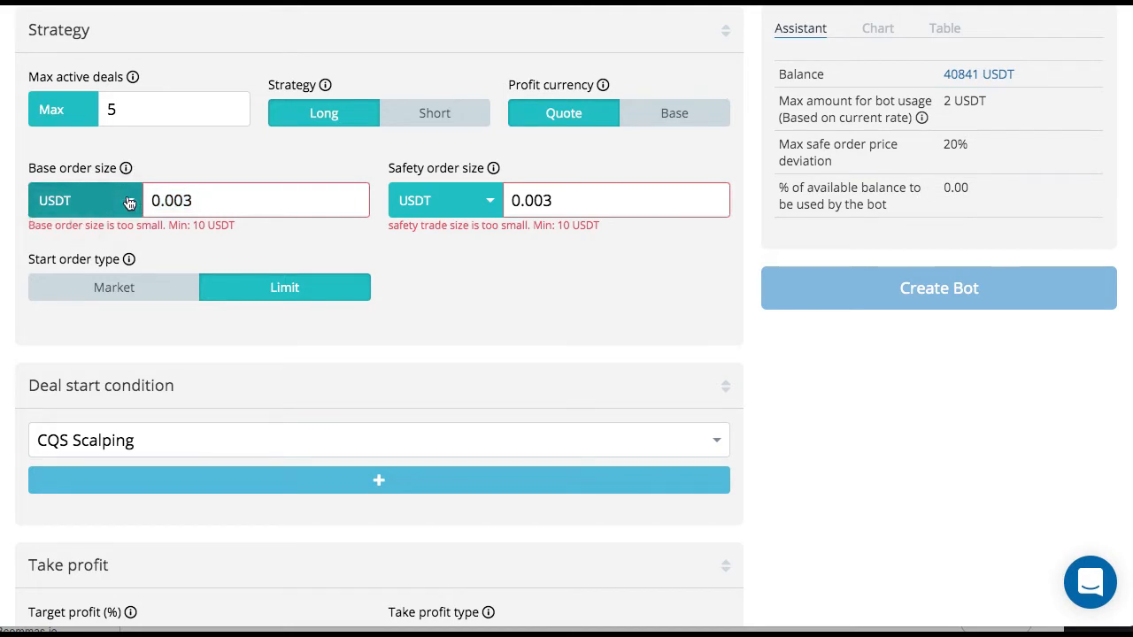
click(192, 189)
double_click(192, 189)
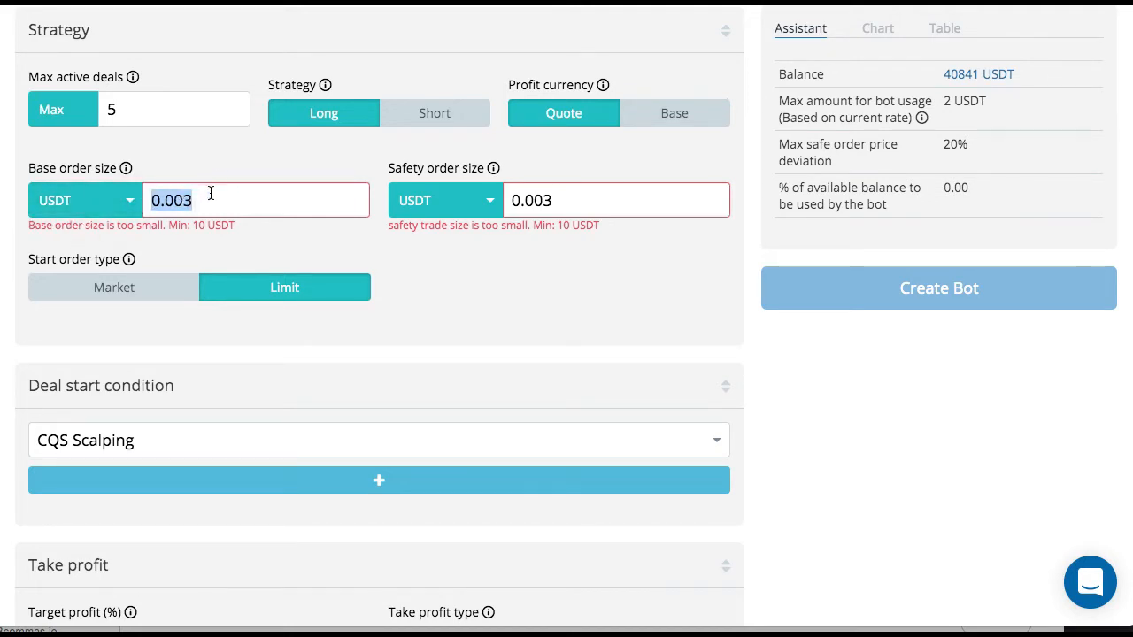
key(BackSpace)
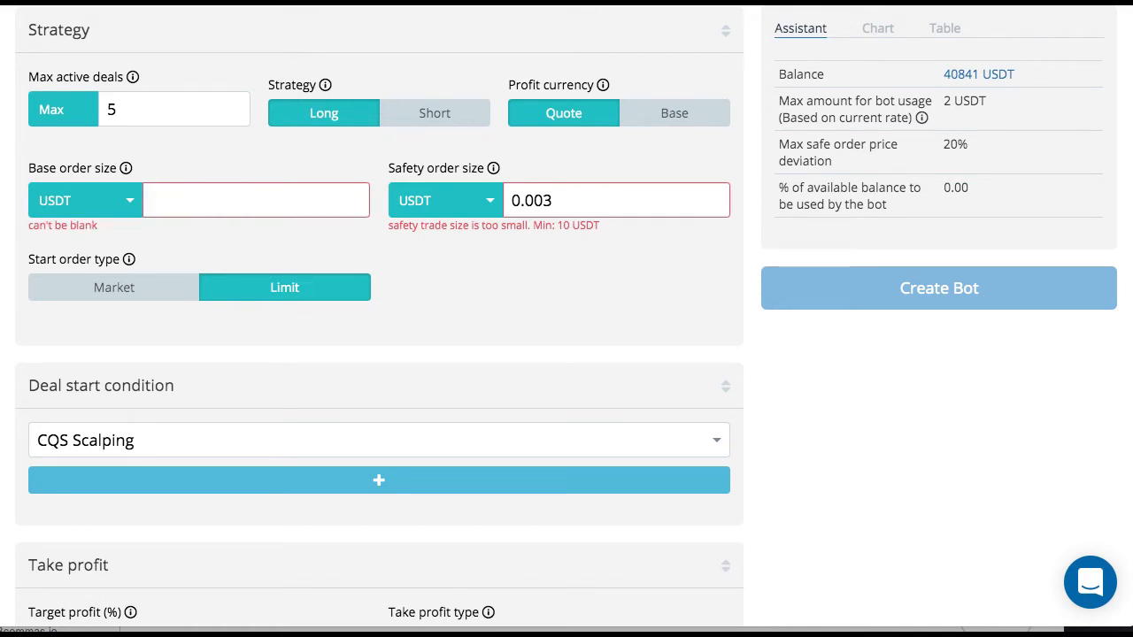
text(1)
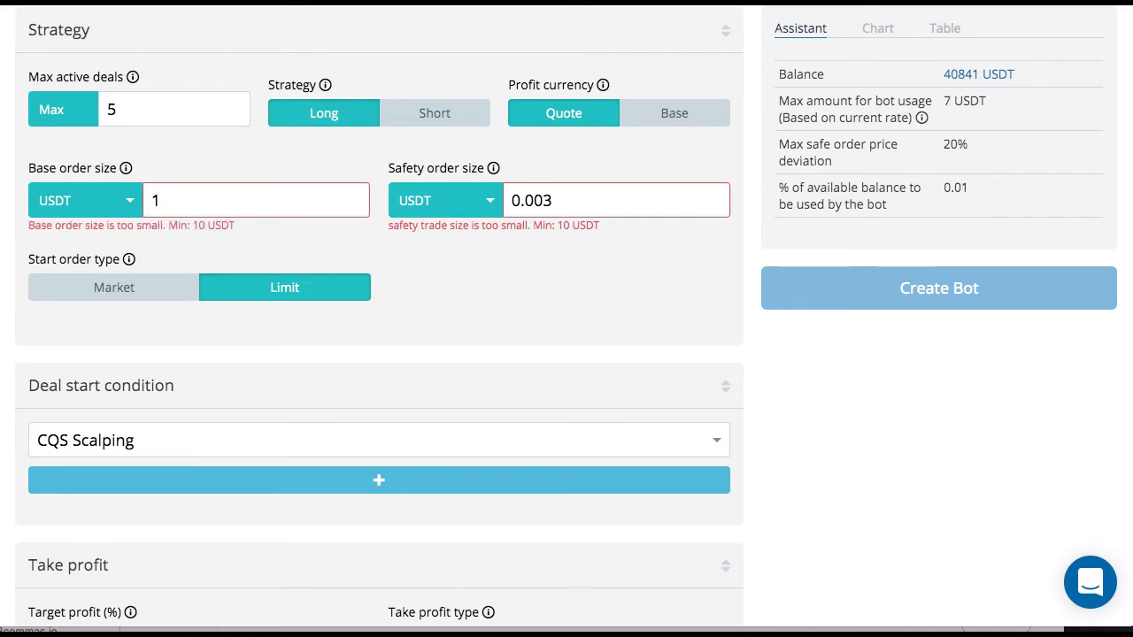
text(50)
key(BackSpace)
key(BackSpace)
key(BackSpace)
text(5000)
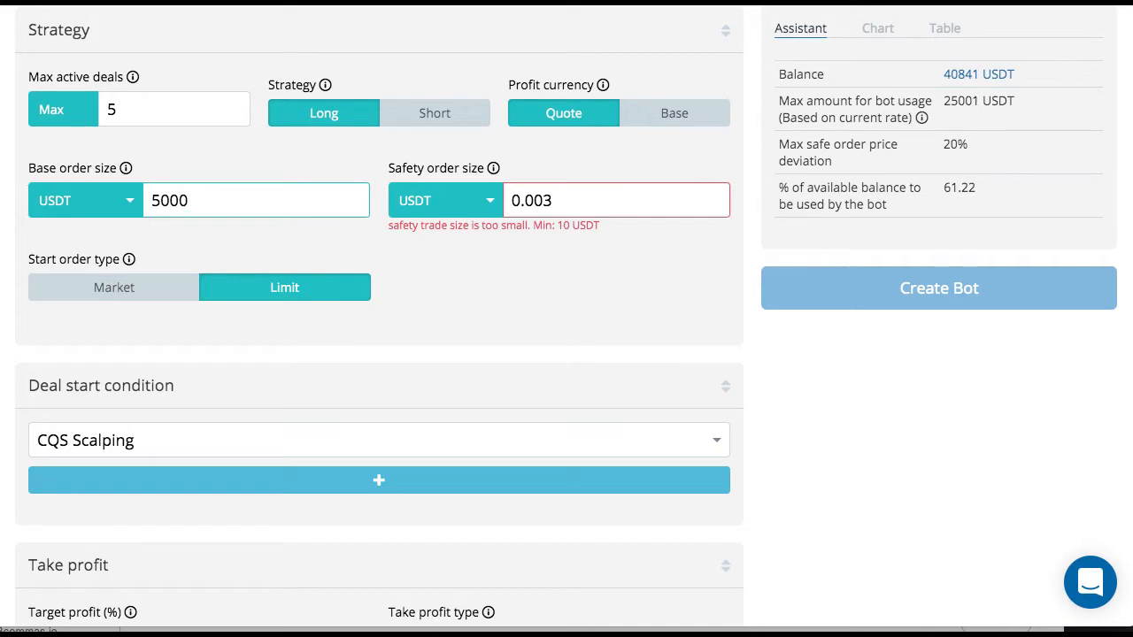
- Set the base order size in the strategy settings to 100 USDT
key(BackSpace)
key(BackSpace)
key(BackSpace)
key(BackSpace)
text(1)
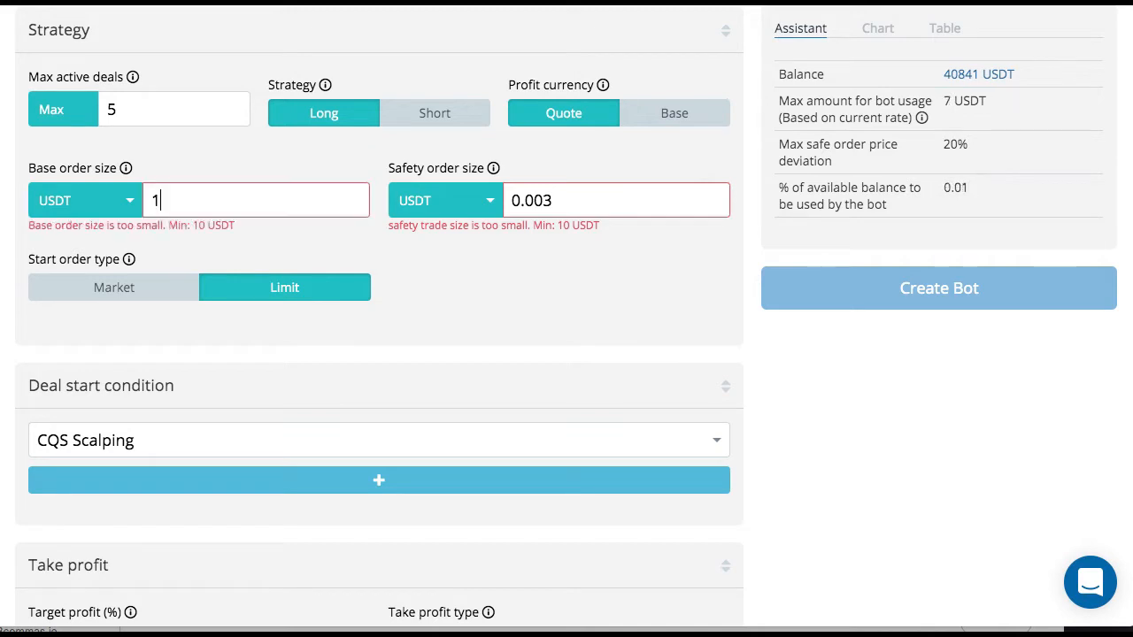
text(00)
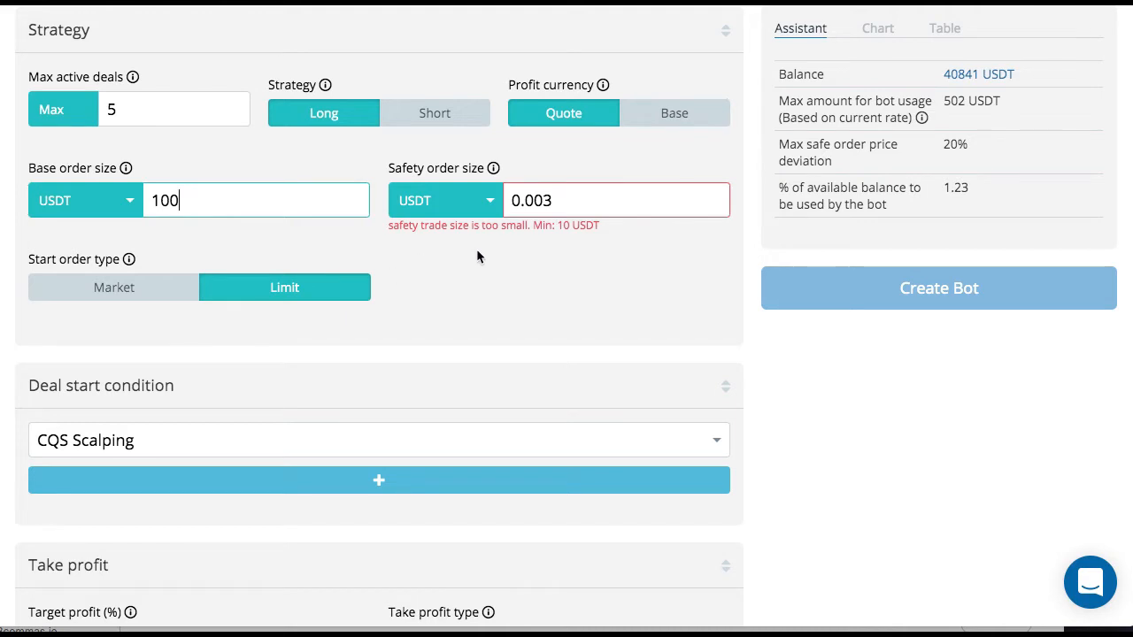
- Set the safety order size in the strategy settings to 100 USDT
mouse_move(494, 170)
drag(553, 203, 506, 202)
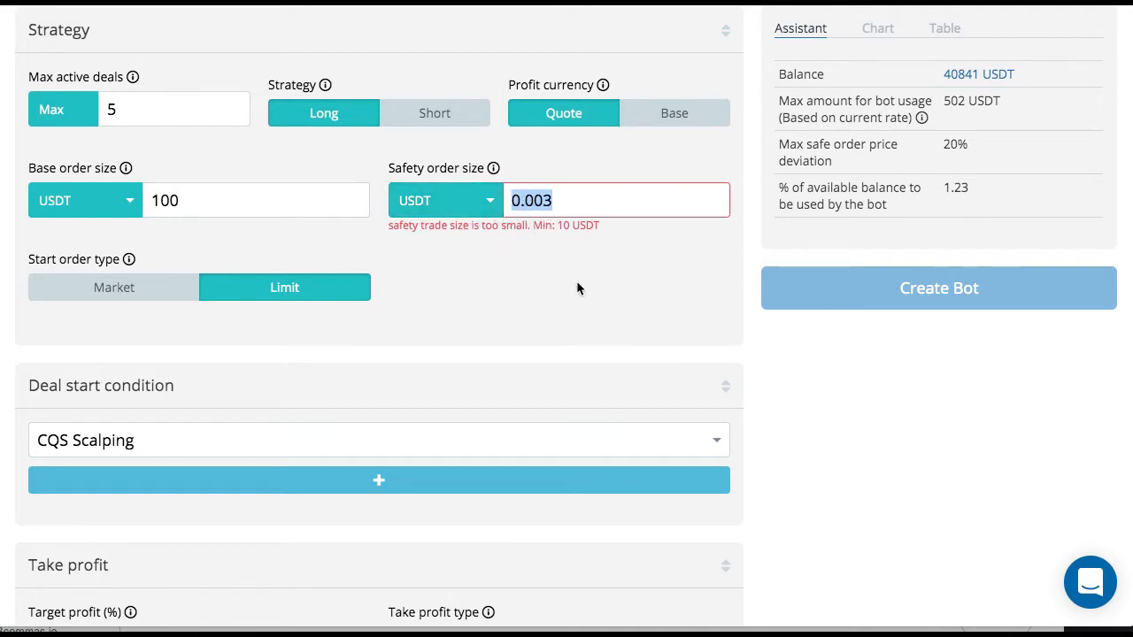
text(100)
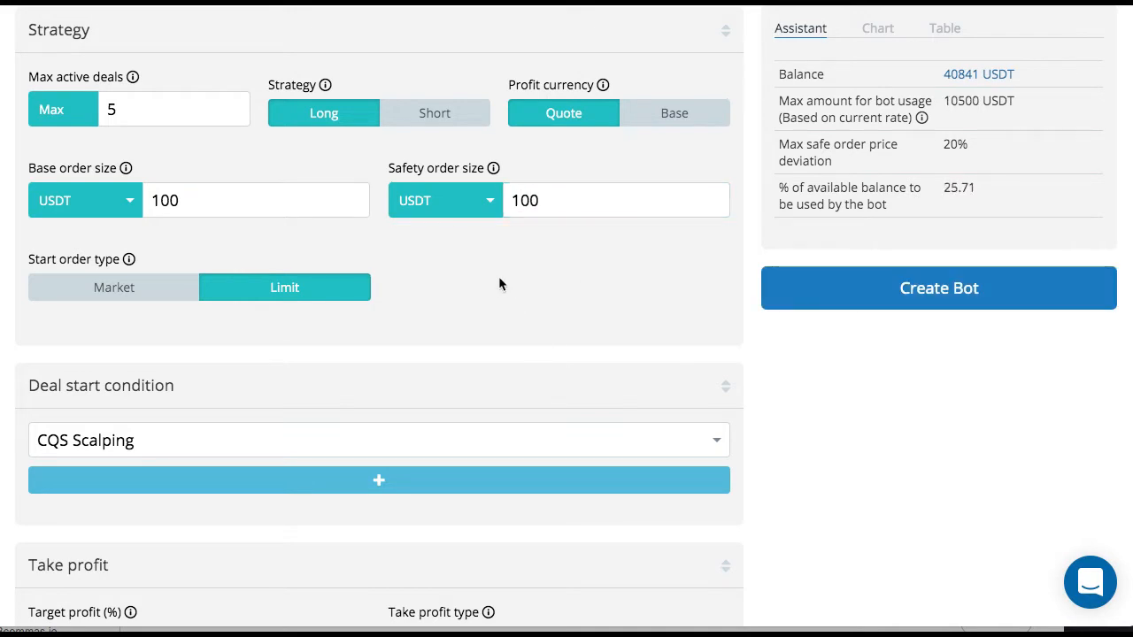
- Switch the bot's start order type to Market
scroll(357, 351, down, 3)
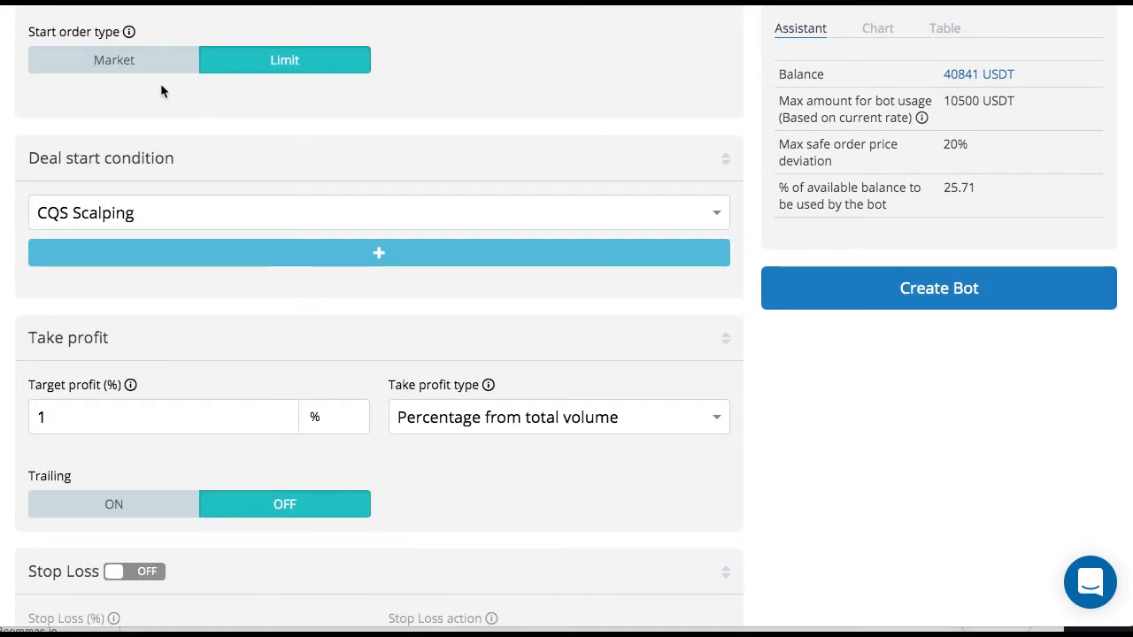
scroll(154, 90, up, 1)
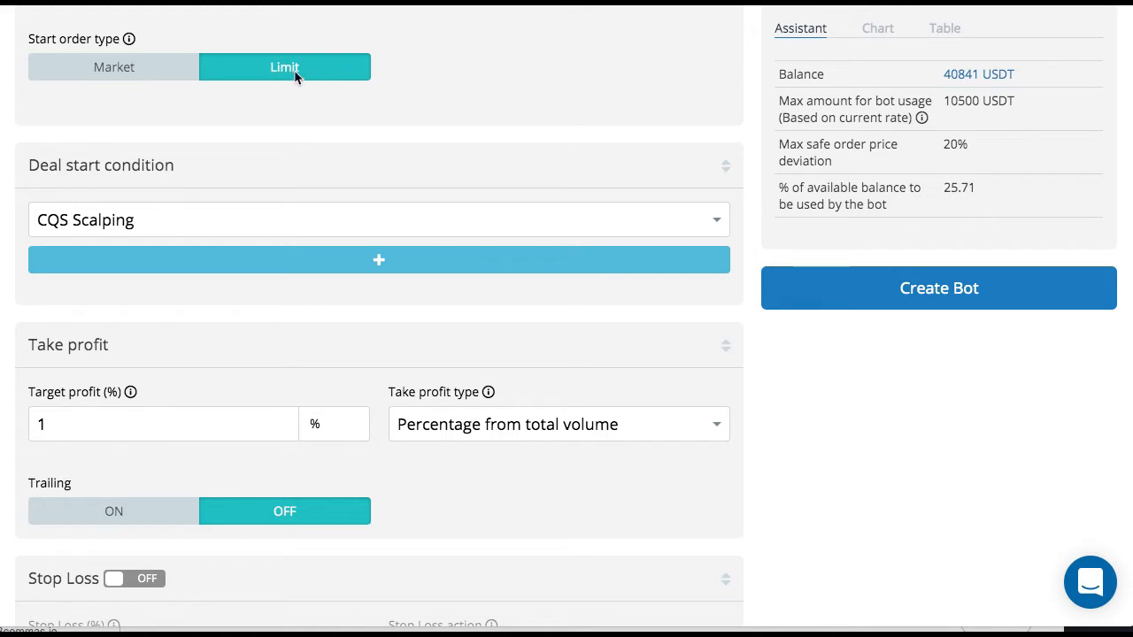
click(102, 69)
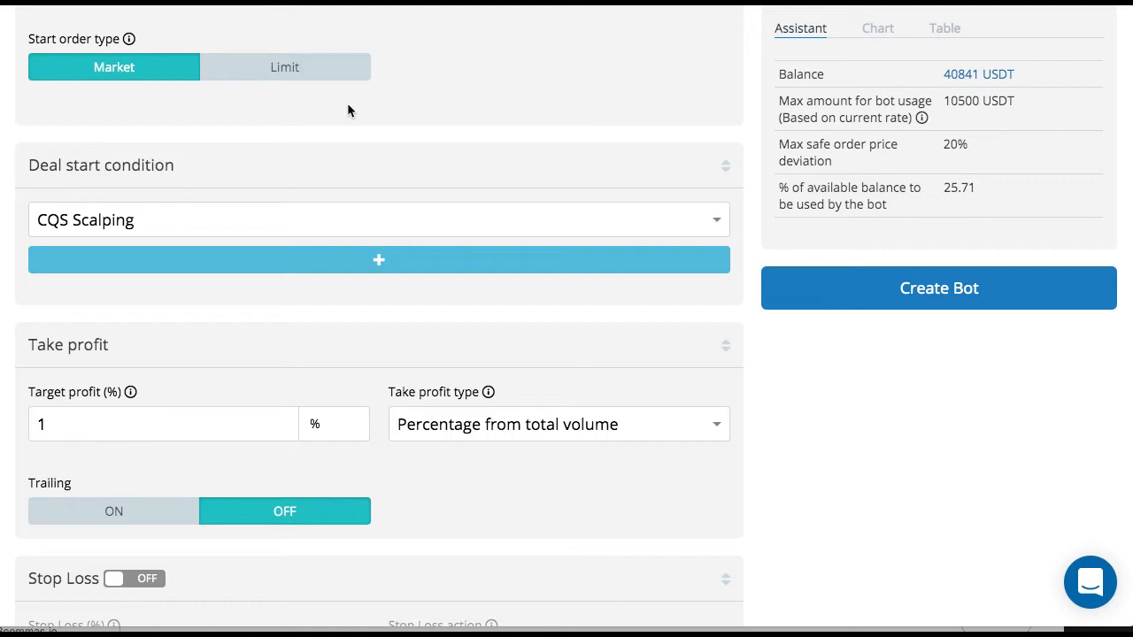
- Change the deal start condition to Trading View custom signal
scroll(347, 105, down, 3)
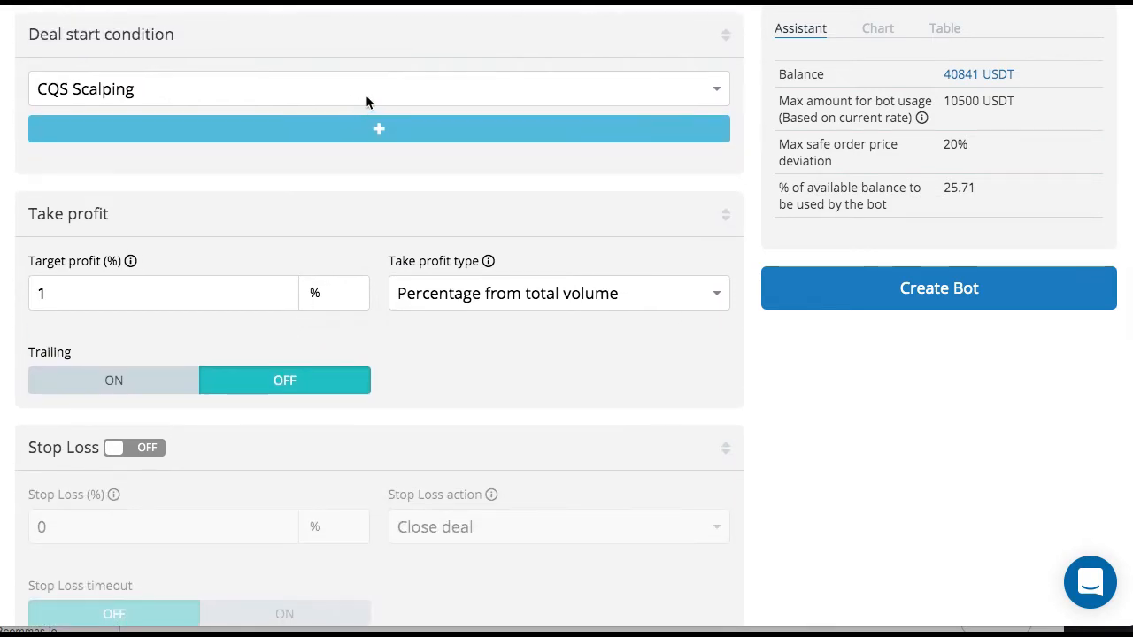
click(394, 94)
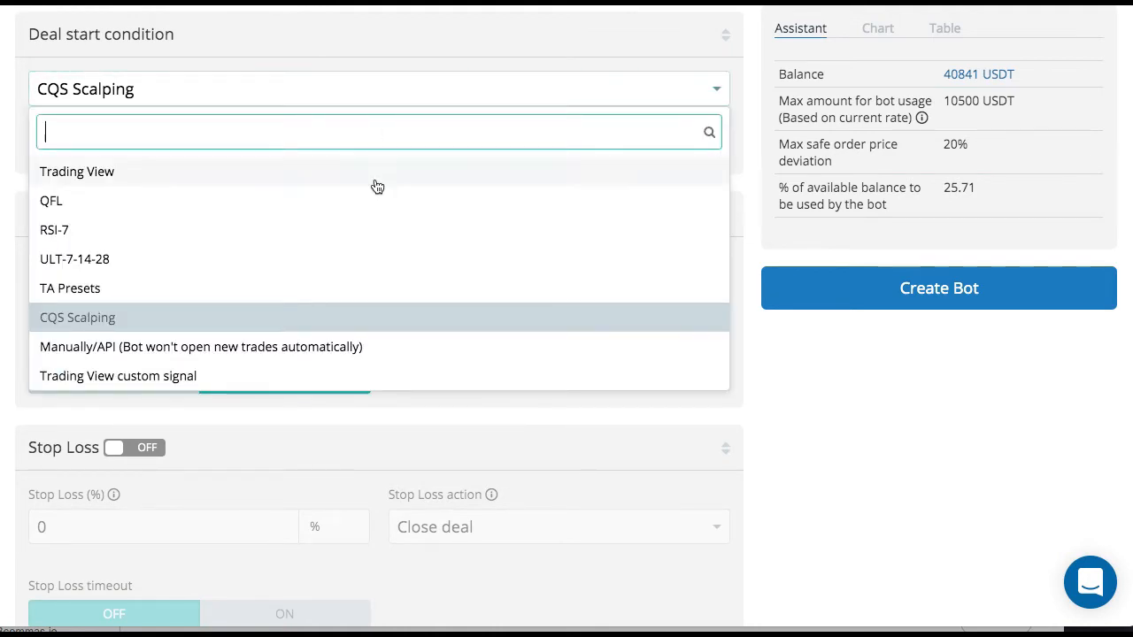
scroll(372, 232, down, 2)
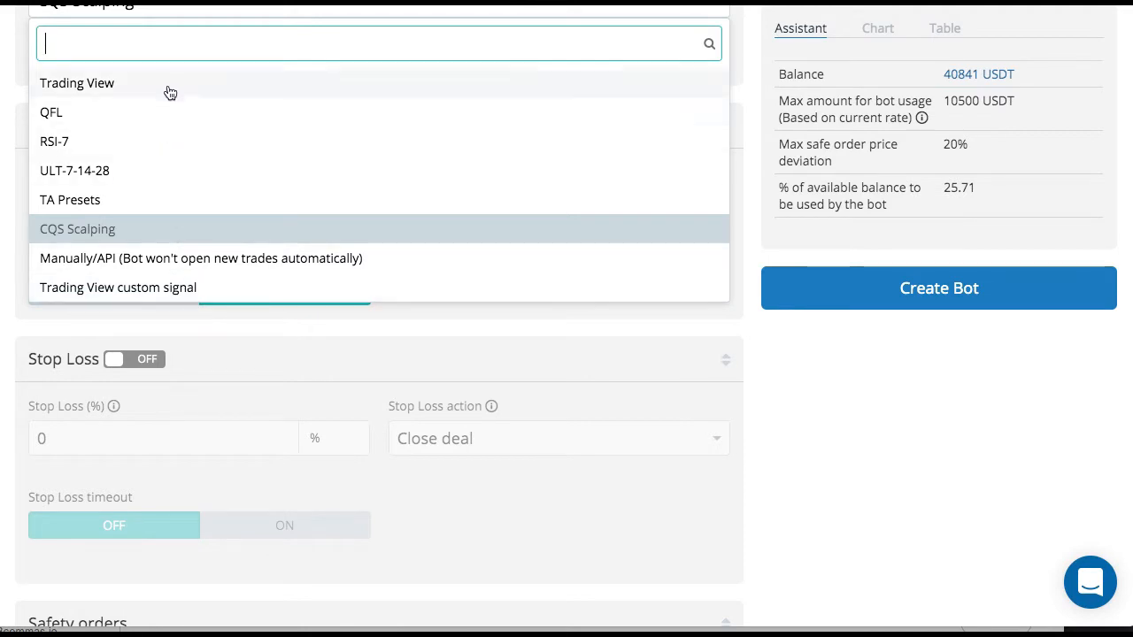
click(163, 288)
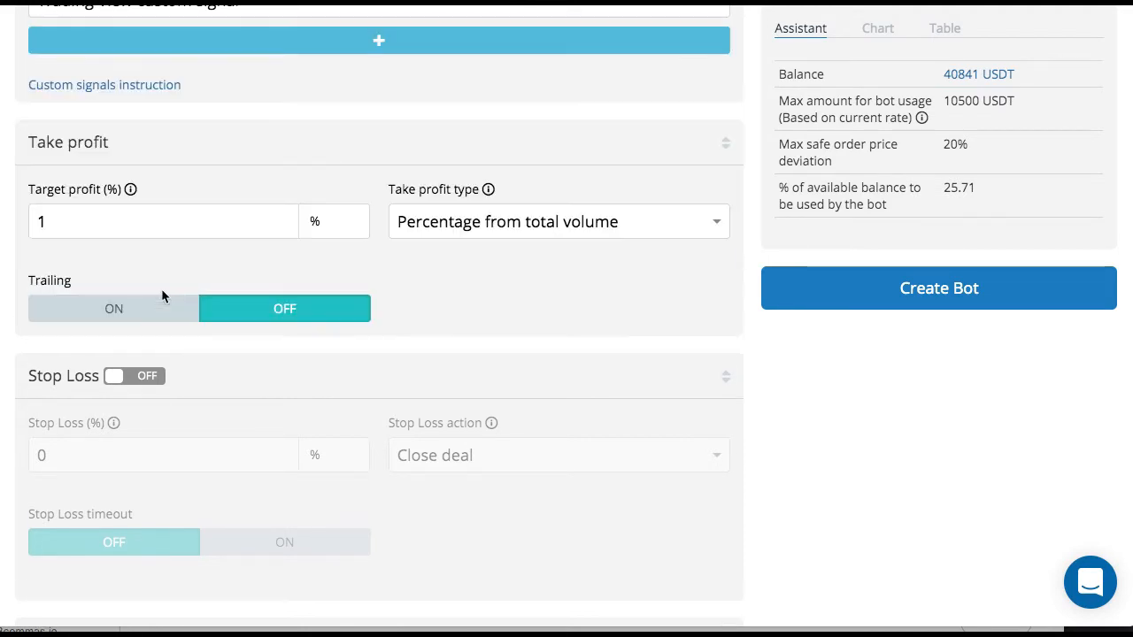
scroll(251, 186, up, 1)
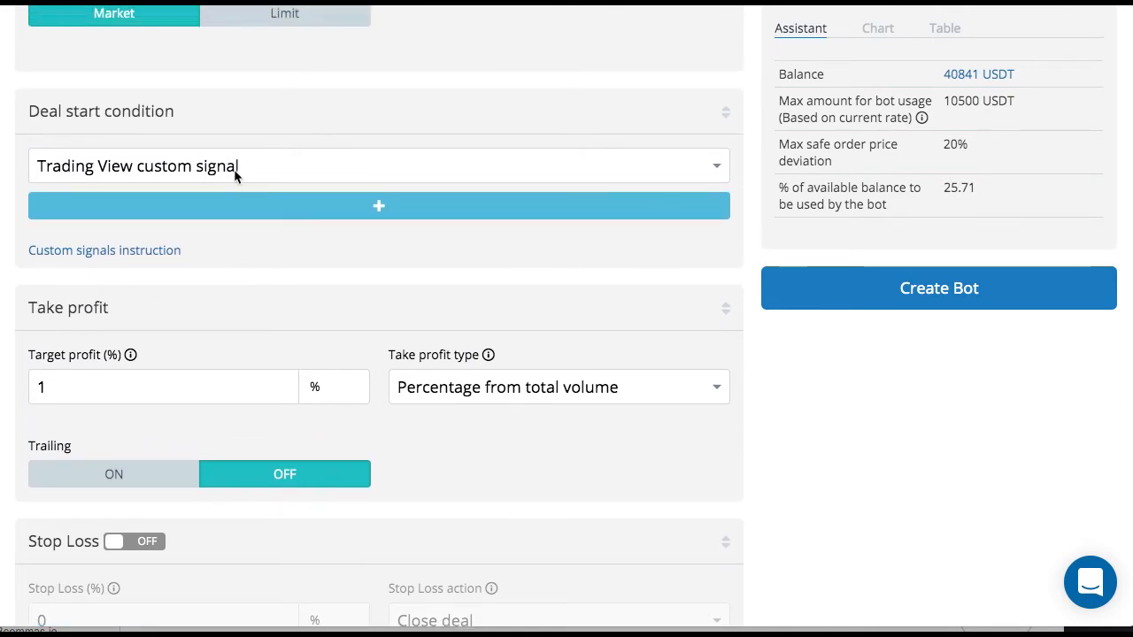
click(278, 174)
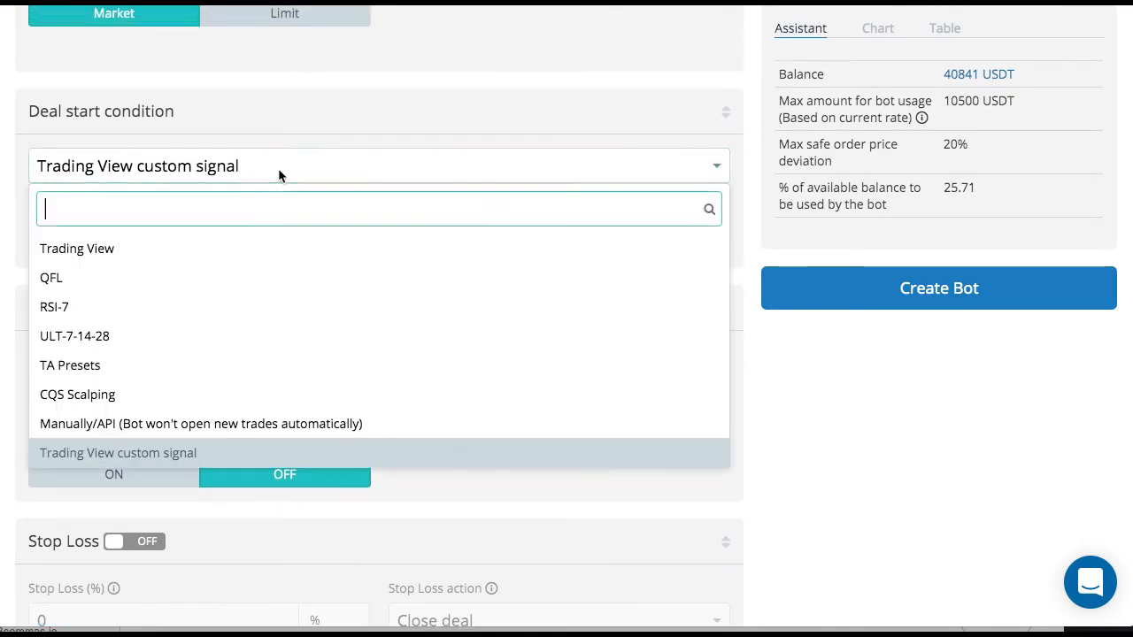
click(278, 174)
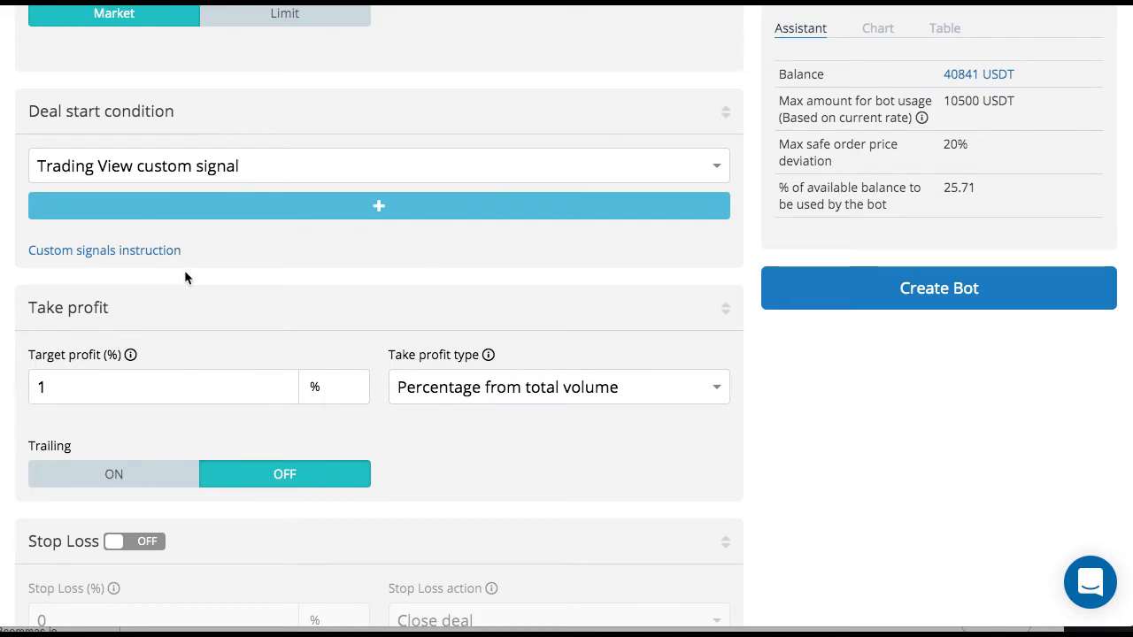
- Set the take profit target to 1.25% and turn on trailing
scroll(184, 278, down, 5)
scroll(185, 273, up, 1)
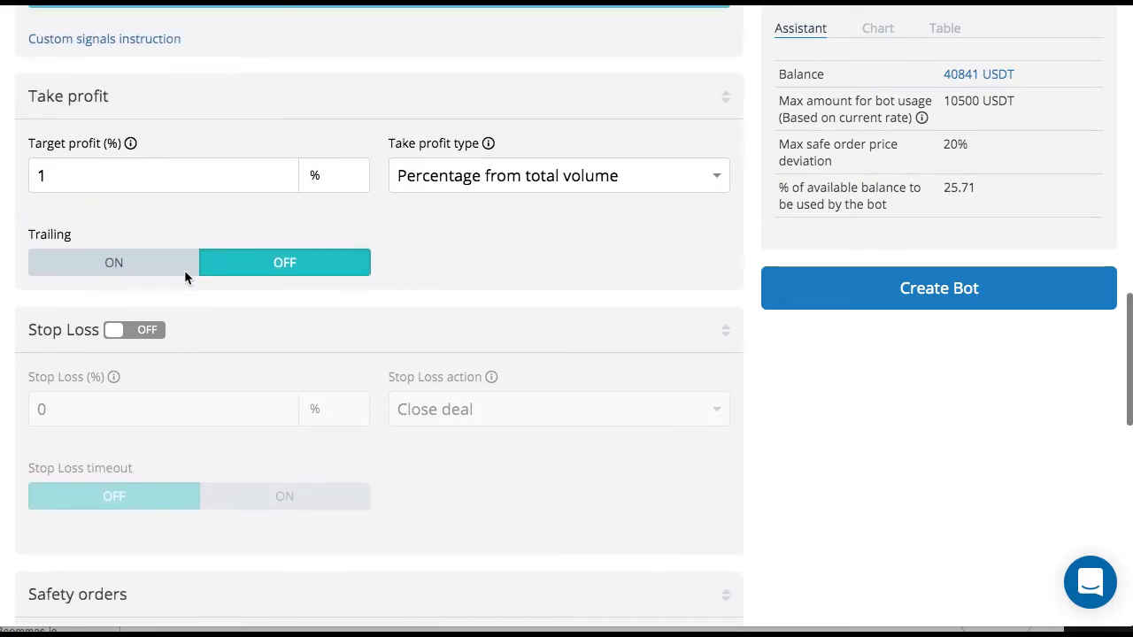
scroll(185, 273, down, 2)
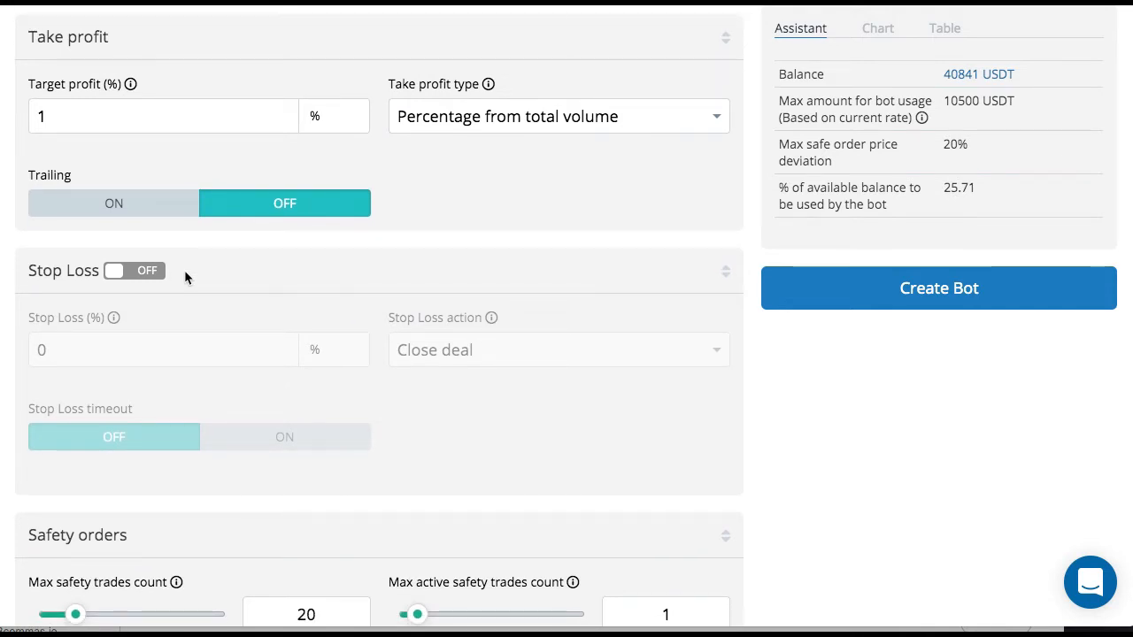
click(129, 117)
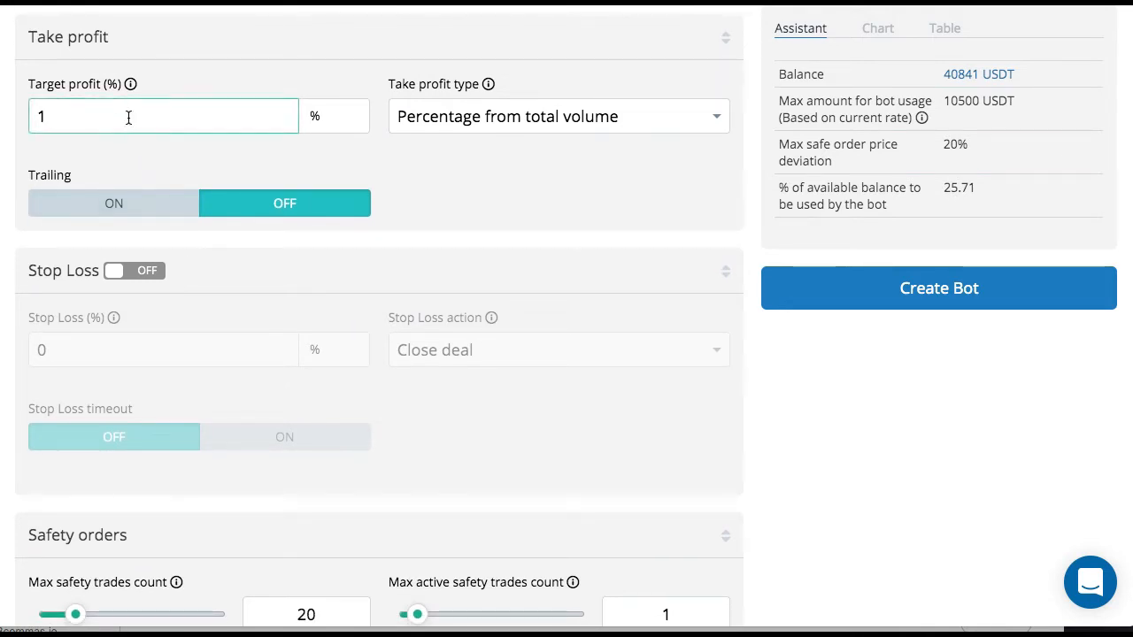
text(.25)
click(97, 200)
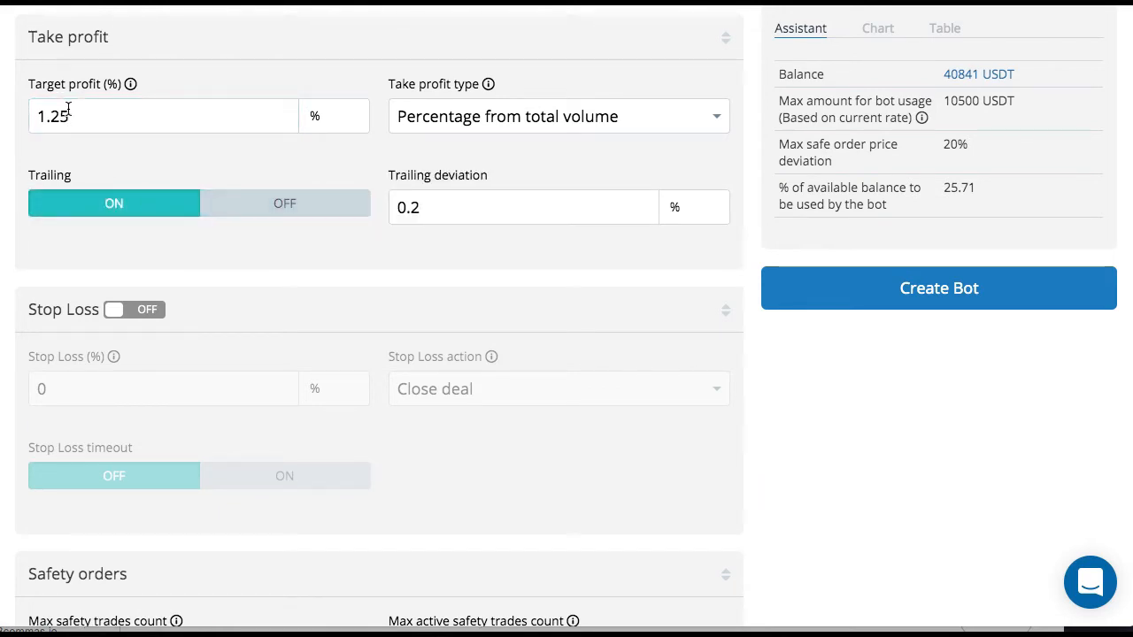
click(432, 207)
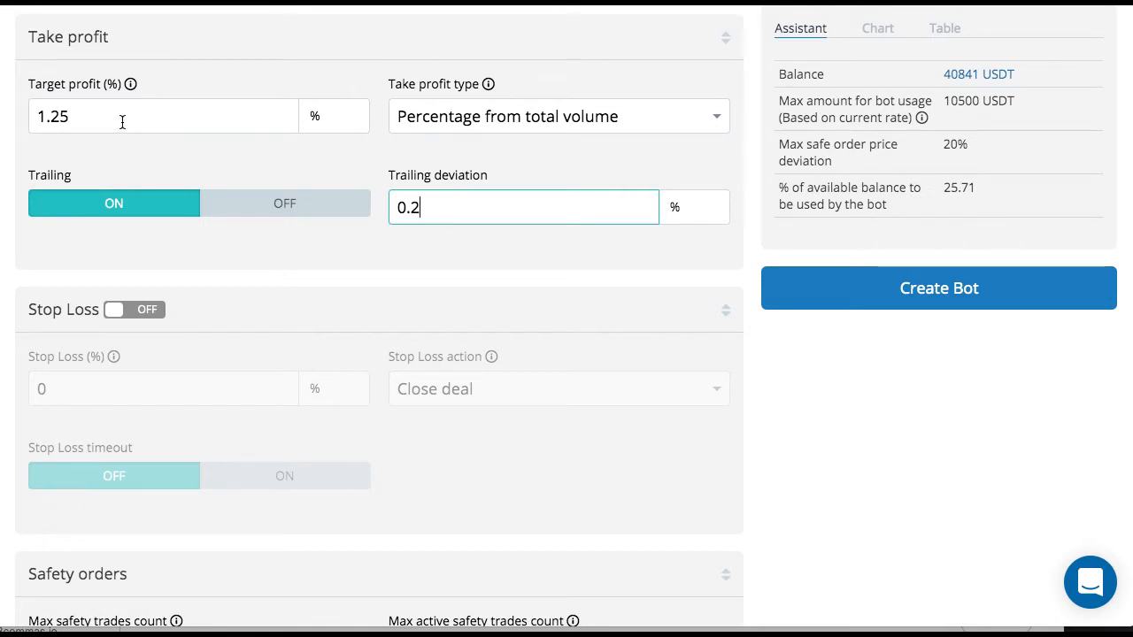
drag(425, 204, 384, 213)
click(440, 206)
scroll(440, 205, down, 1)
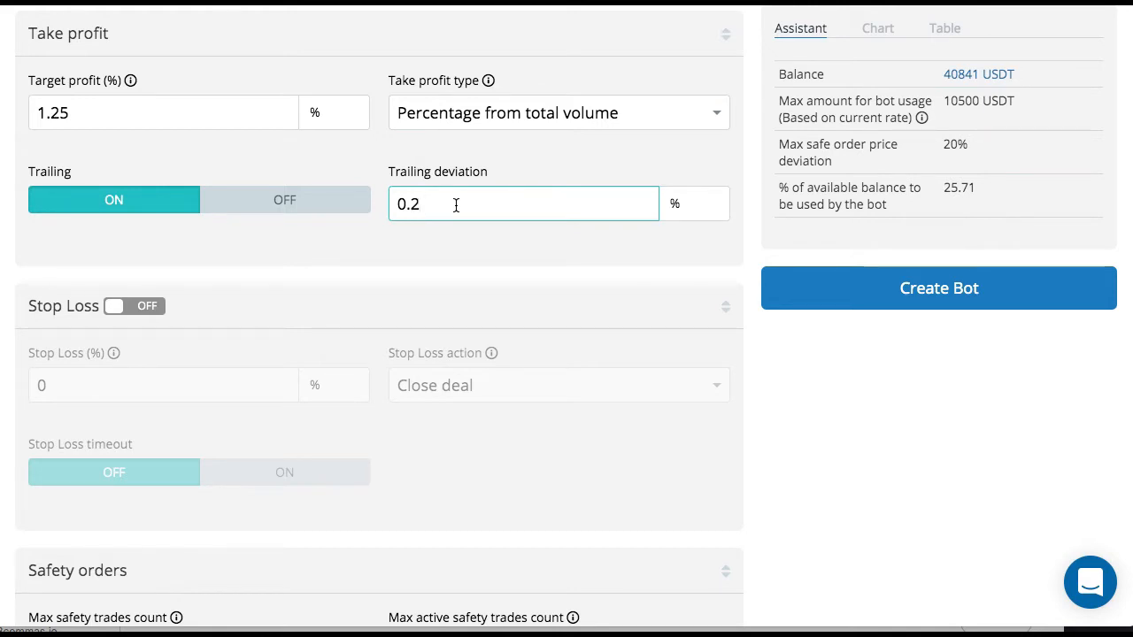
drag(91, 110, 26, 112)
click(457, 190)
- Choose Percentage from total volume as the take profit type
click(576, 113)
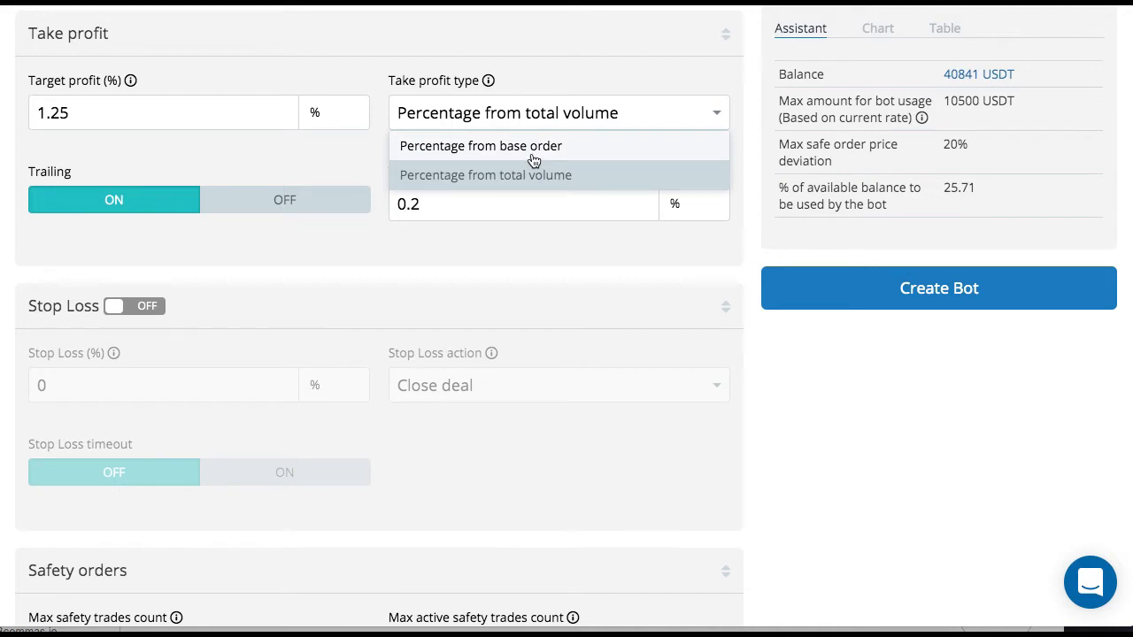
click(624, 112)
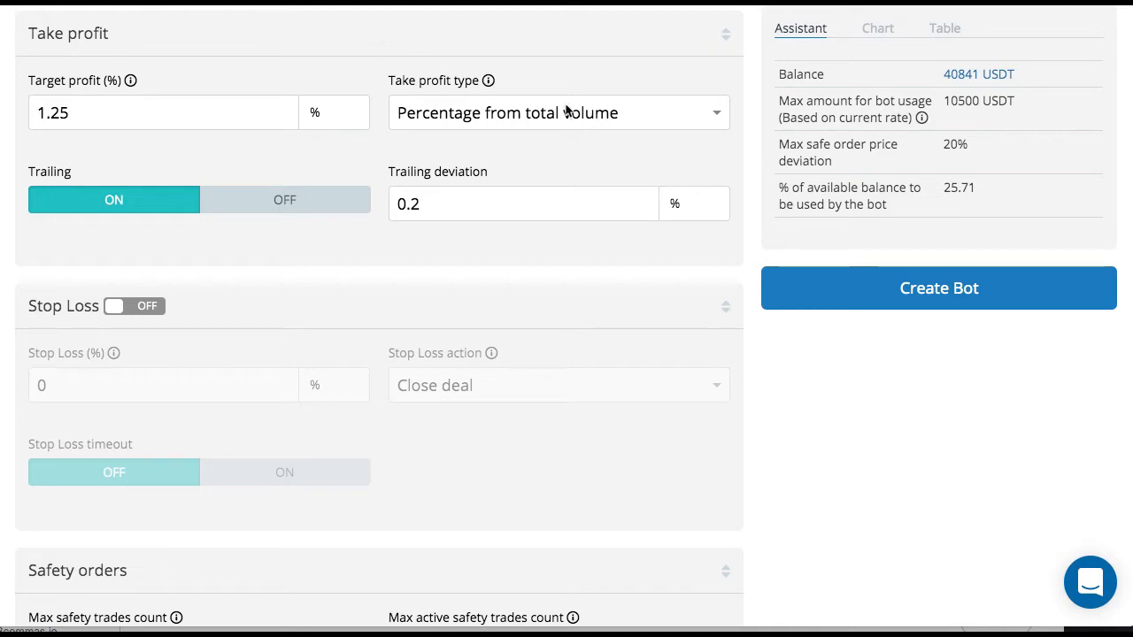
click(566, 112)
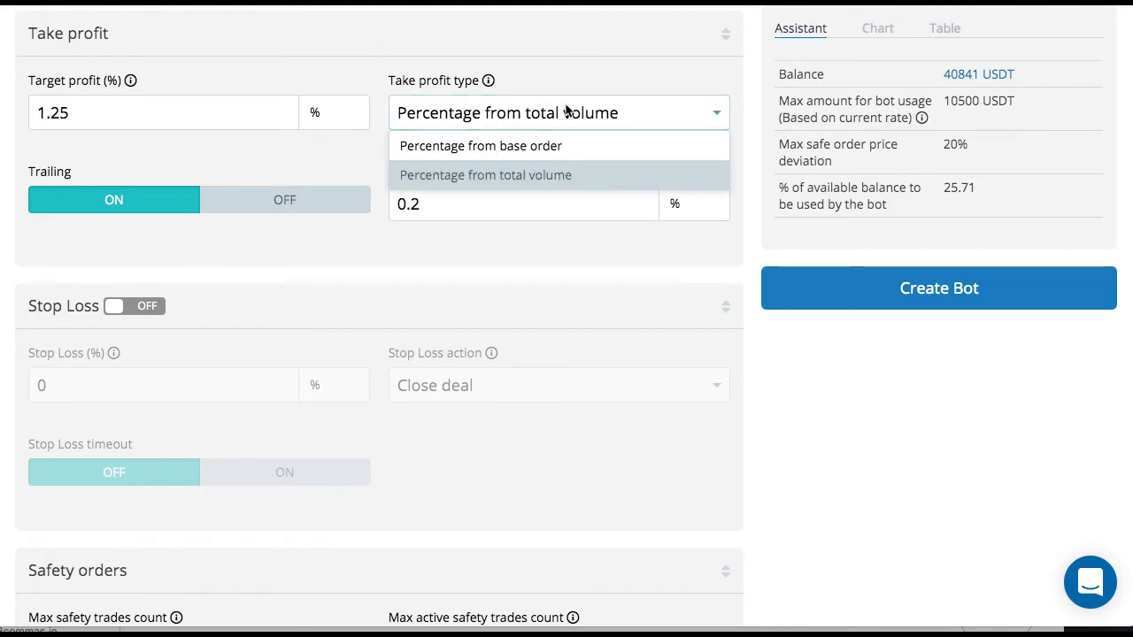
click(541, 181)
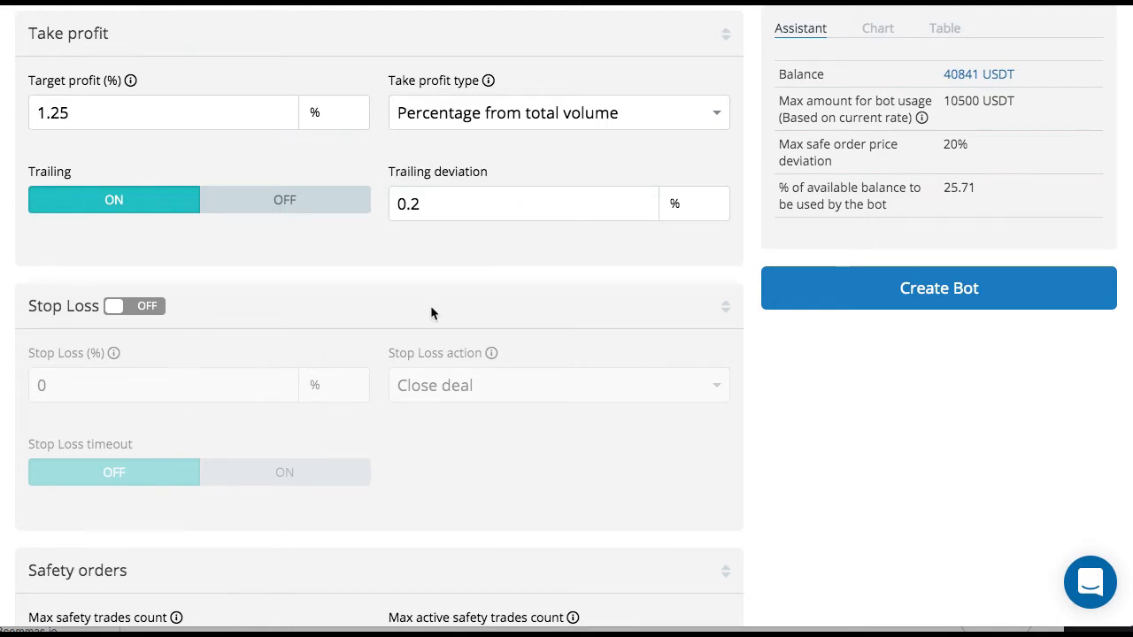
- Enable the stop loss for the bot and set its percentage to 3.5%
scroll(430, 306, down, 3)
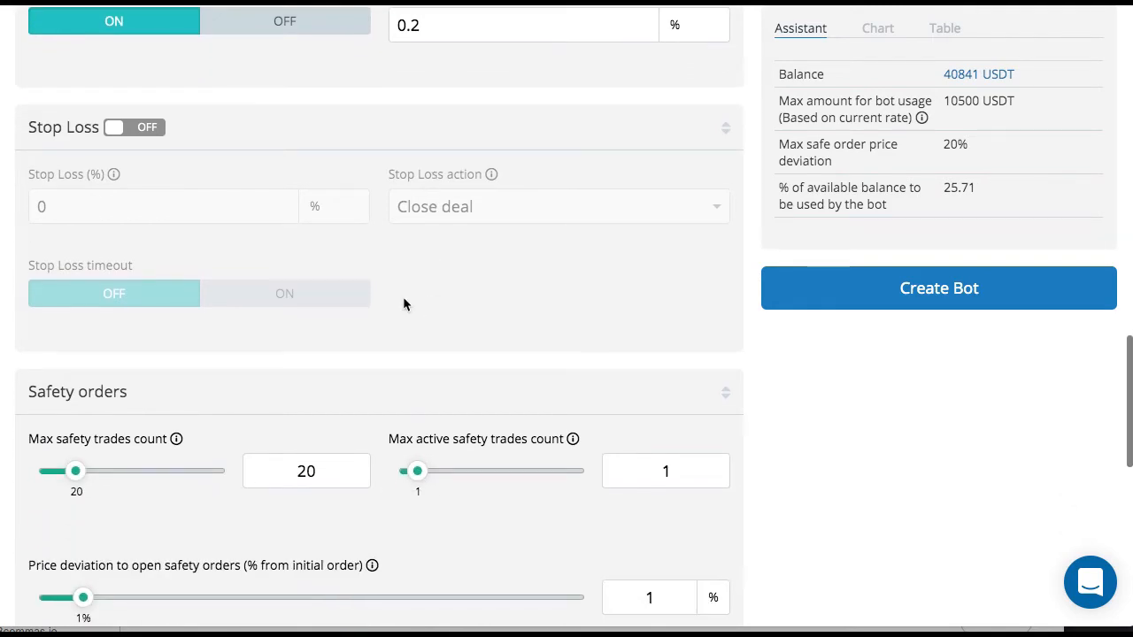
click(144, 129)
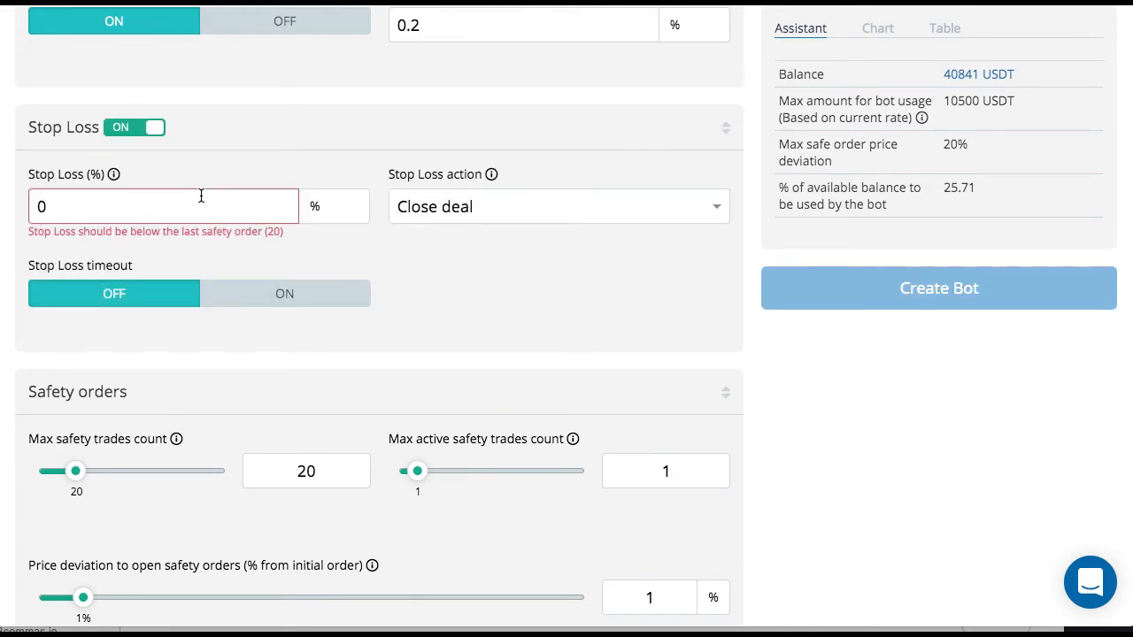
drag(97, 202, 23, 204)
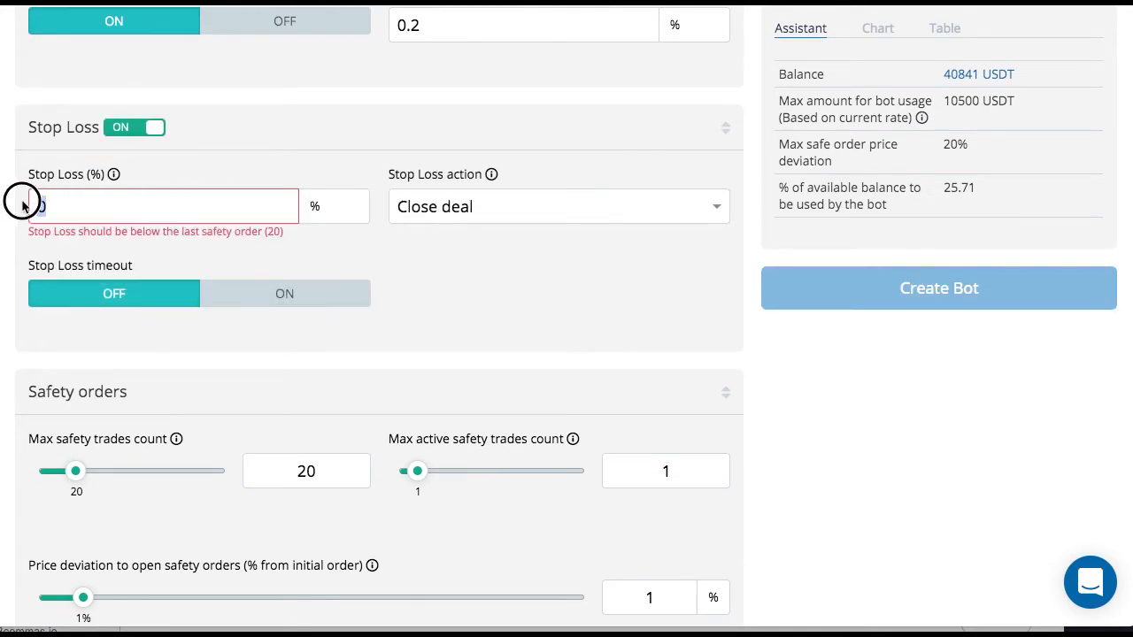
text(3.5)
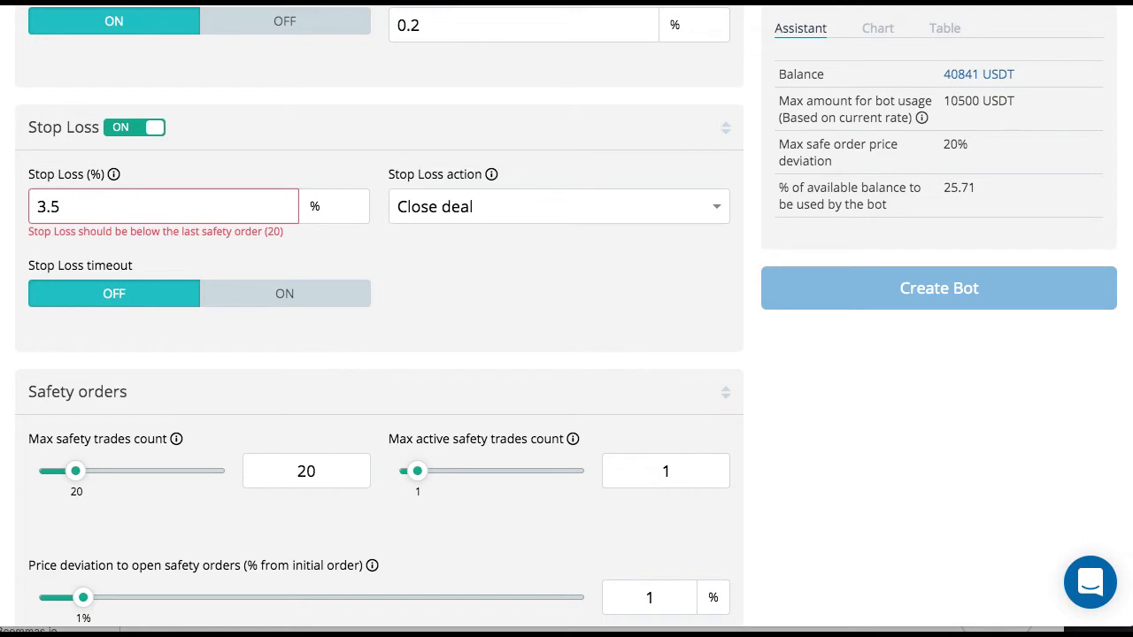
- Set the bot's stop loss percentage to 4.5%
key(BackSpace)
key(BackSpace)
key(BackSpace)
text(3.0)
key(BackSpace)
key(BackSpace)
key(BackSpace)
text(4.5)
- Review the available stop loss actions and keep Close deal selected
click(565, 208)
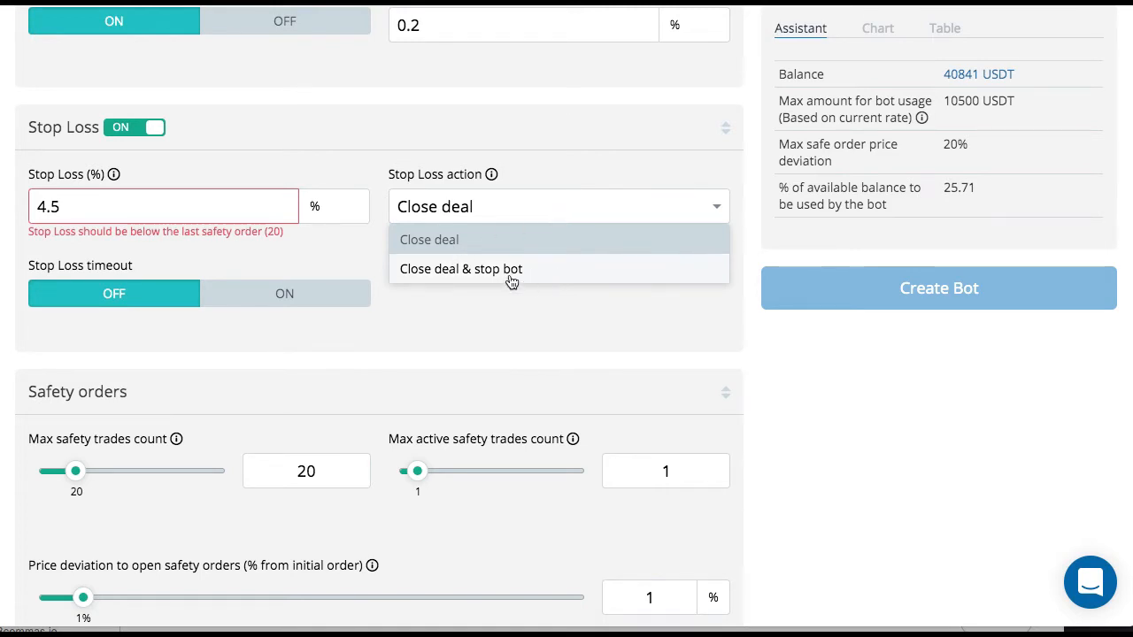
click(498, 247)
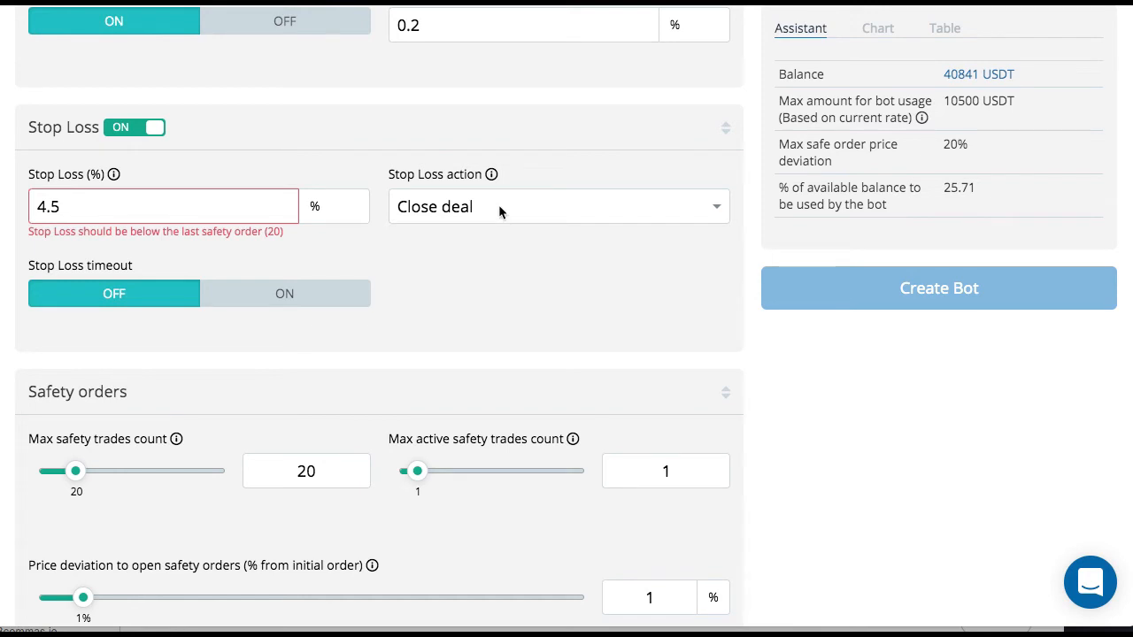
click(498, 206)
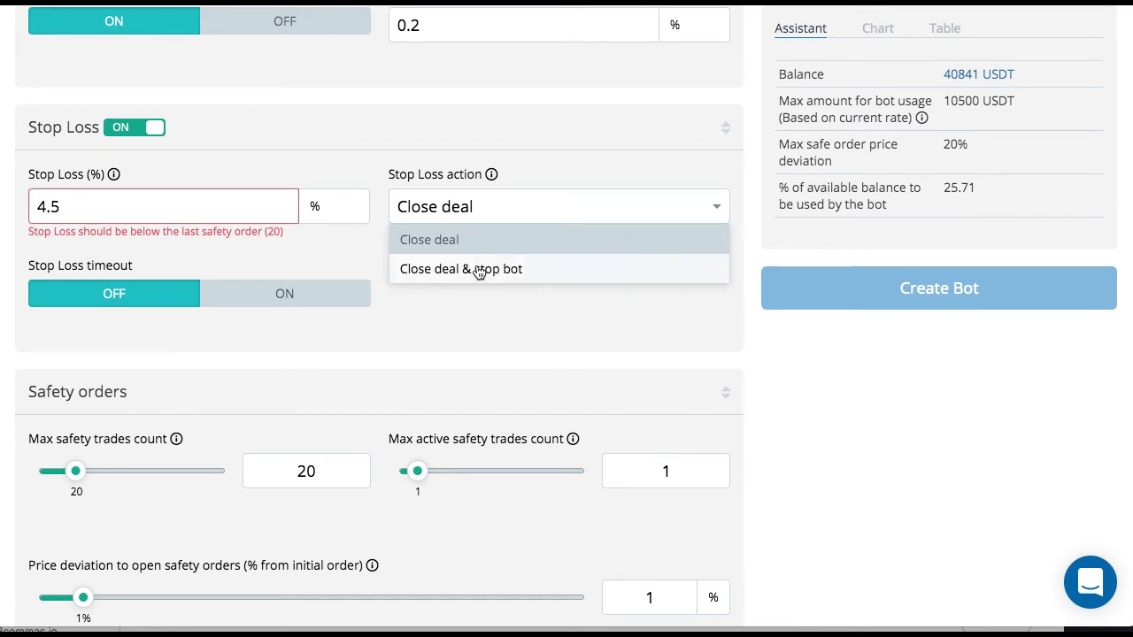
click(482, 237)
scroll(486, 156, up, 5)
scroll(486, 148, up, 10)
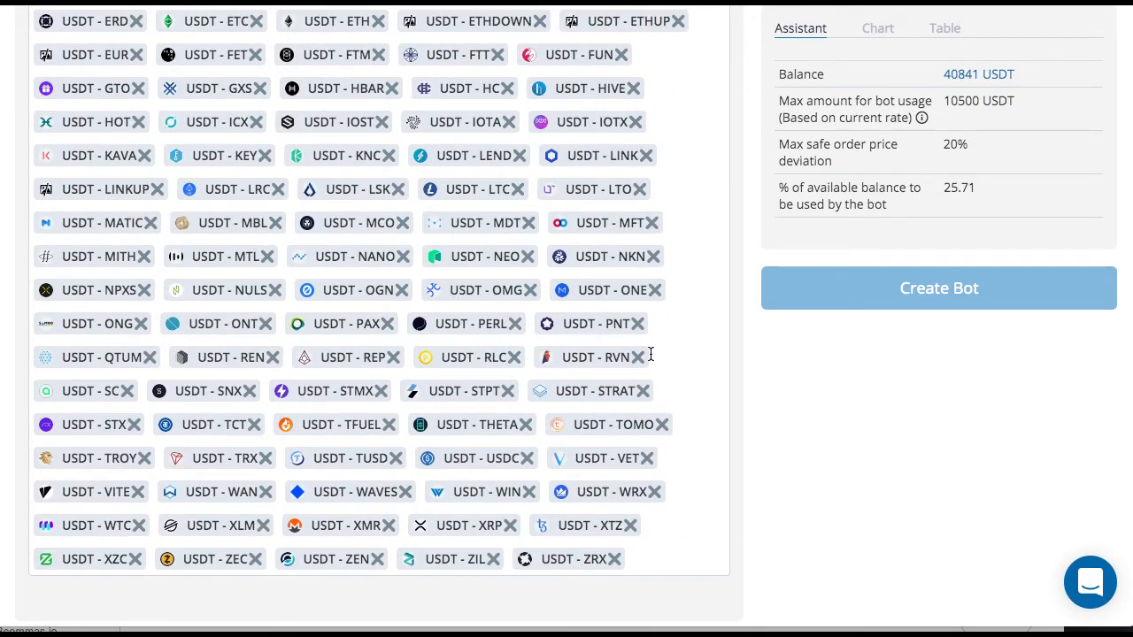
scroll(650, 354, down, 10)
scroll(649, 354, down, 3)
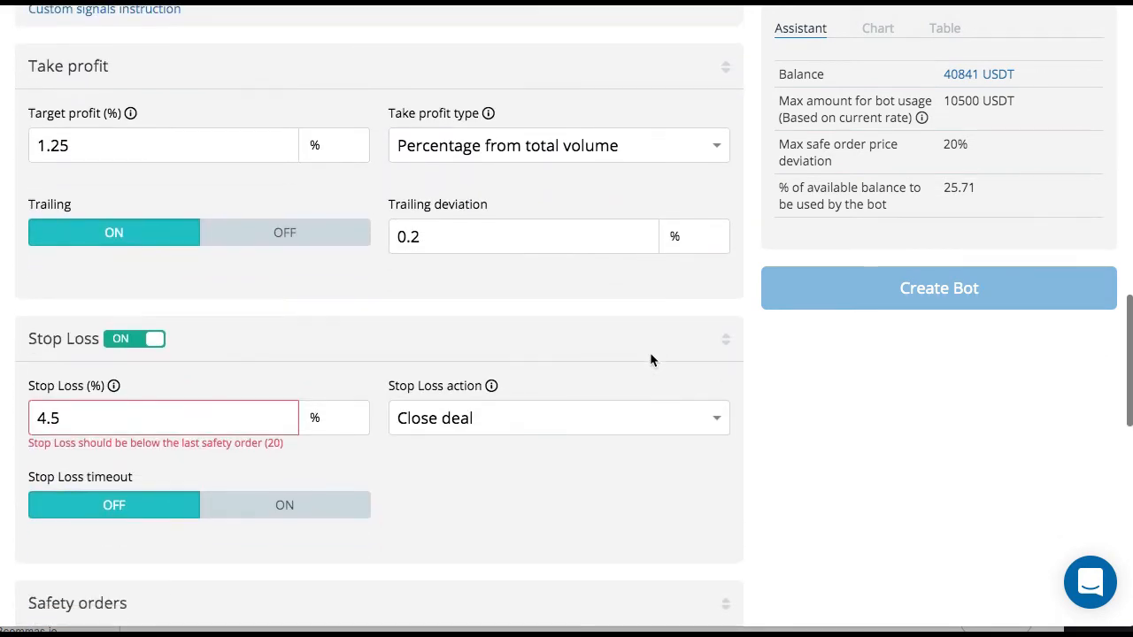
scroll(507, 348, down, 2)
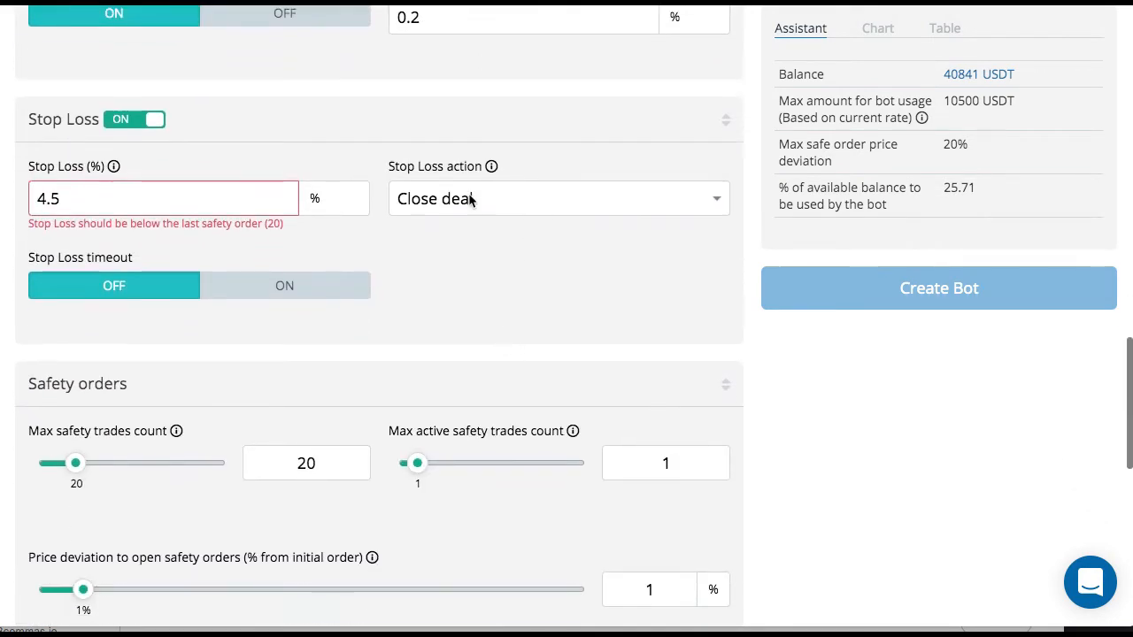
click(468, 200)
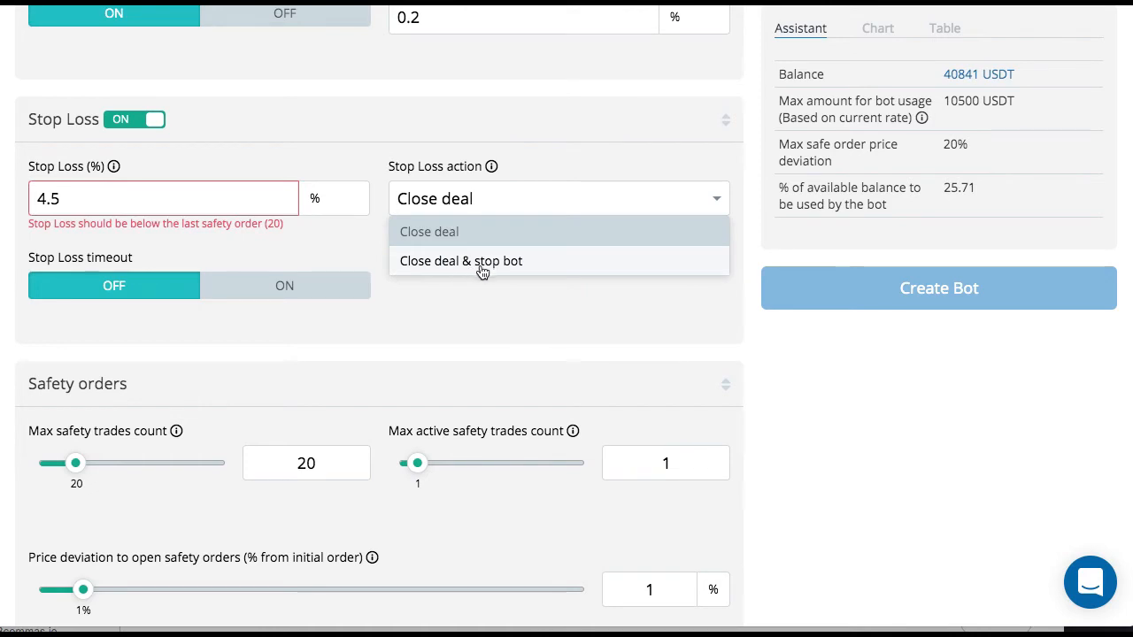
click(461, 332)
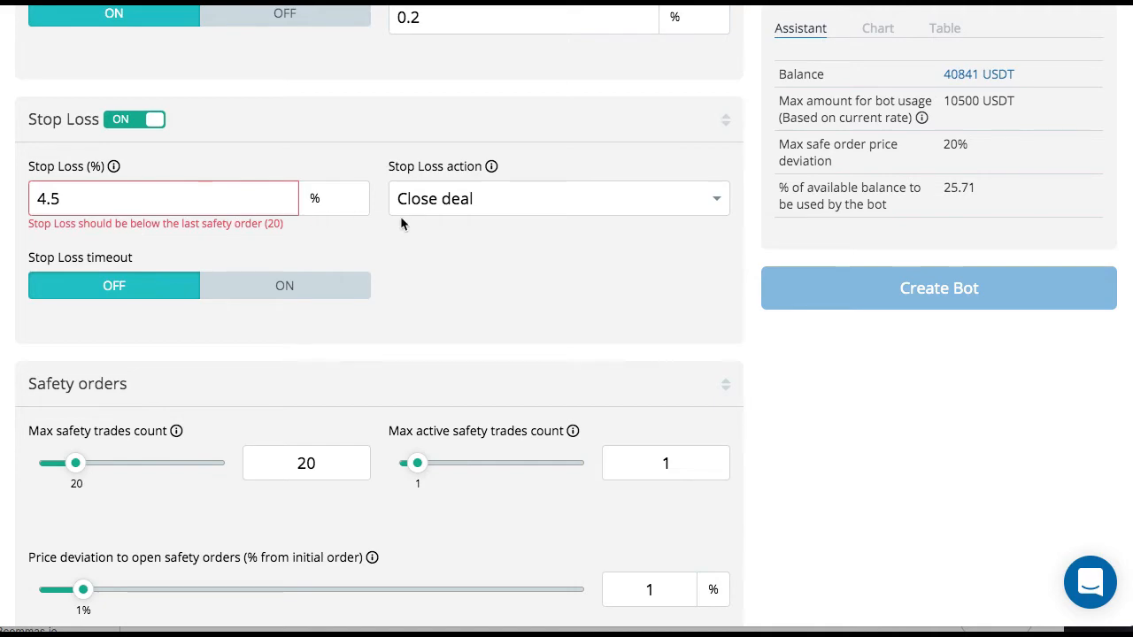
- Lower the max safety trades count to 18 in the safety orders settings
scroll(400, 221, up, 6)
scroll(401, 218, up, 3)
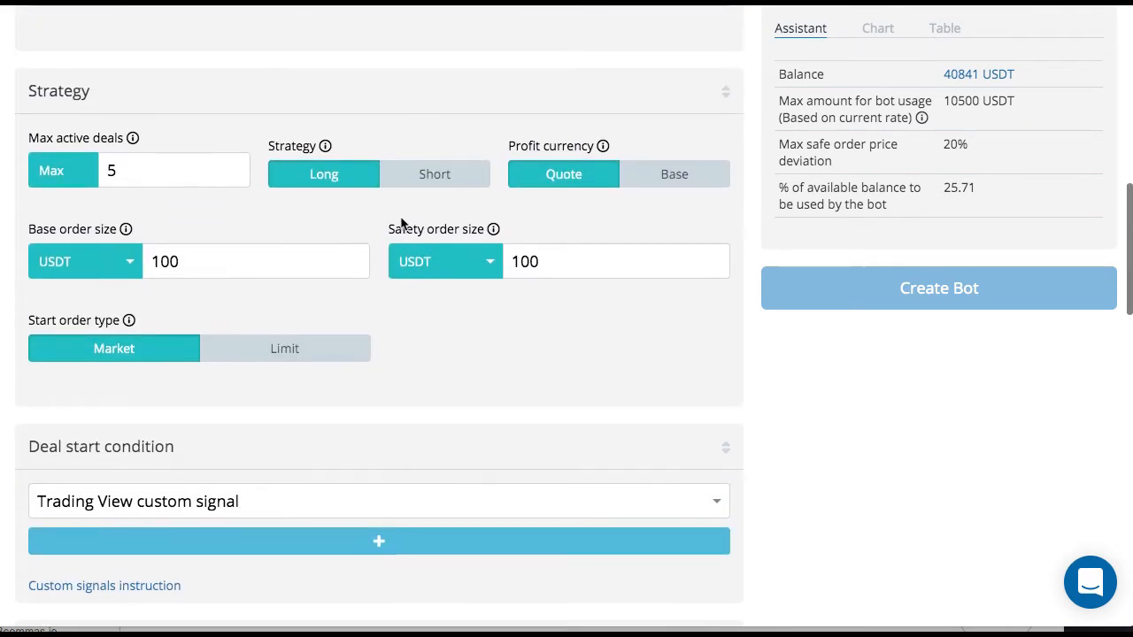
scroll(401, 218, down, 10)
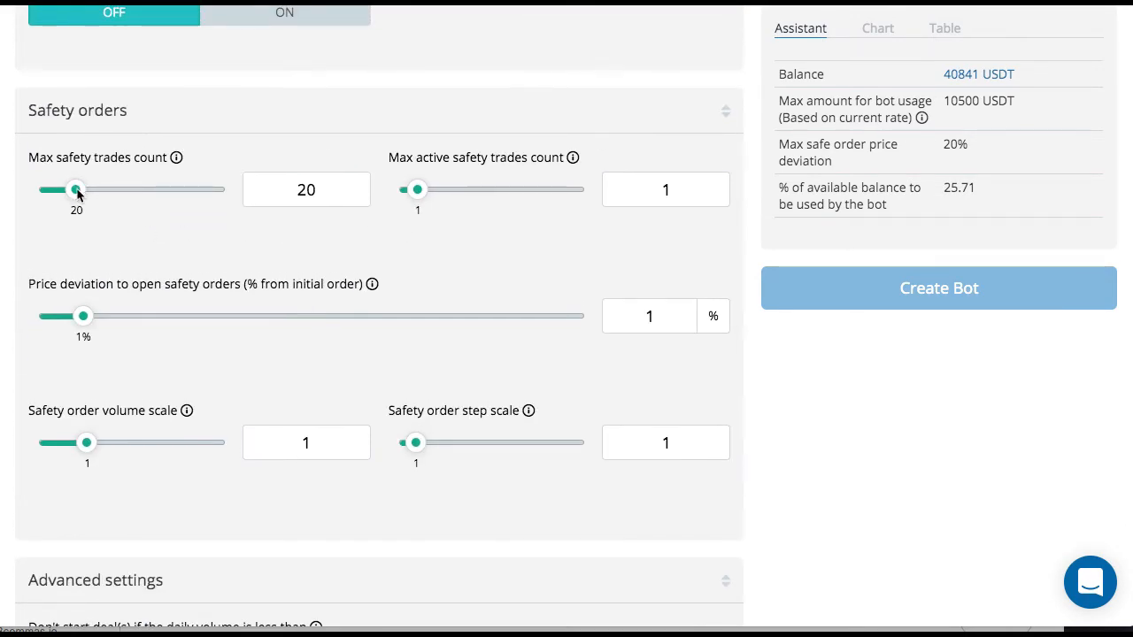
click(77, 192)
mouse_move(77, 192)
mouse_down()
mouse_move(56, 189)
mouse_move(71, 192)
mouse_up()
- Turn on the stop loss timeout and set it to 60 seconds
scroll(74, 191, up, 1)
scroll(73, 191, up, 3)
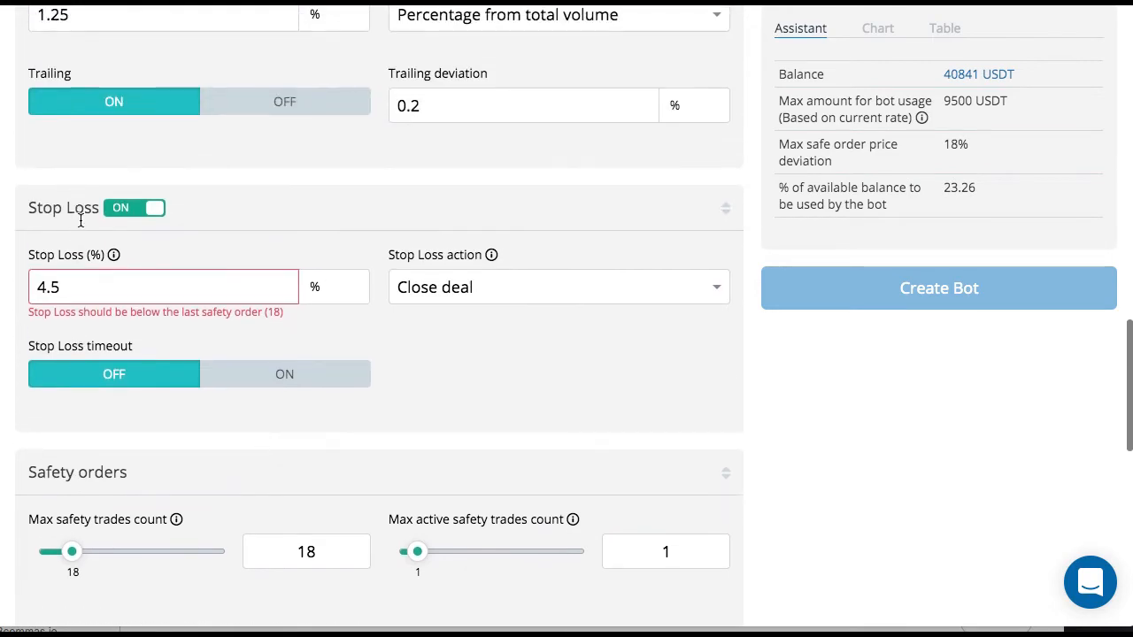
click(282, 383)
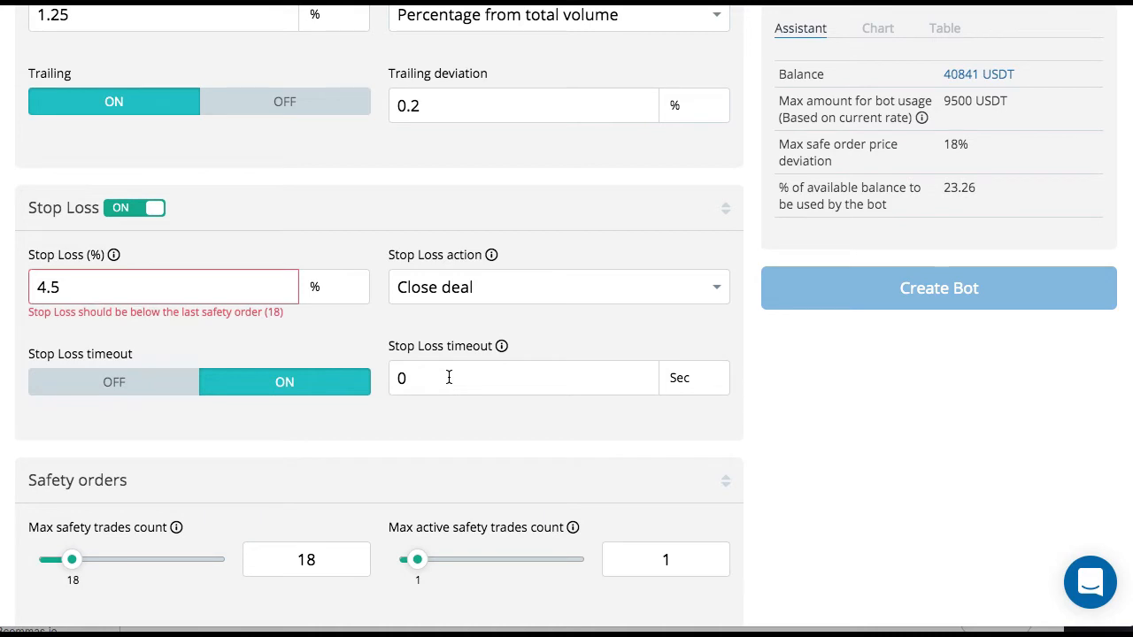
click(448, 377)
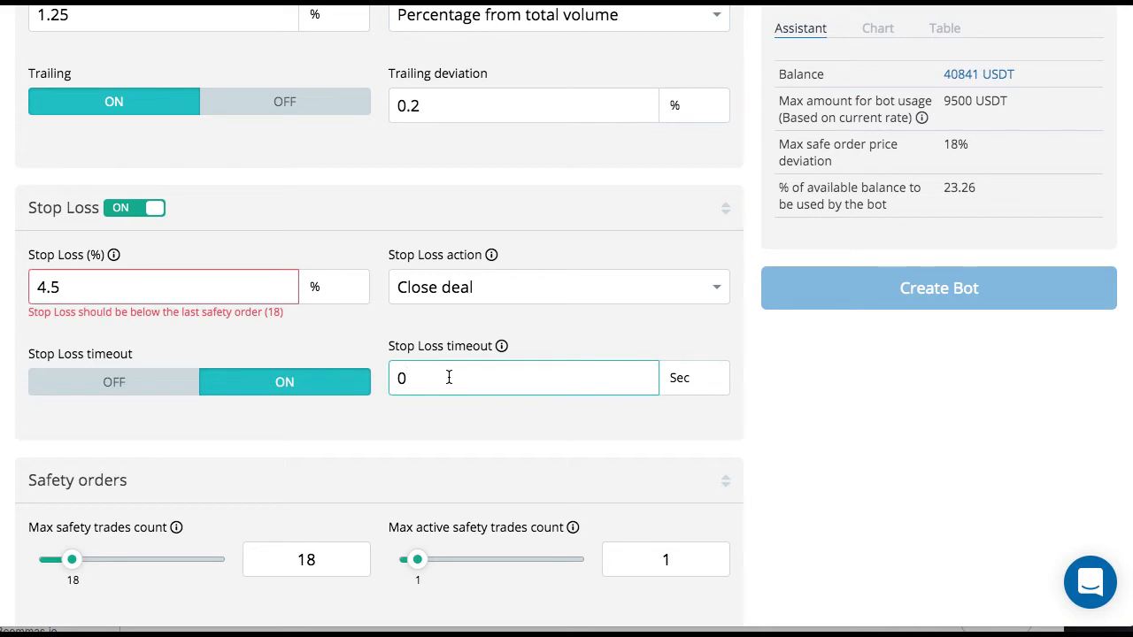
key(BackSpace)
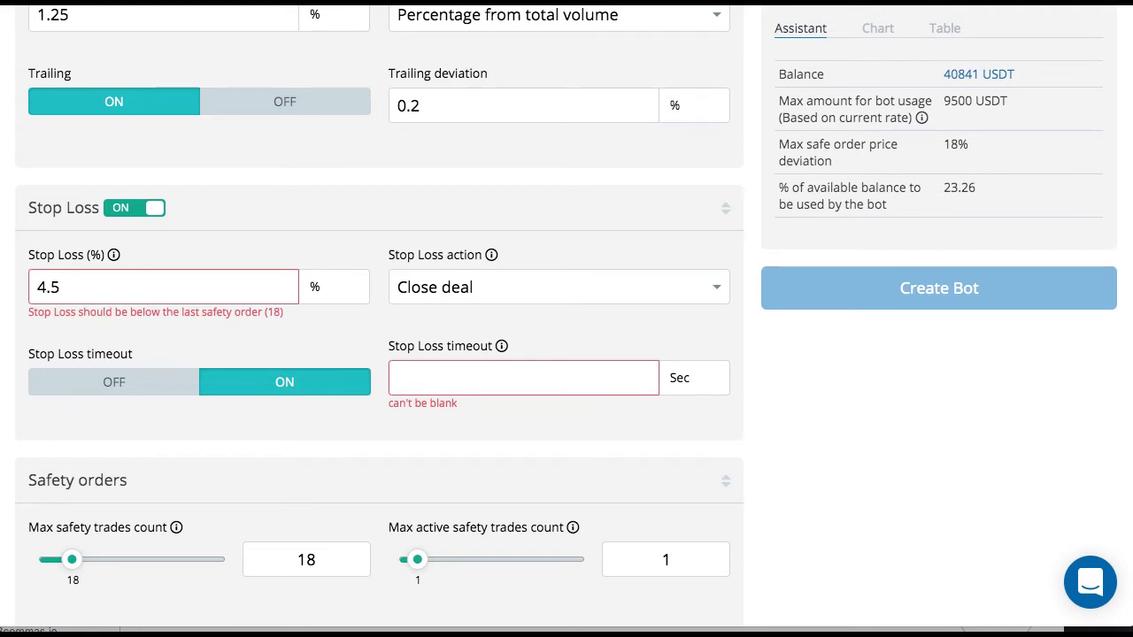
text(60)
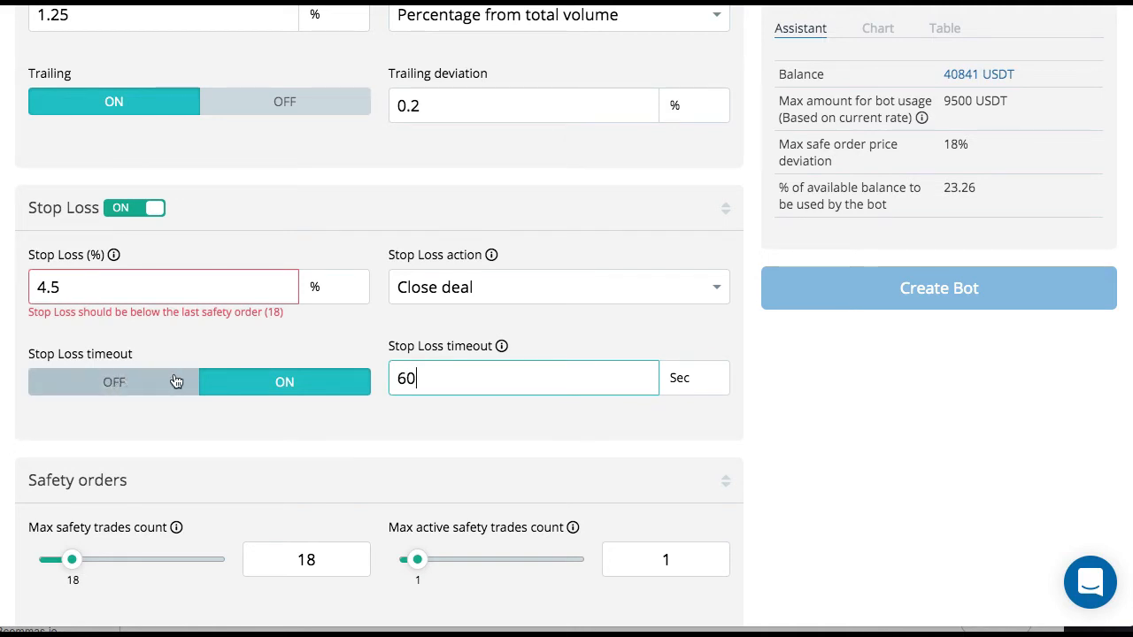
- Set the max safety trades count to 20
scroll(176, 381, down, 5)
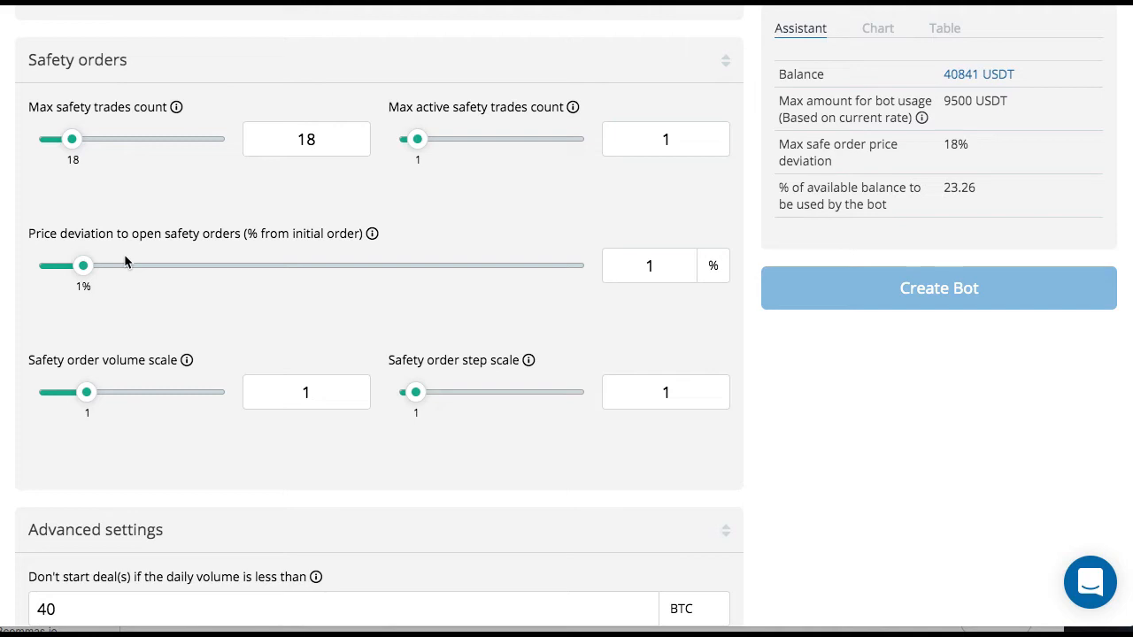
click(71, 146)
mouse_move(71, 149)
mouse_down()
mouse_move(26, 147)
mouse_move(77, 147)
mouse_up()
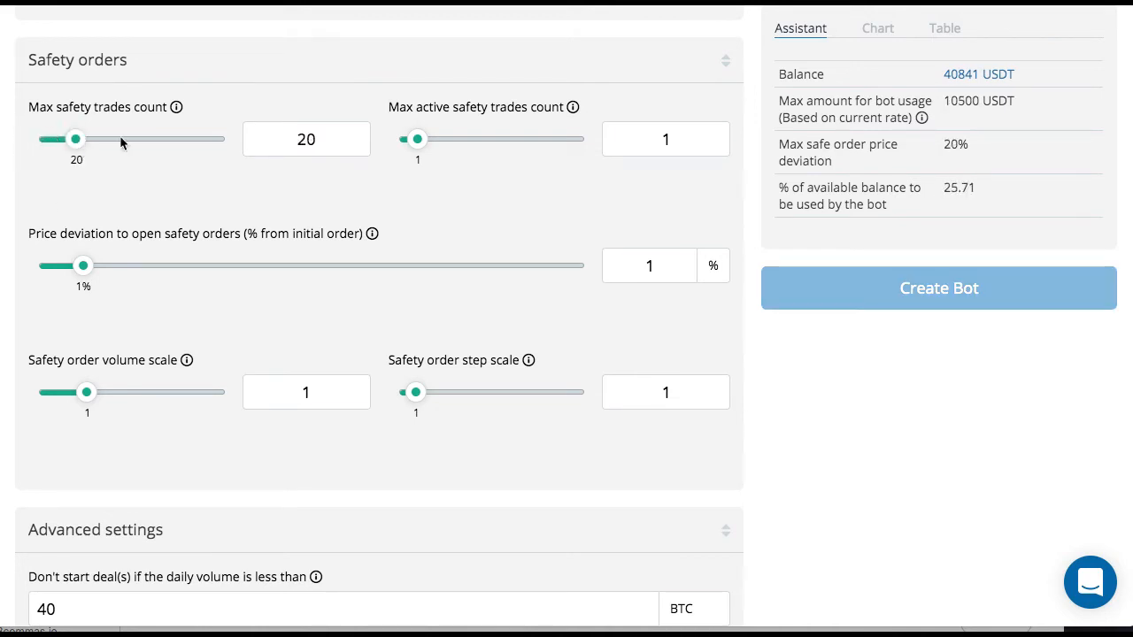
click(302, 139)
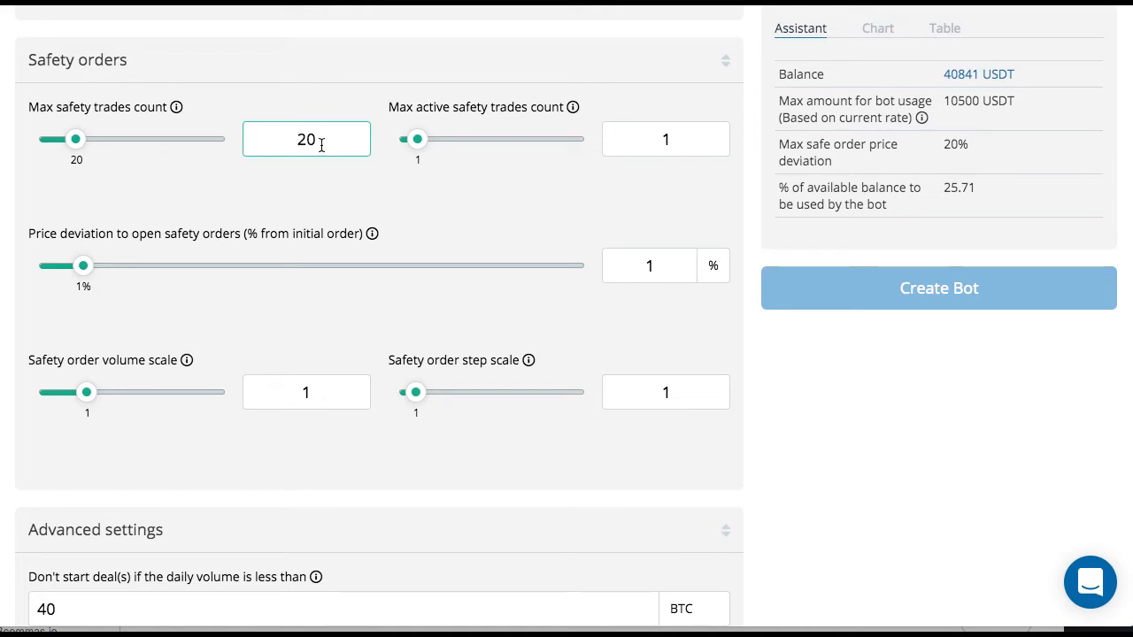
double_click(293, 140)
click(420, 207)
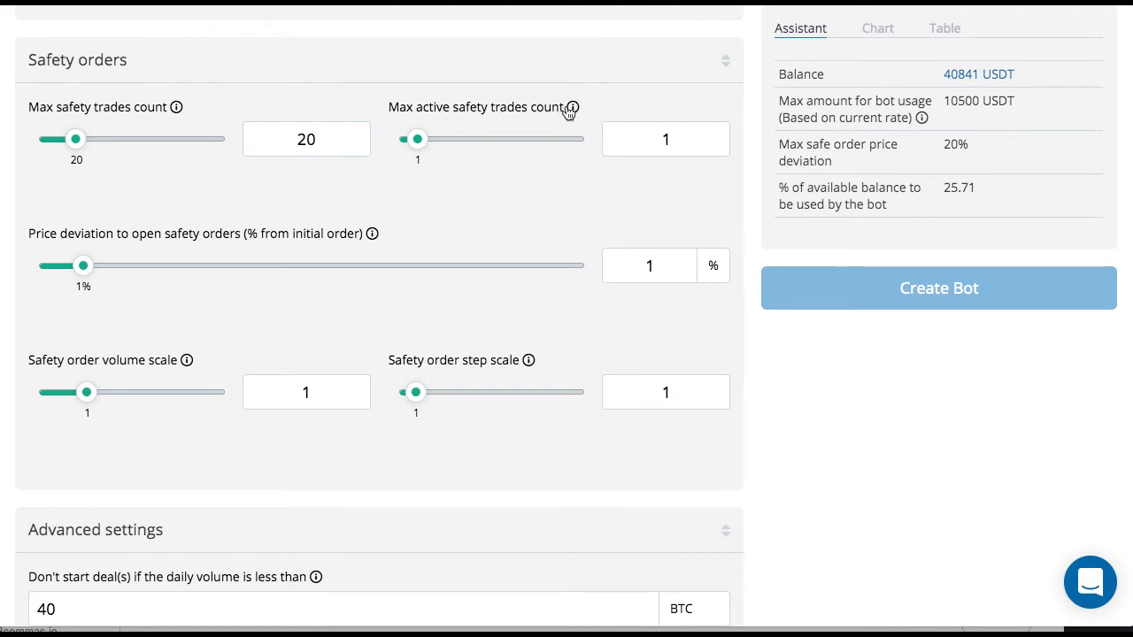
- Try a max active safety trades count of 3 and return it to 1
mouse_move(576, 112)
click(421, 146)
drag(421, 146, 460, 147)
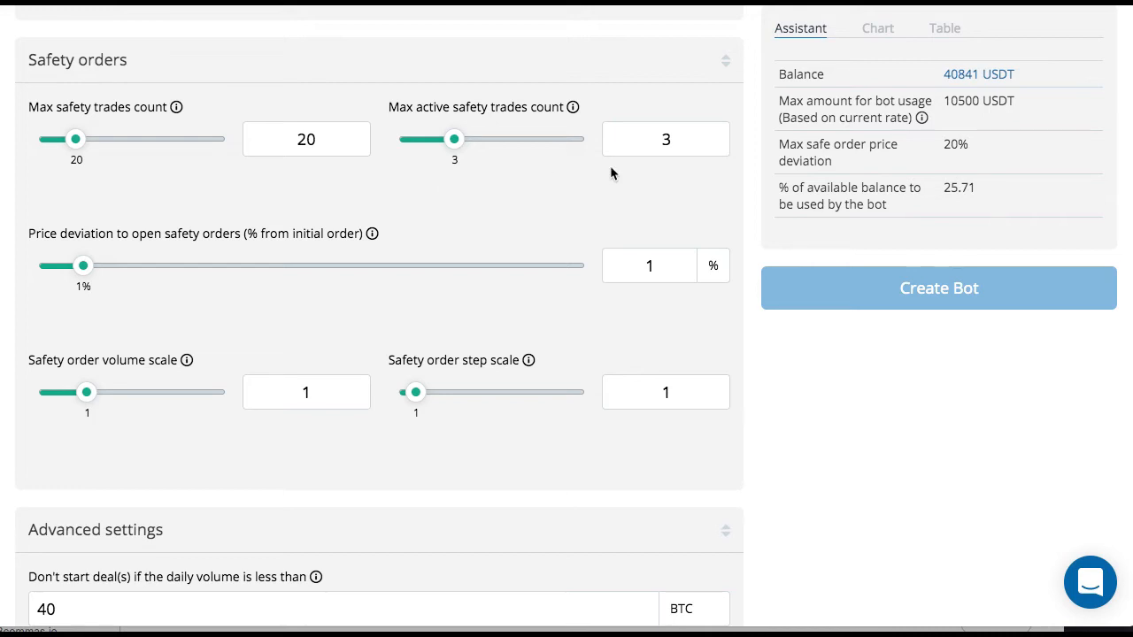
drag(454, 142, 421, 144)
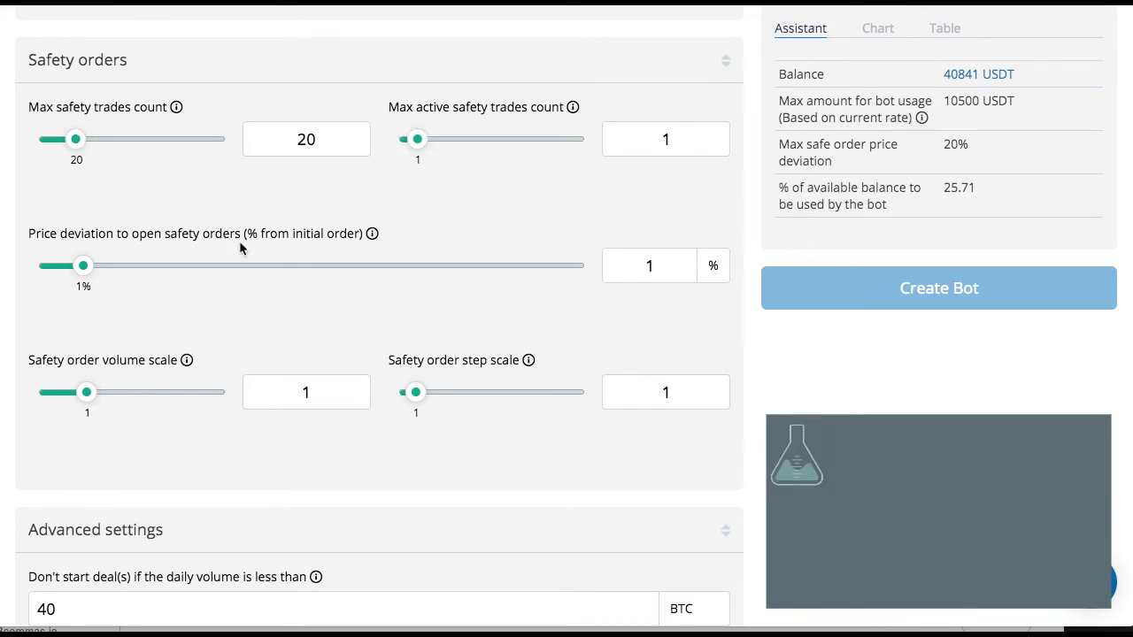
- Raise the price deviation to open safety orders to 2.52%
scroll(248, 245, down, 2)
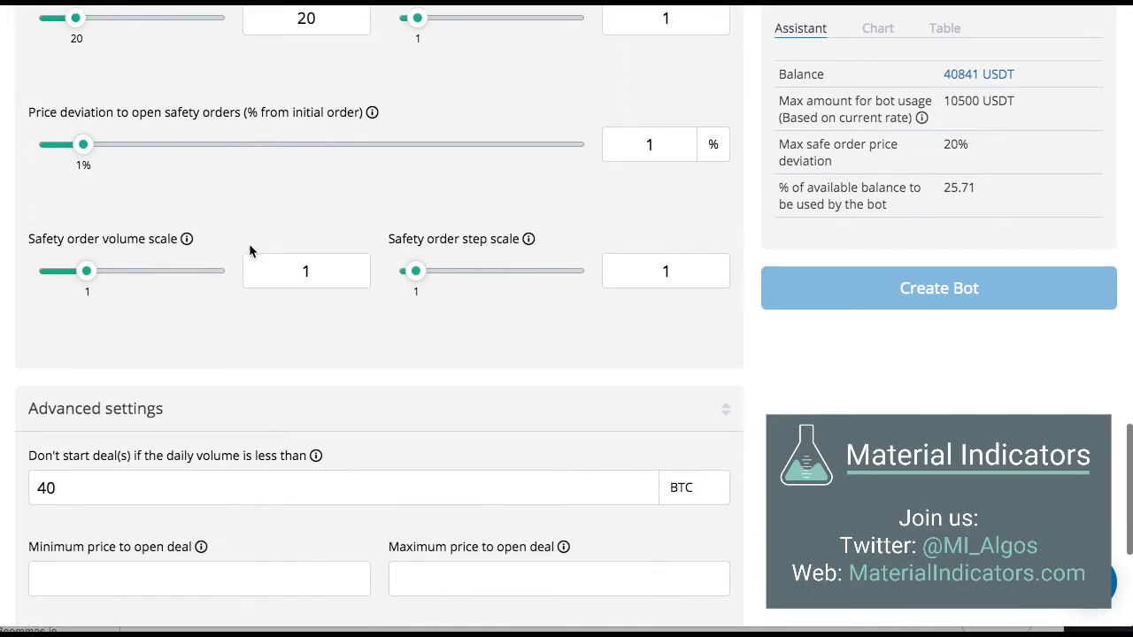
scroll(249, 245, down, 1)
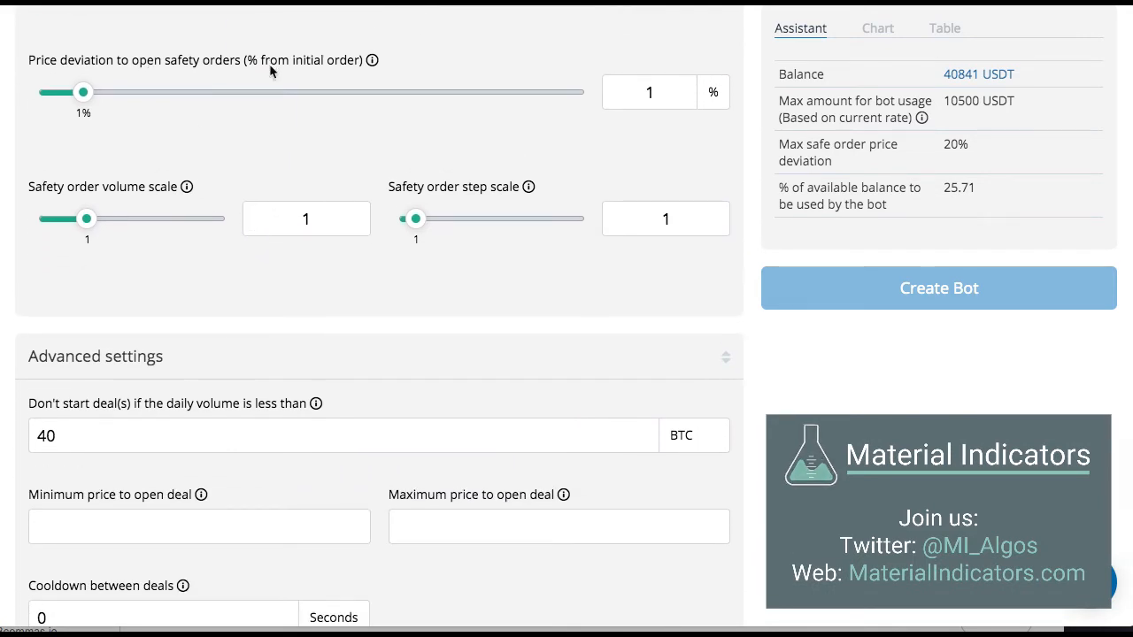
mouse_move(373, 65)
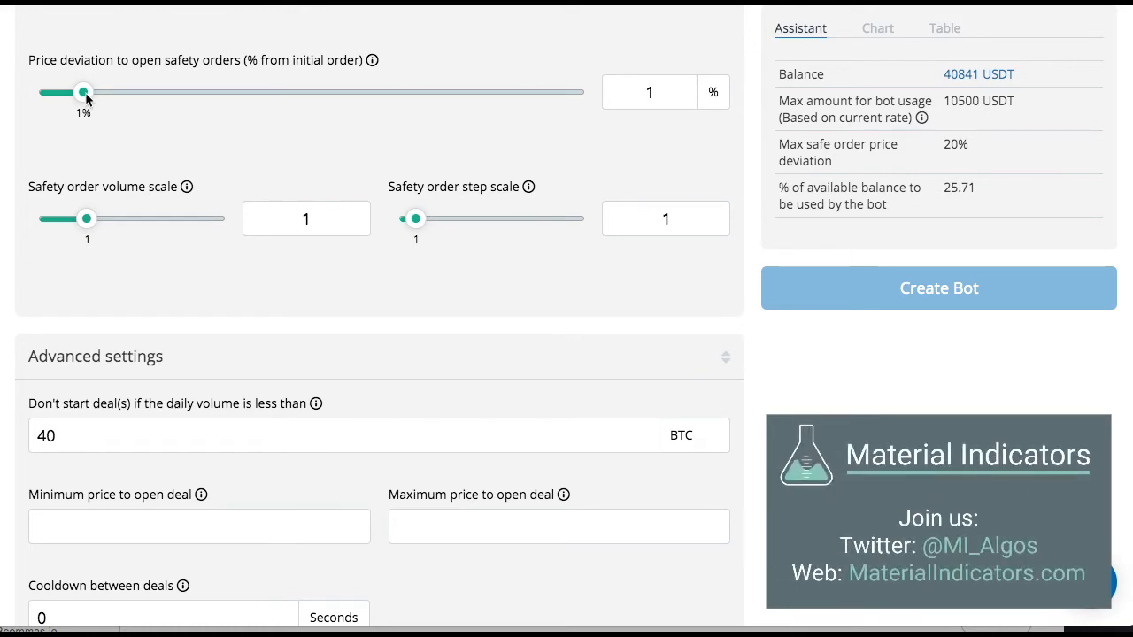
drag(85, 93, 172, 89)
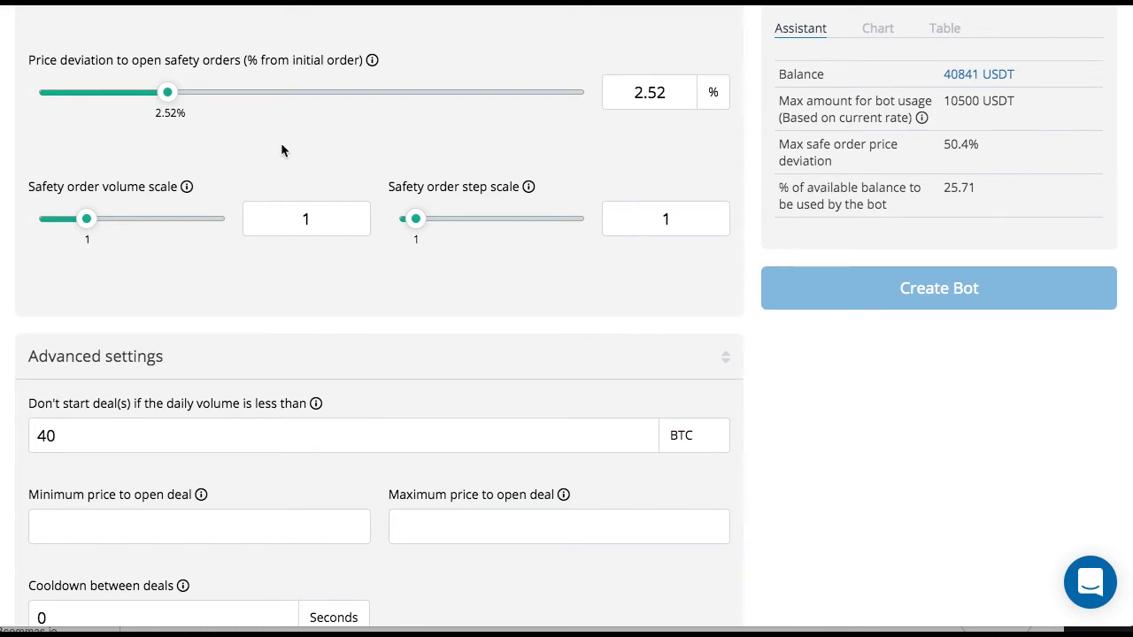
scroll(281, 144, up, 1)
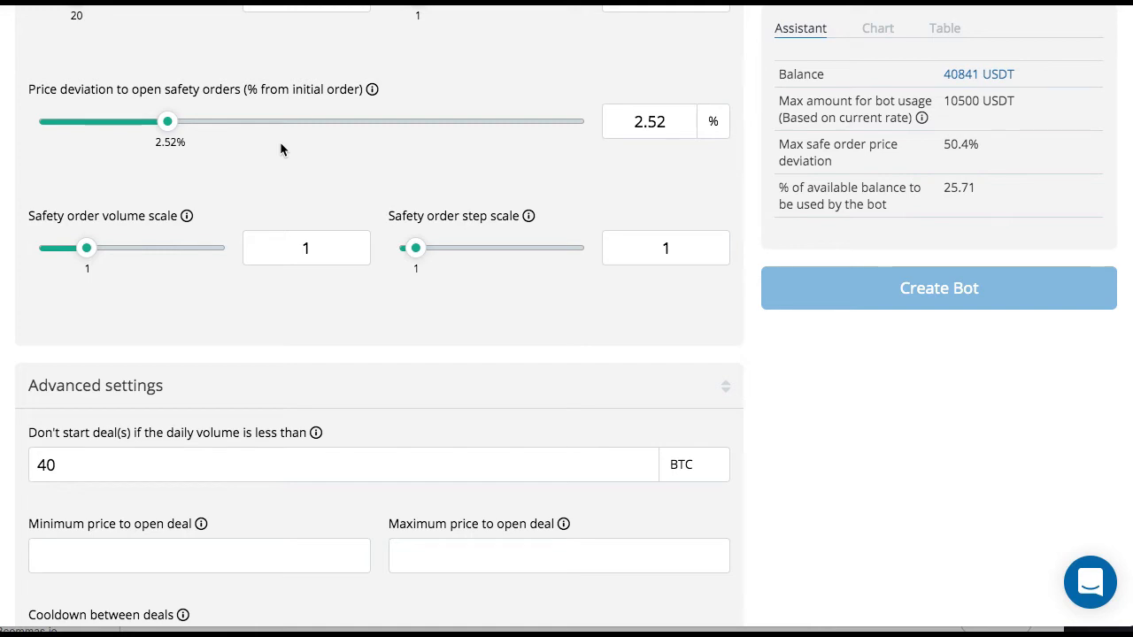
scroll(280, 144, up, 1)
scroll(280, 144, down, 3)
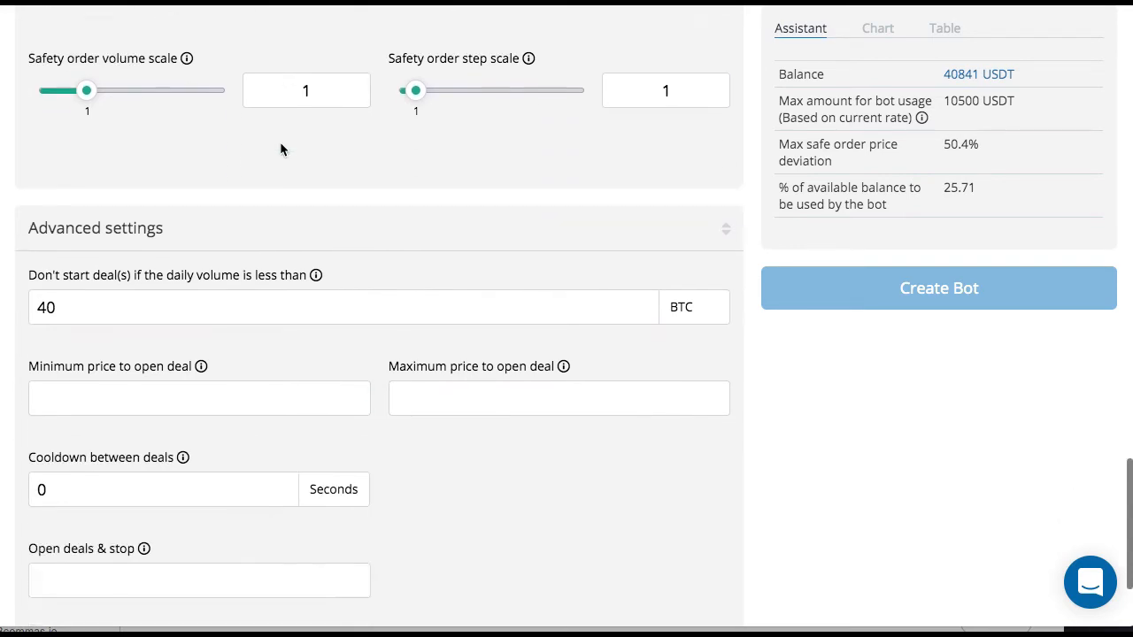
scroll(280, 148, up, 1)
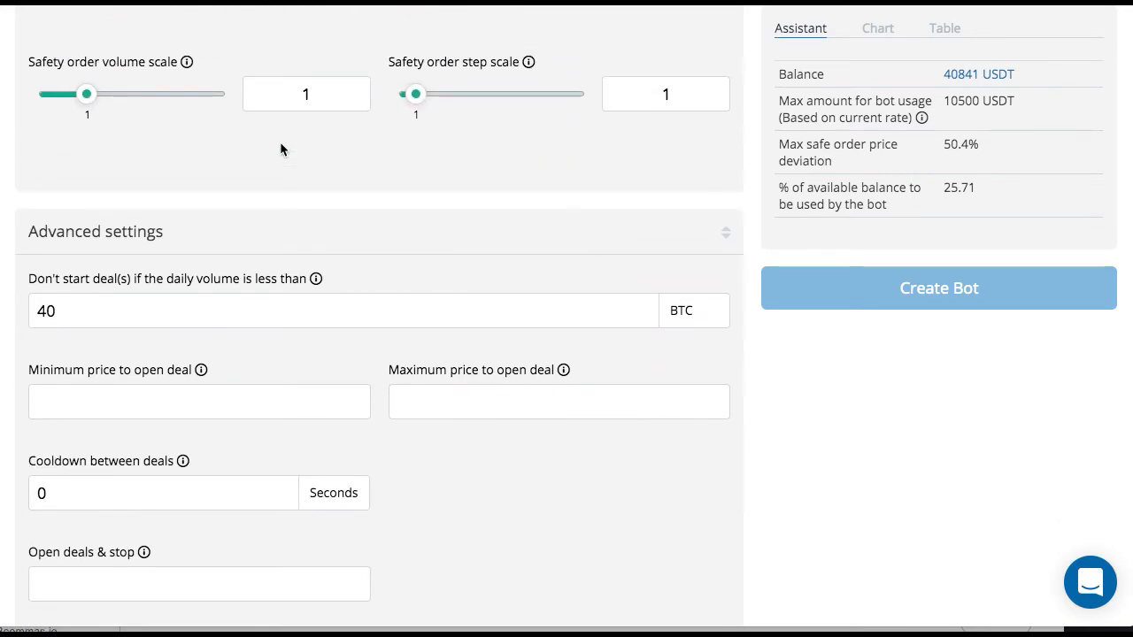
scroll(280, 146, up, 3)
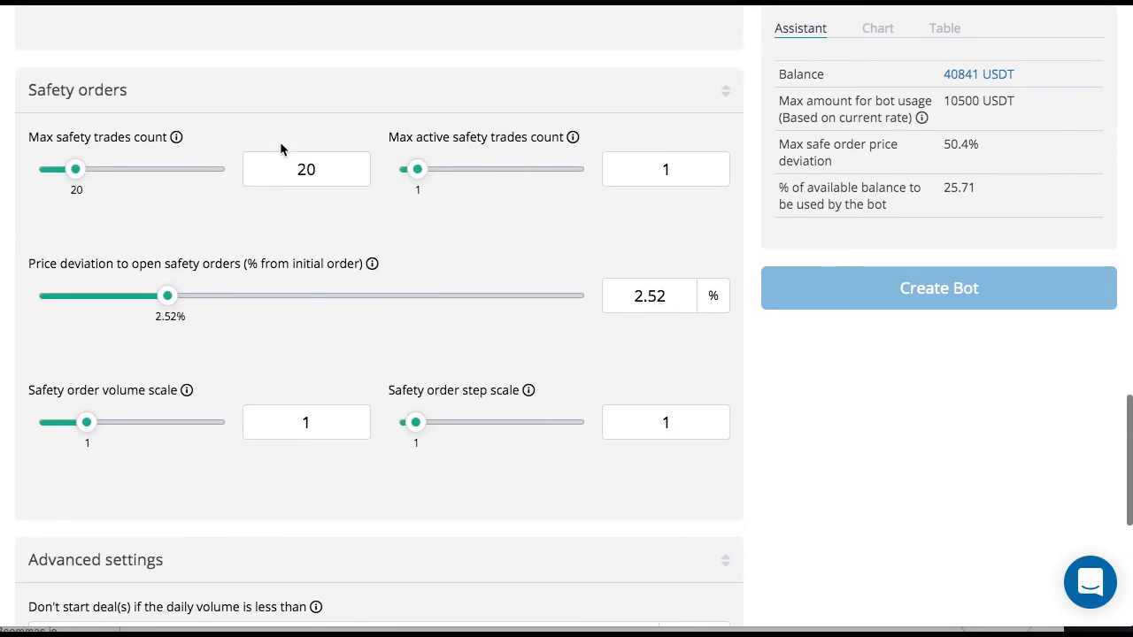
scroll(280, 149, down, 1)
scroll(279, 147, up, 2)
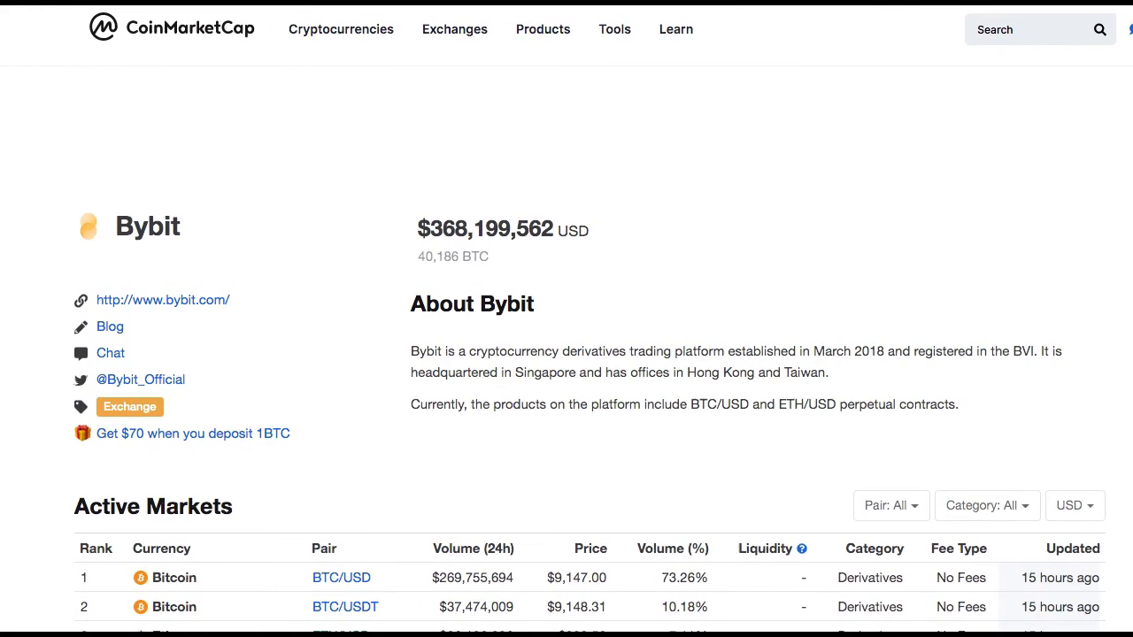
- Switch to CoinMarketCap and open its ranking of top cryptocurrency spot exchanges
scroll(566, 318, right, 1)
mouse_move(370, 29)
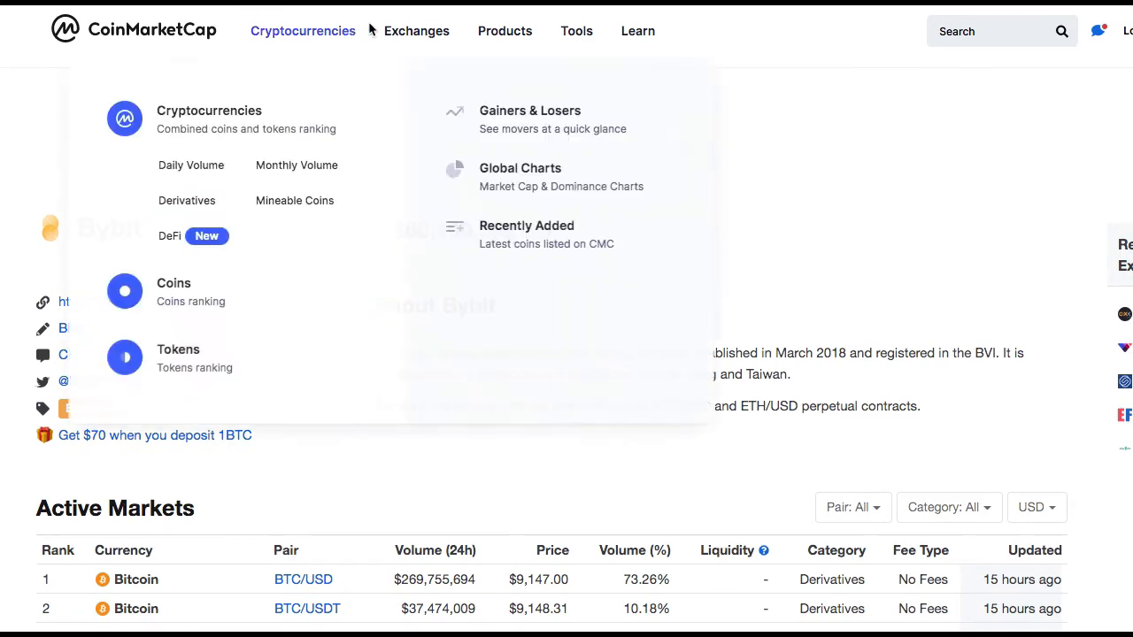
mouse_move(410, 35)
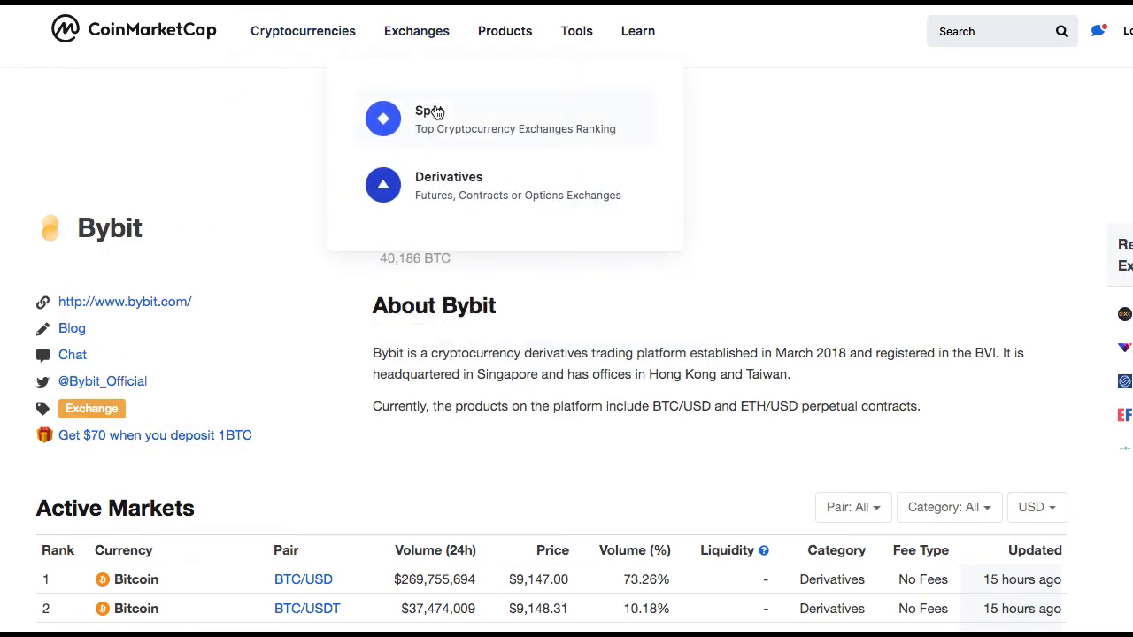
click(437, 112)
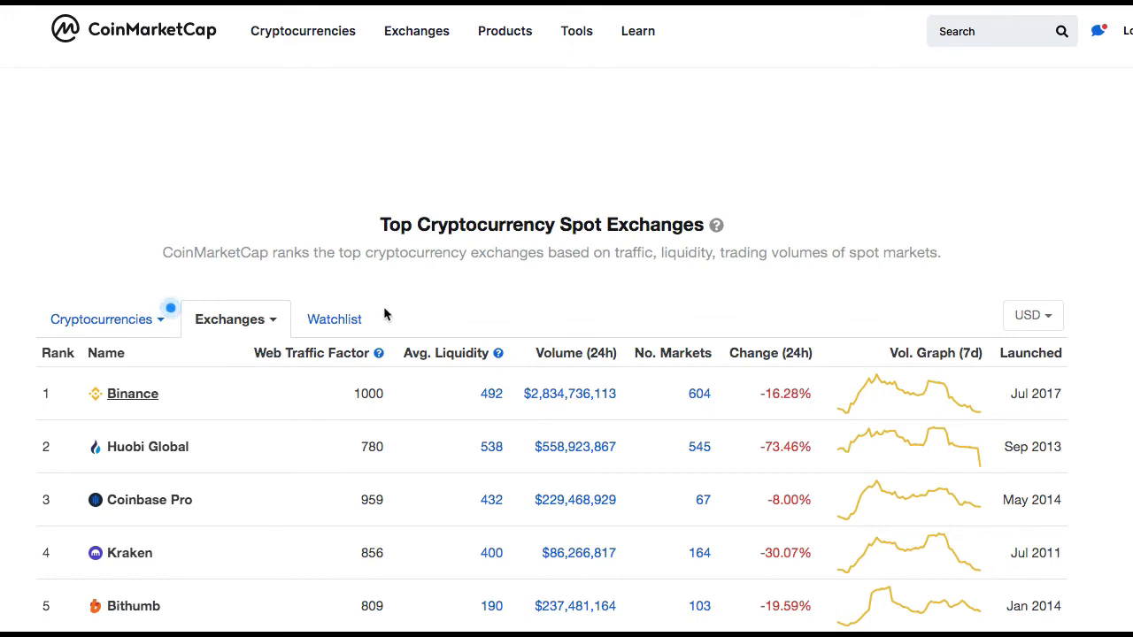
- Open Binance's active markets and filter them to USDT pairs in the Spot category
scroll(383, 312, down, 3)
scroll(383, 306, down, 1)
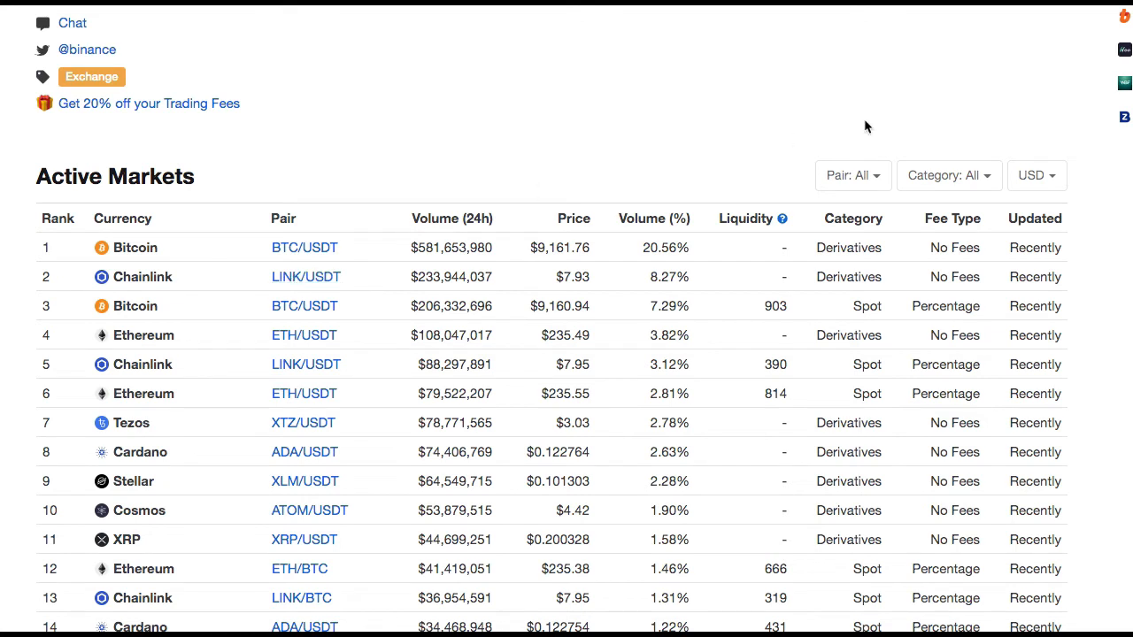
click(875, 177)
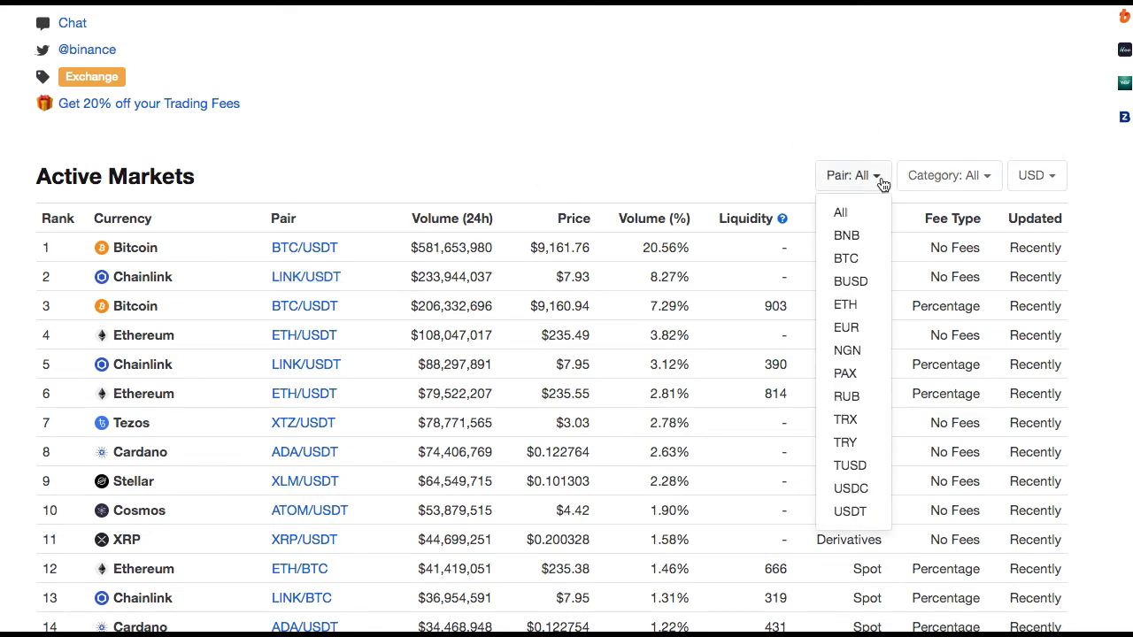
click(851, 512)
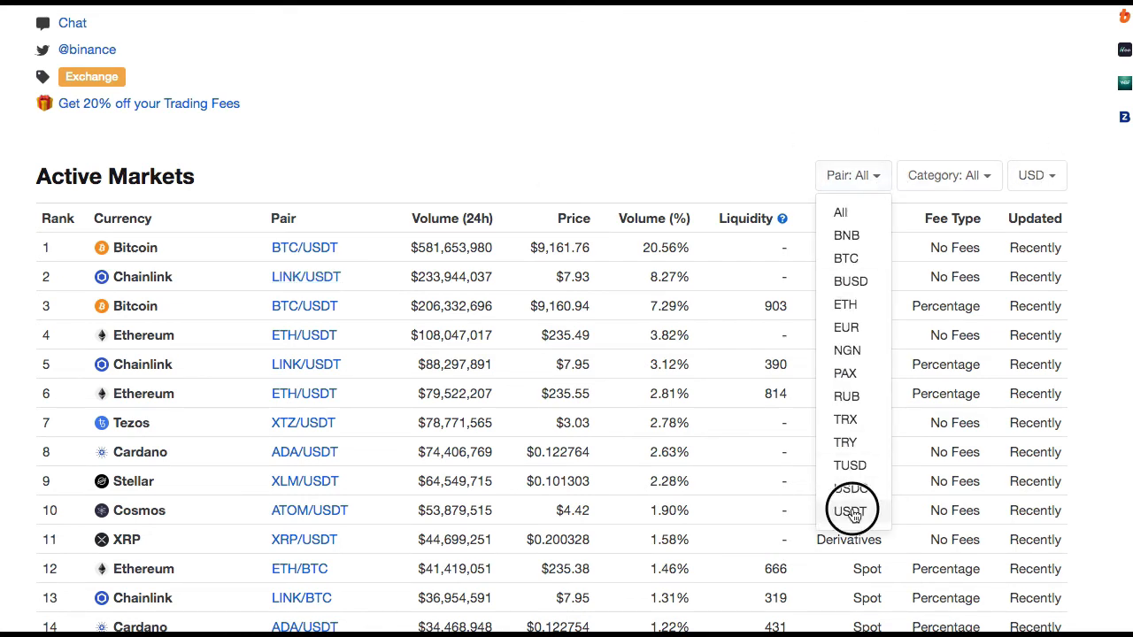
click(956, 178)
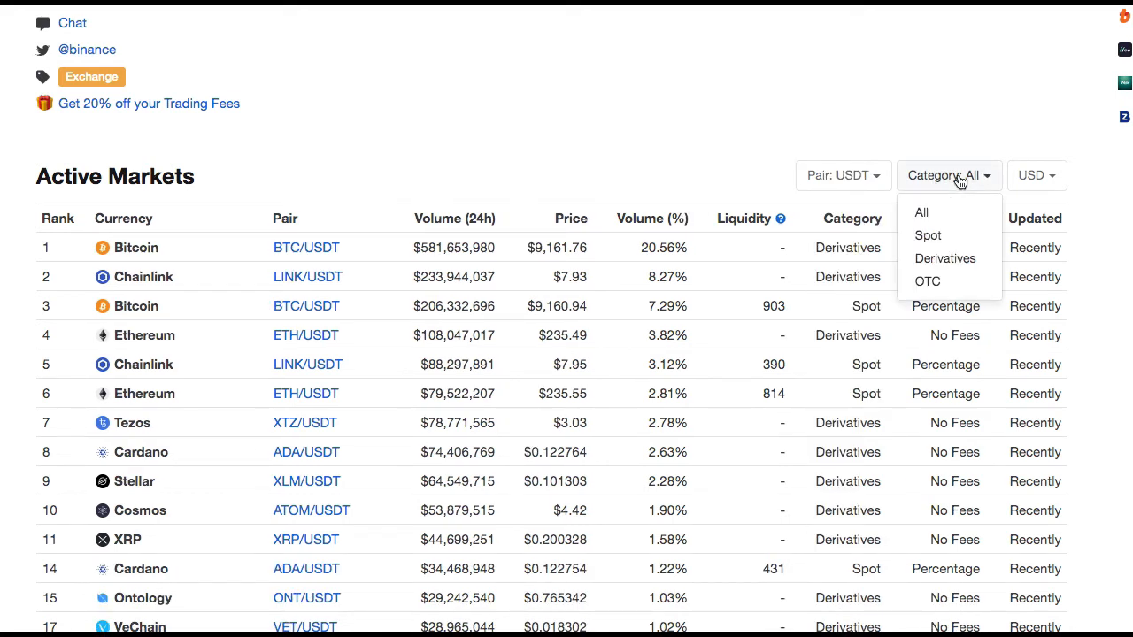
click(951, 238)
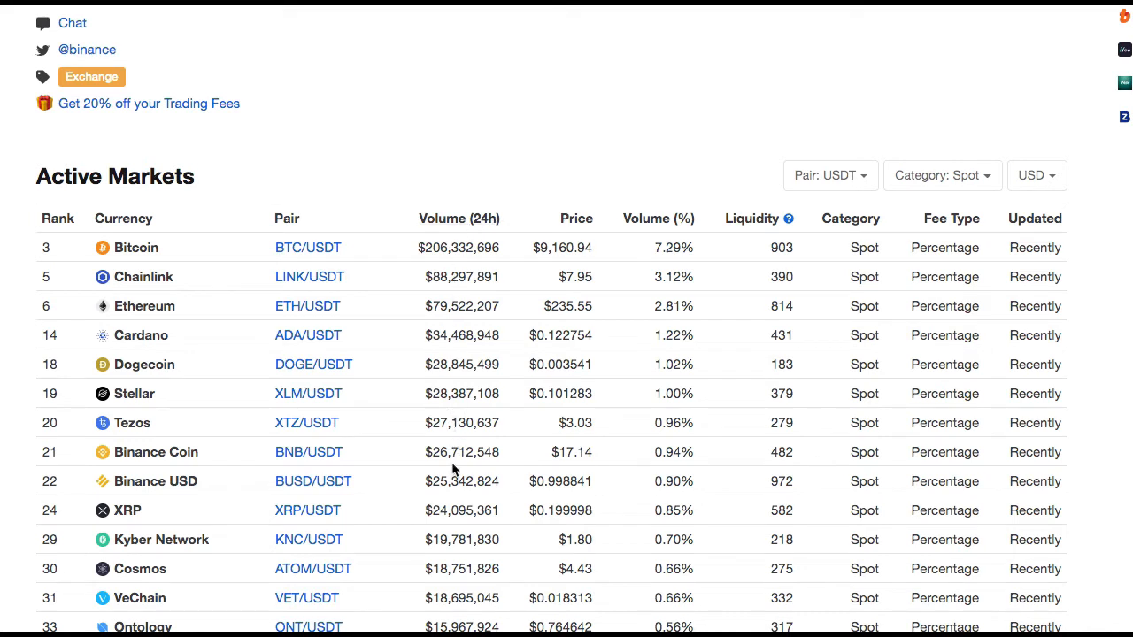
- Show the filtered market volumes and prices in BTC instead of USD
click(1059, 175)
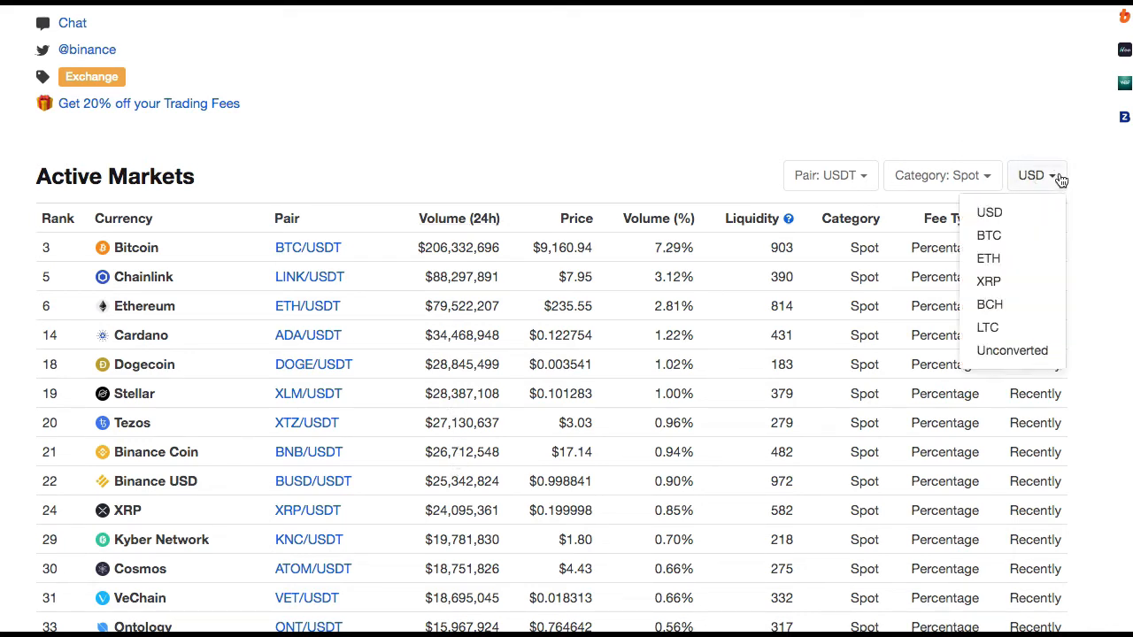
click(1014, 241)
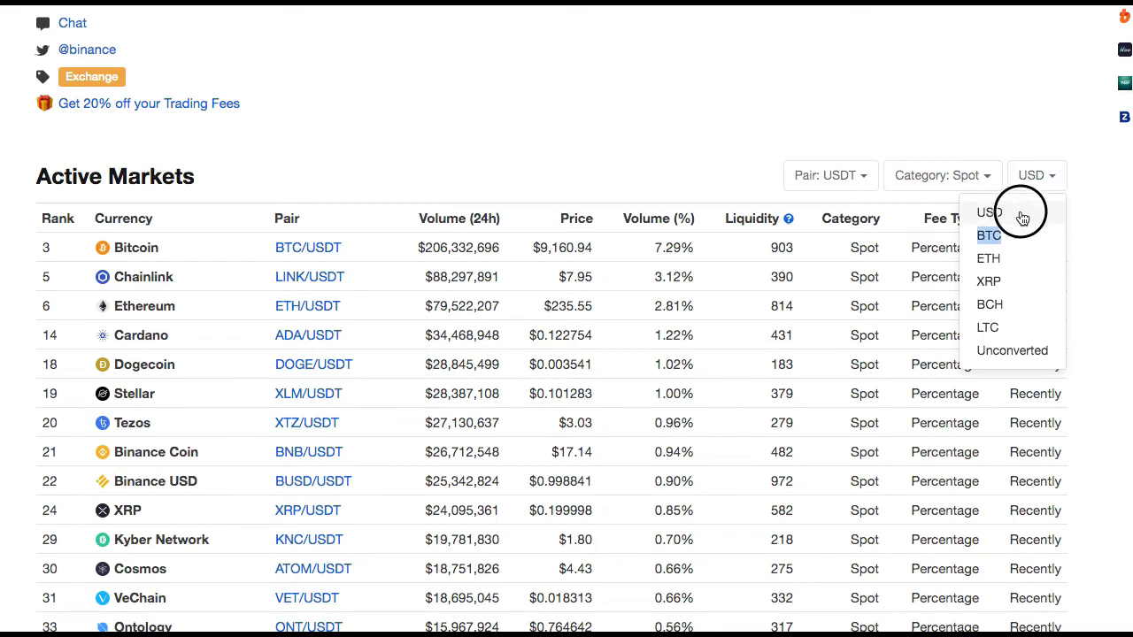
click(1044, 184)
click(1045, 177)
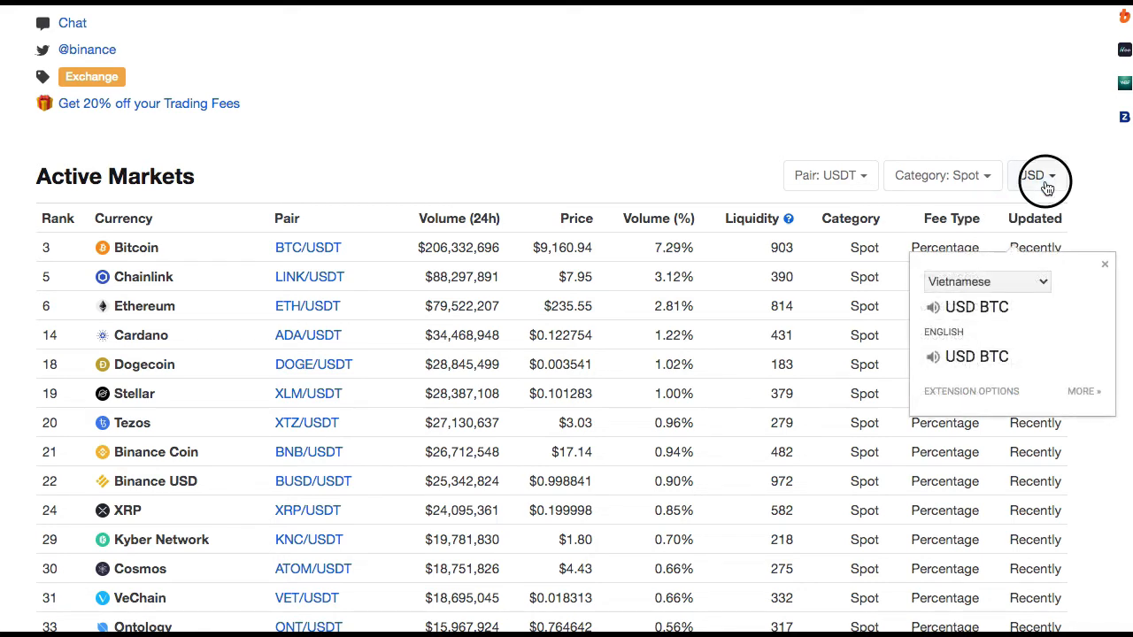
click(992, 241)
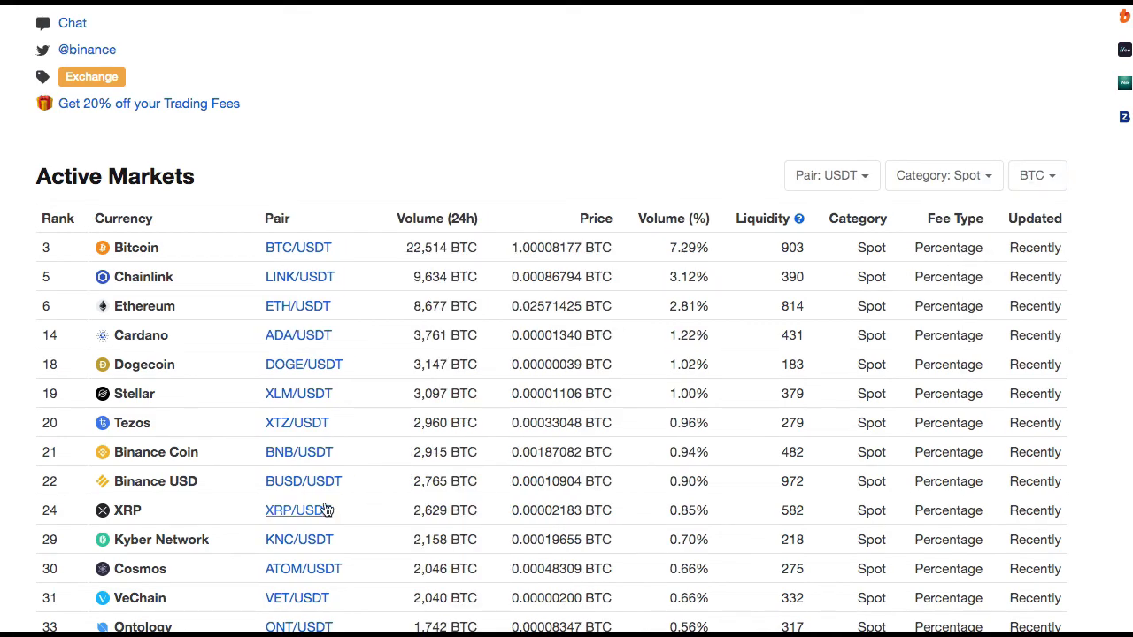
- Examine the 24-hour BTC volumes of Binance's USDT spot pairs, from the lowest-volume markets up to the highest
scroll(324, 510, down, 20)
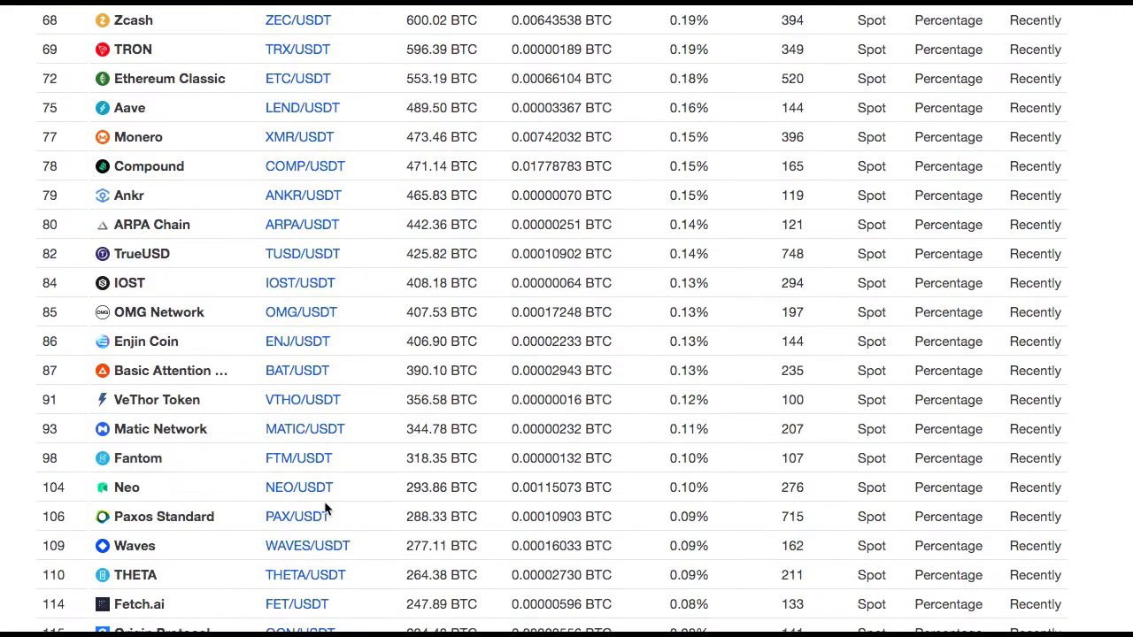
scroll(325, 506, up, 1)
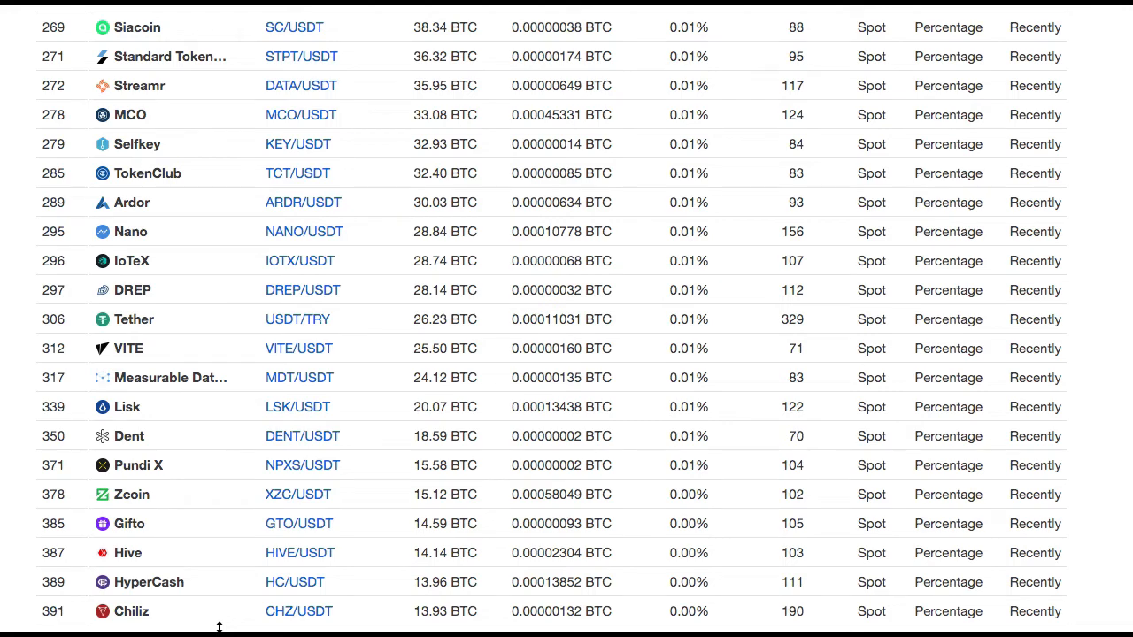
scroll(300, 443, up, 3)
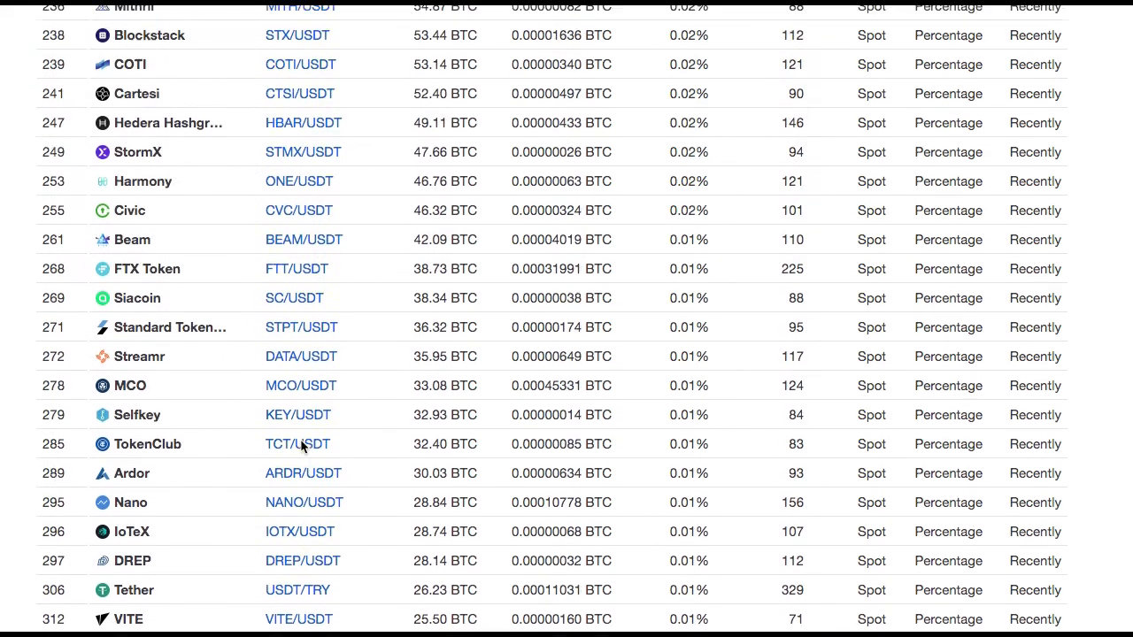
scroll(300, 439, up, 5)
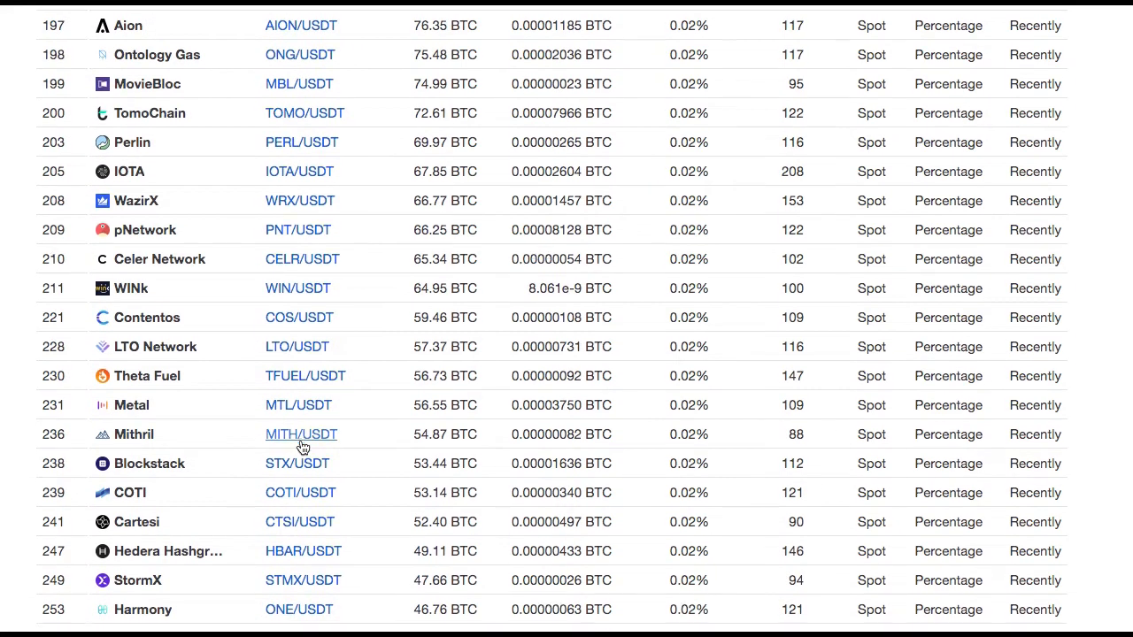
scroll(301, 443, down, 3)
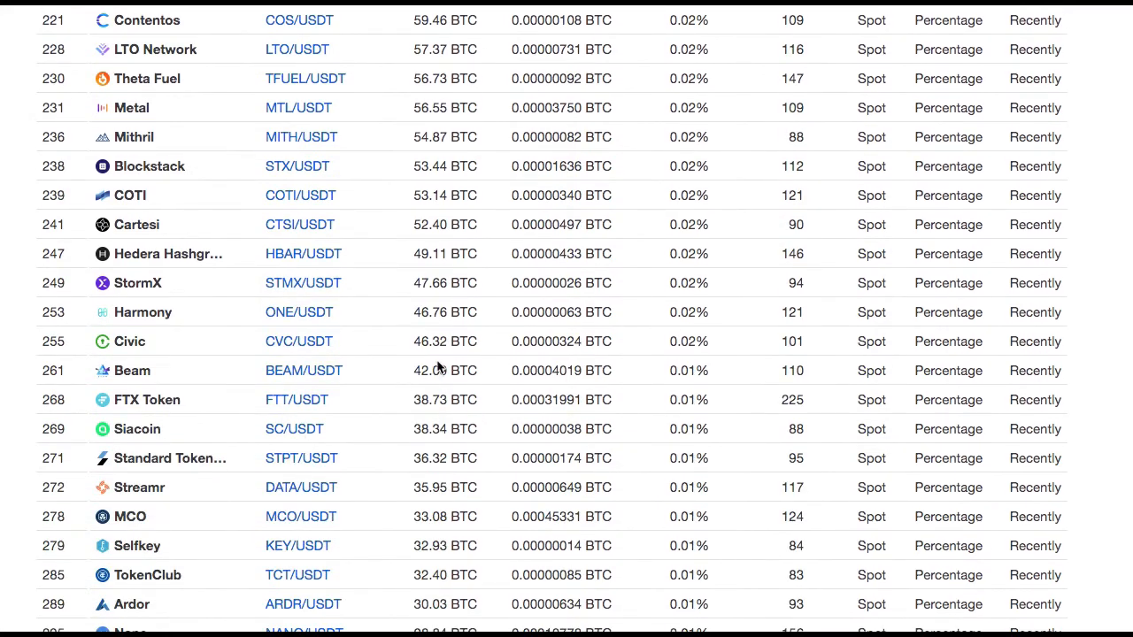
scroll(424, 258, up, 1)
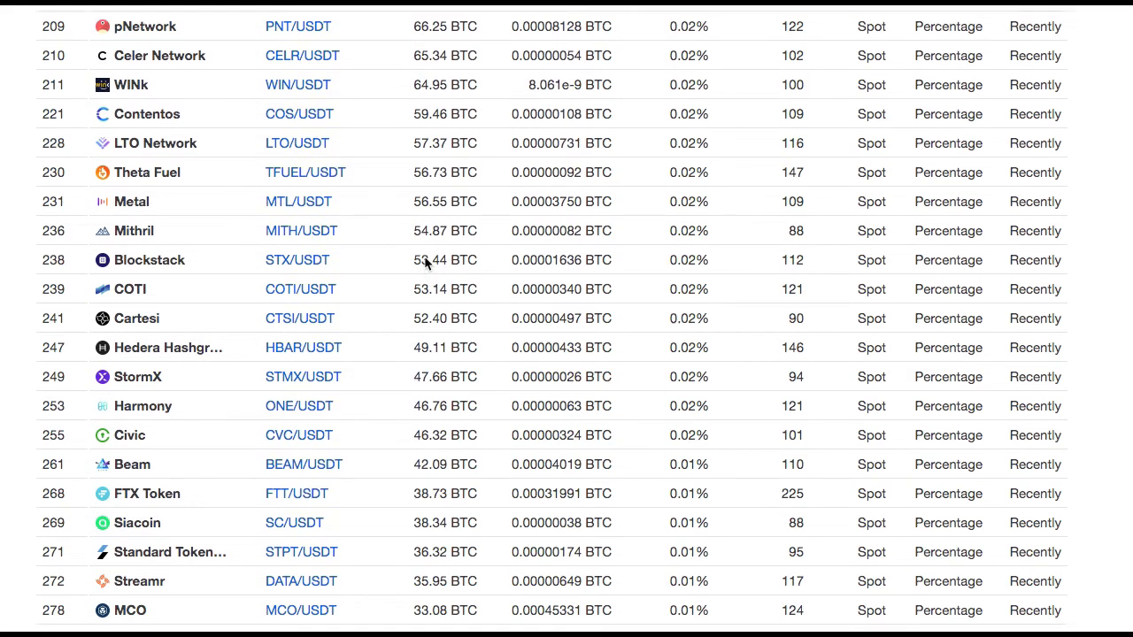
scroll(424, 259, up, 7)
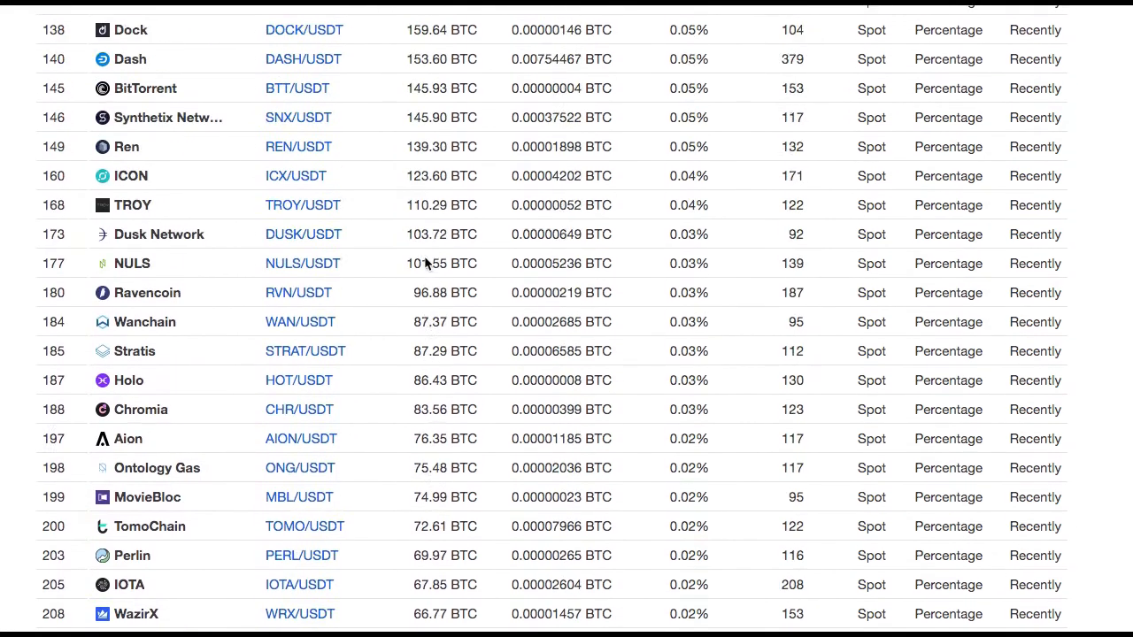
scroll(425, 260, up, 5)
scroll(424, 260, down, 2)
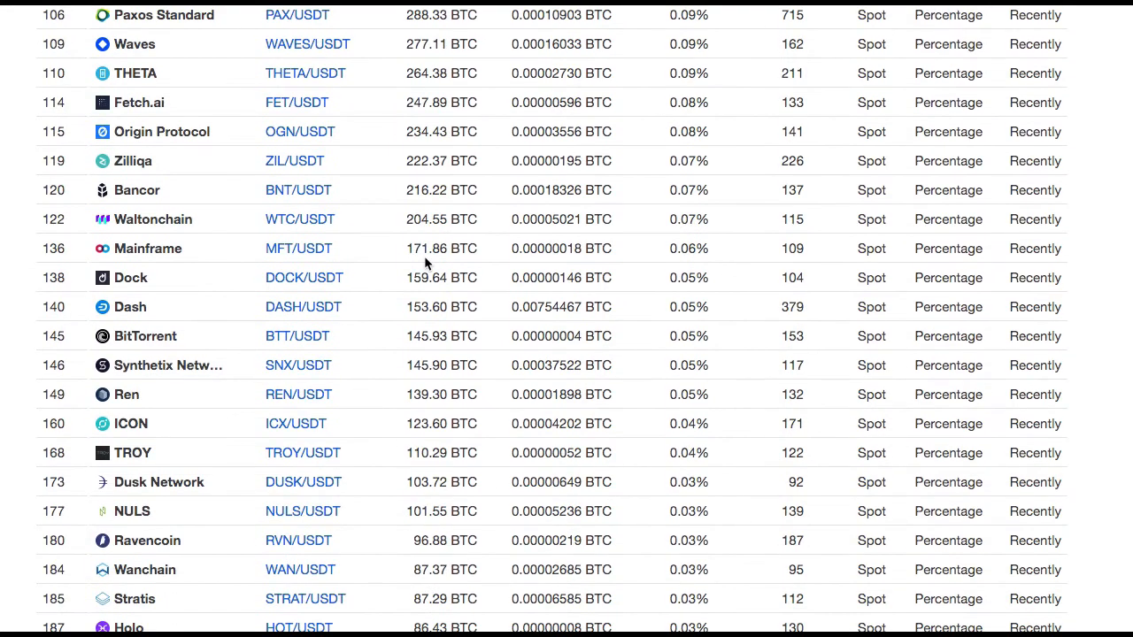
scroll(424, 256, up, 3)
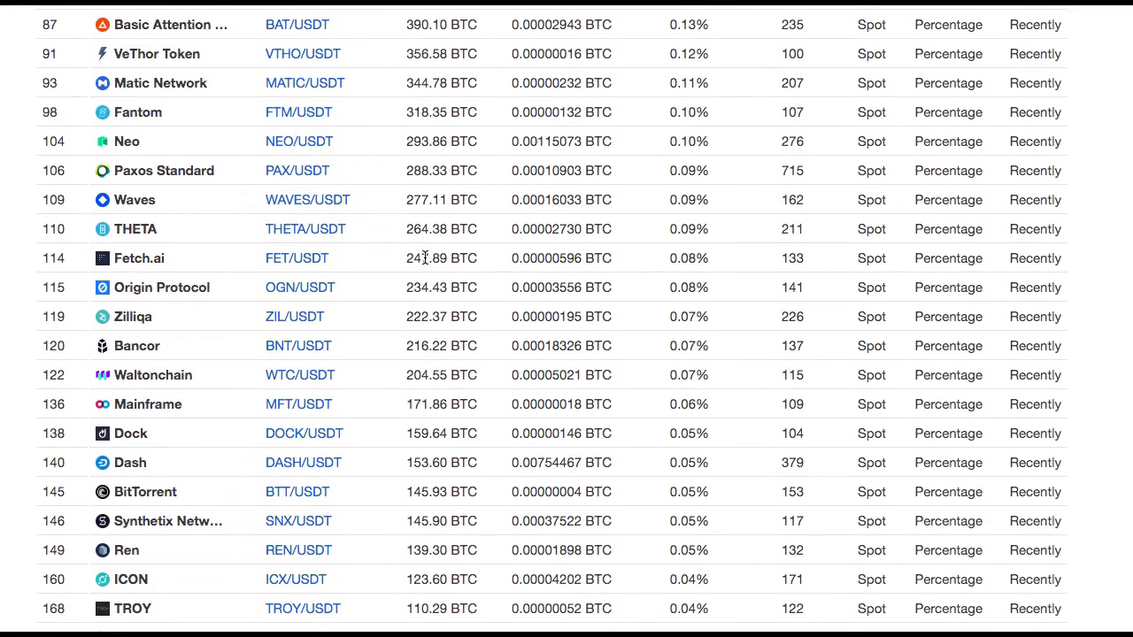
scroll(424, 256, up, 4)
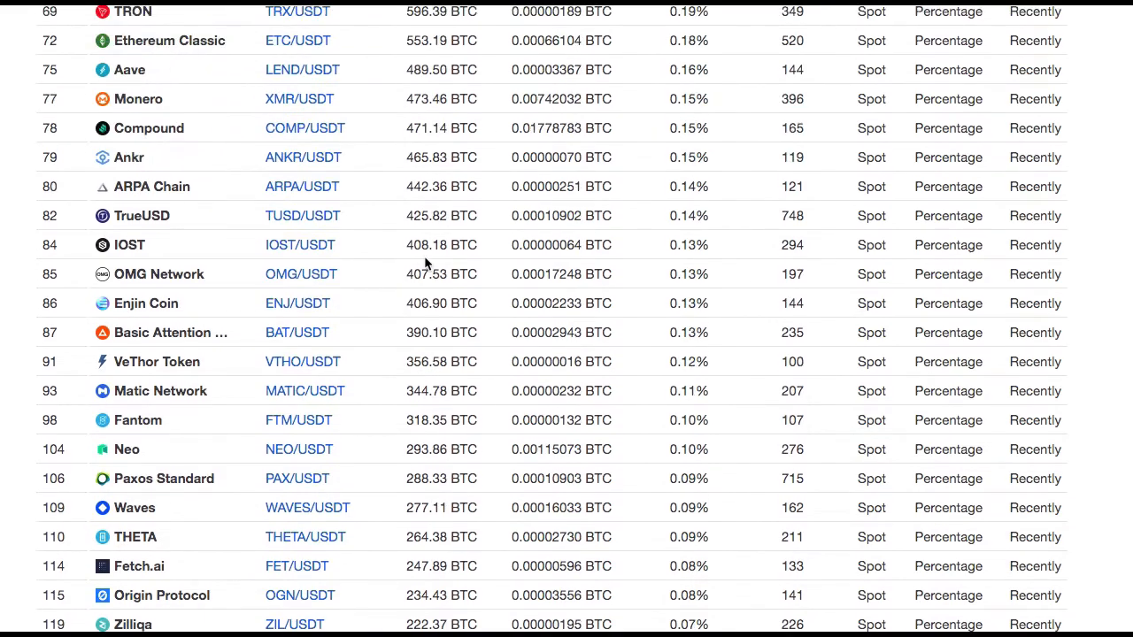
scroll(425, 257, up, 7)
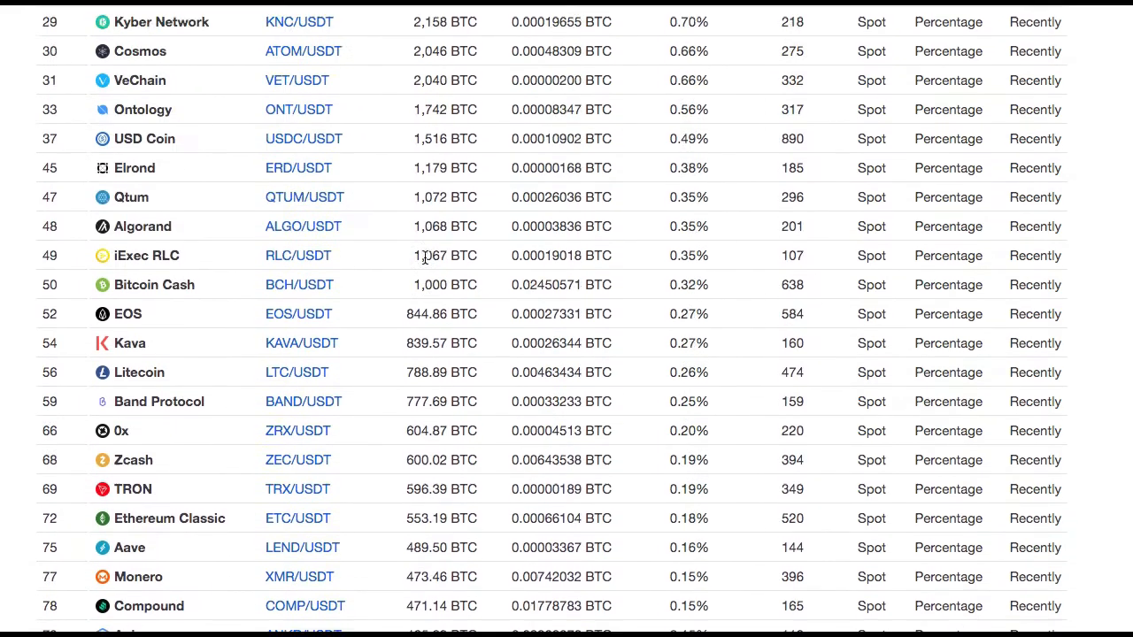
scroll(424, 256, up, 3)
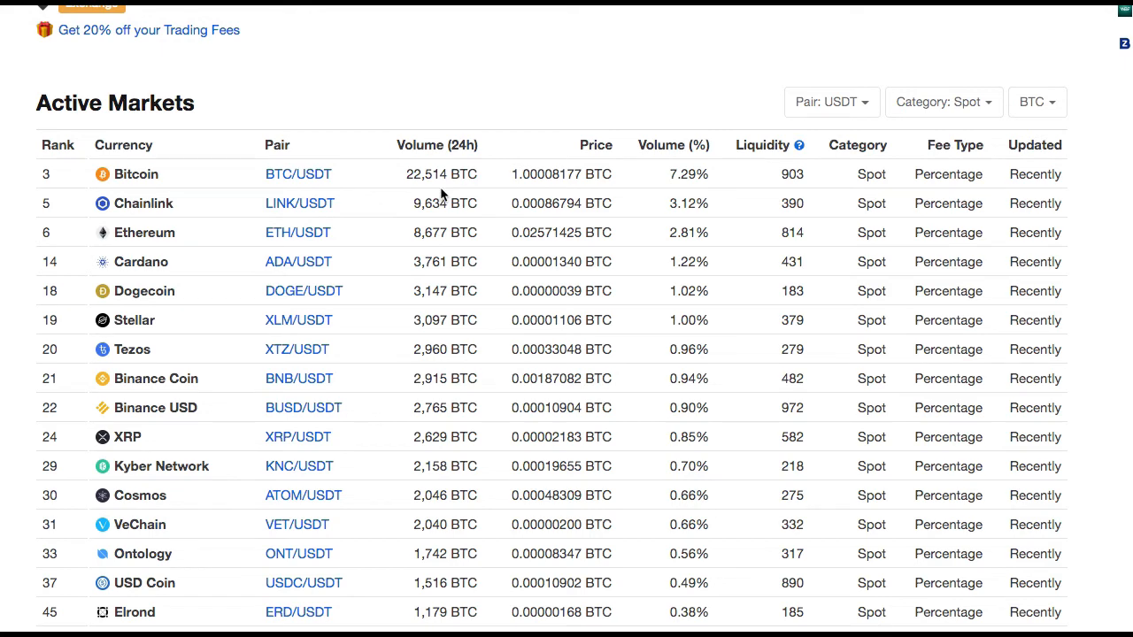
scroll(519, 252, down, 5)
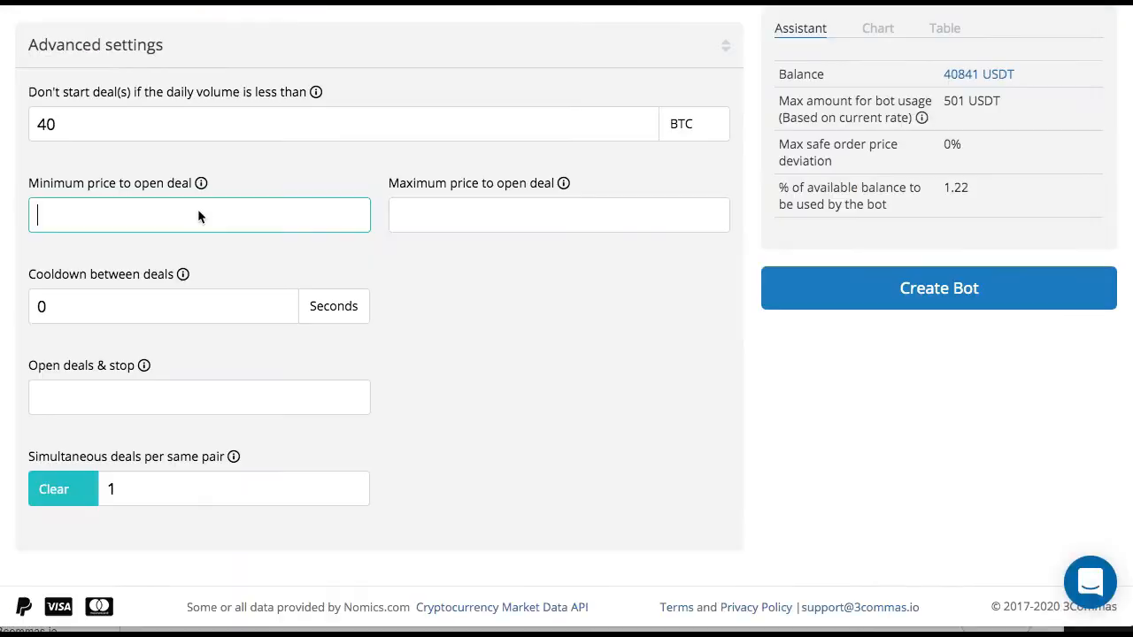
- Back in the 3Commas bot form, try a cooldown between deals of 60 seconds and clear the value
mouse_move(201, 186)
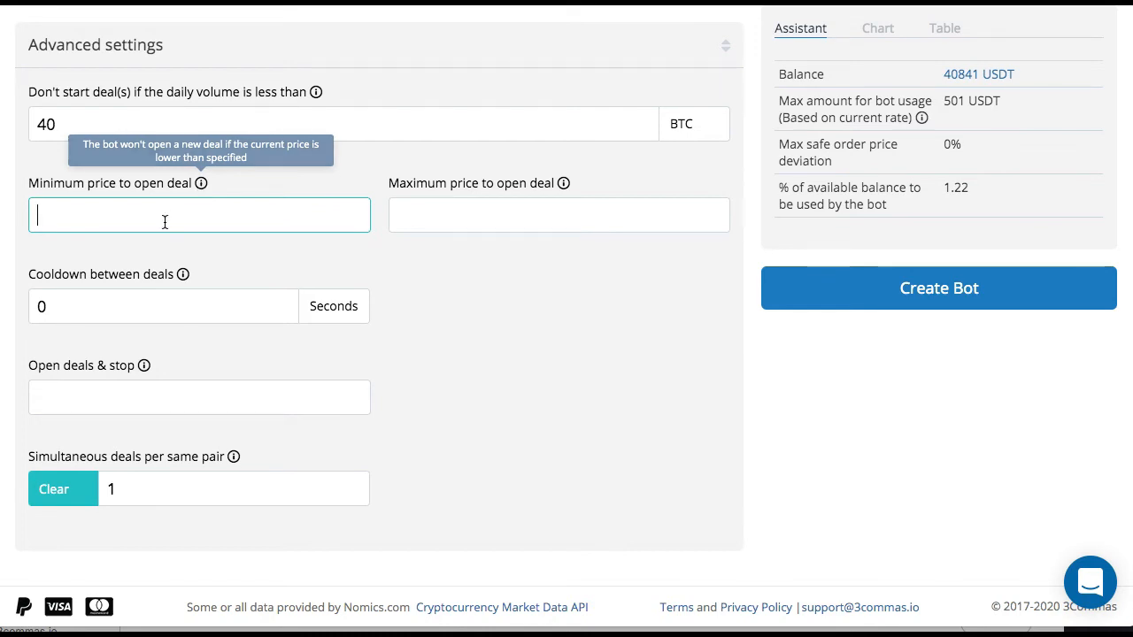
click(158, 300)
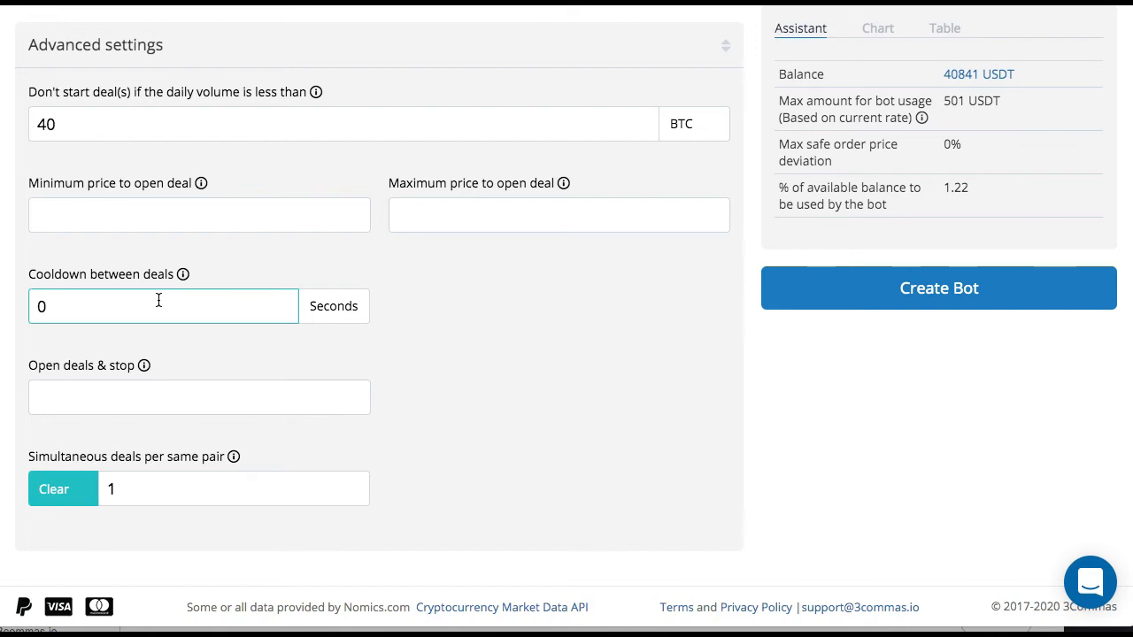
double_click(158, 300)
text(60)
mouse_move(183, 277)
drag(116, 306, 12, 306)
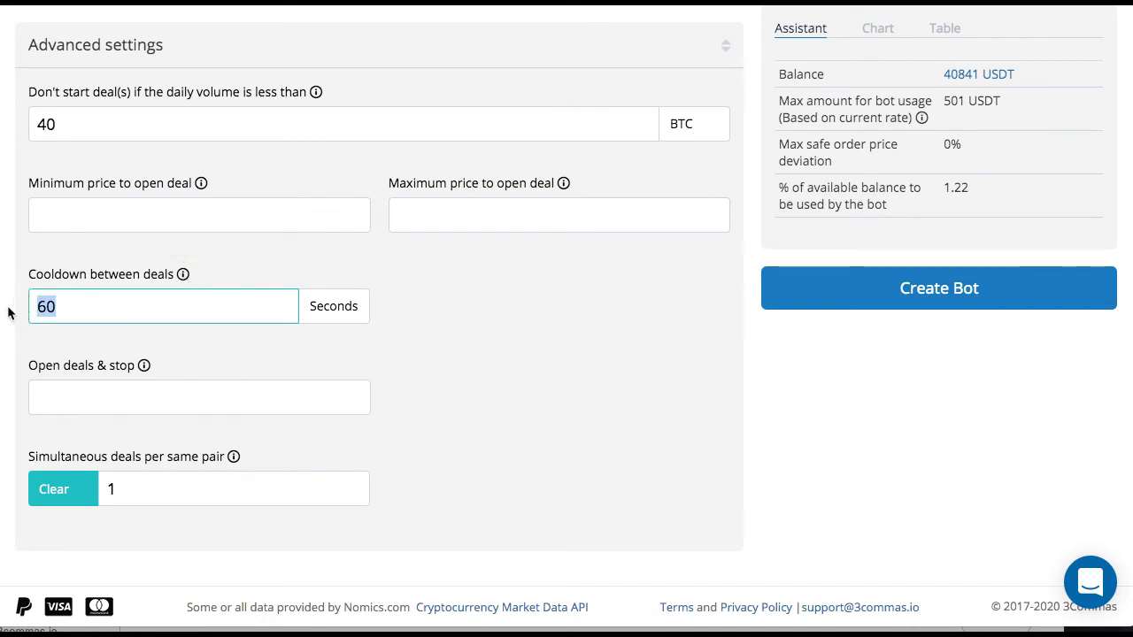
key(BackSpace)
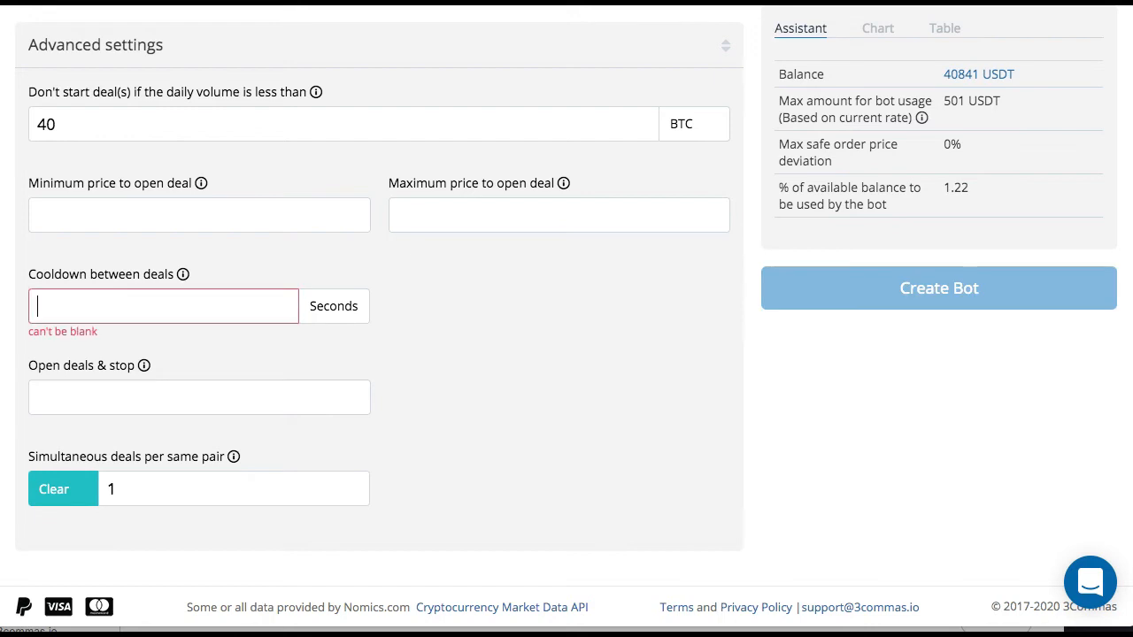
- Try an open deals & stop value of 12 and clear it
mouse_move(144, 368)
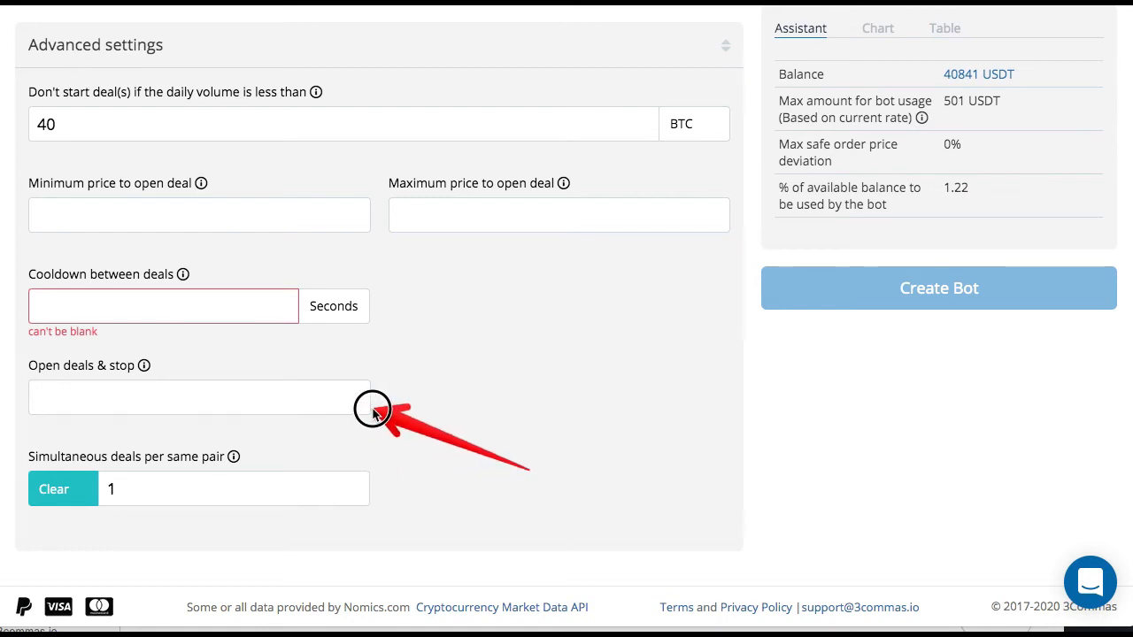
click(218, 399)
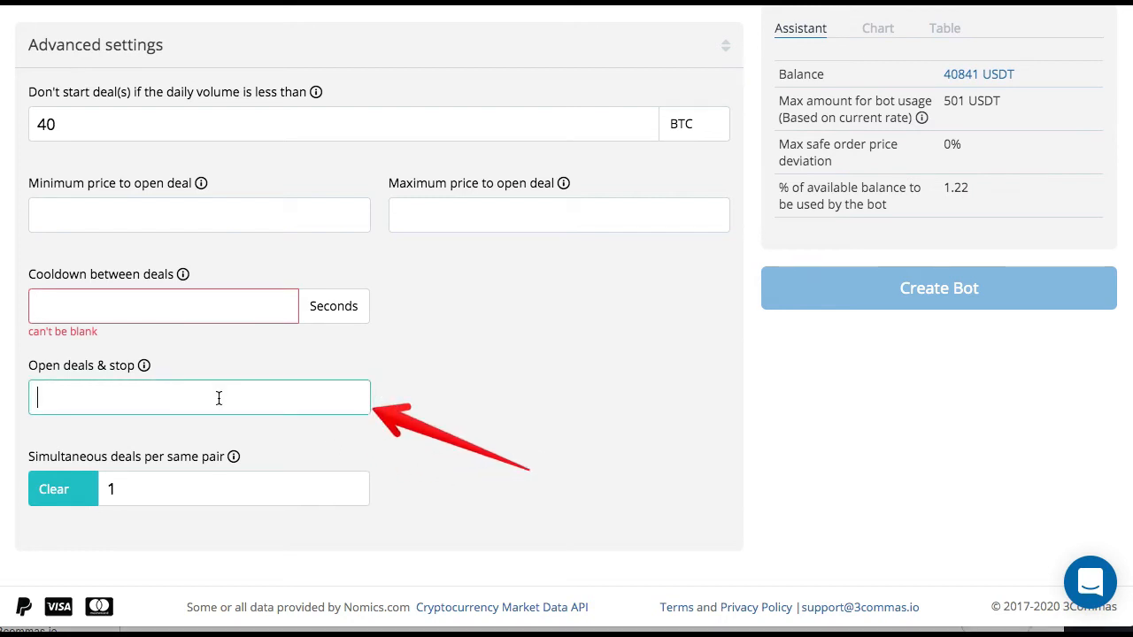
text(12)
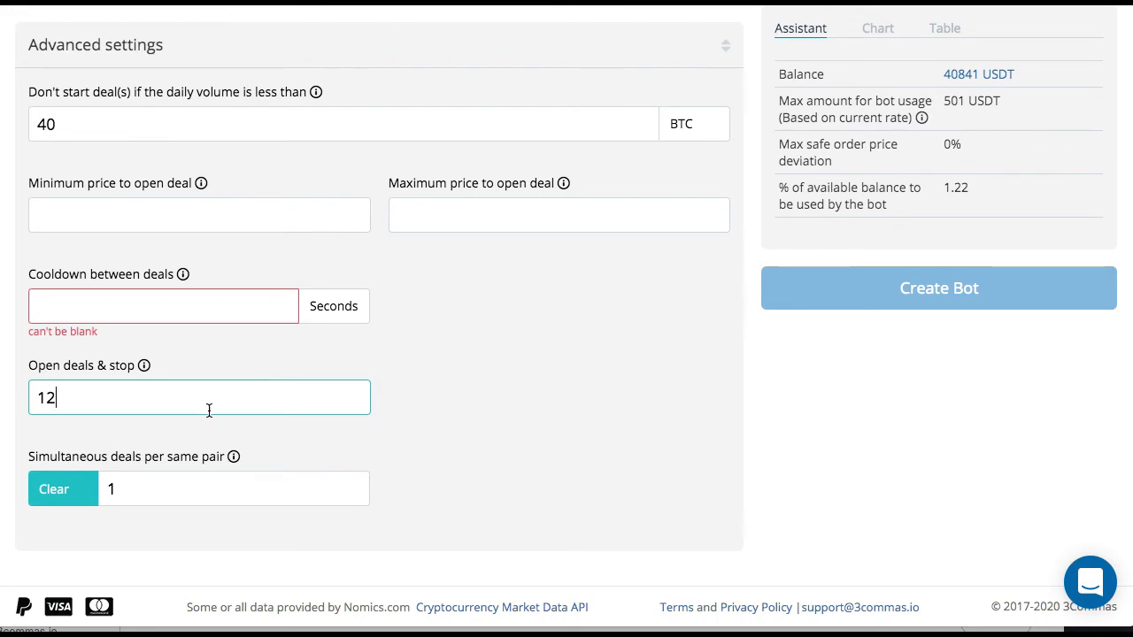
drag(184, 404, 20, 401)
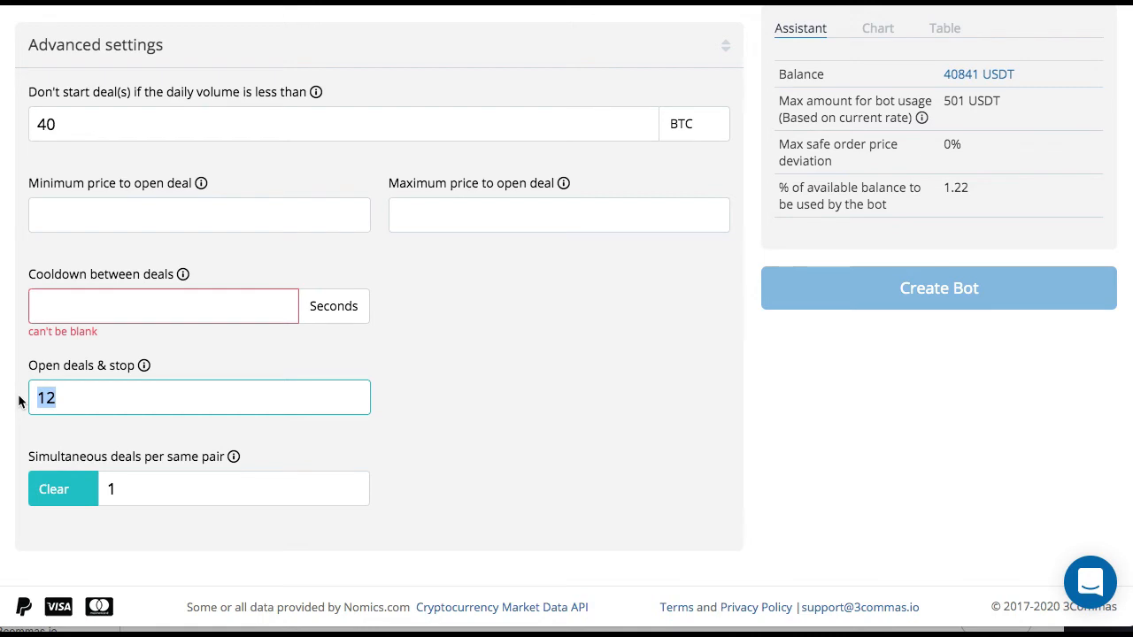
key(BackSpace)
- Set the cooldown between deals to 0 seconds
click(139, 486)
double_click(104, 490)
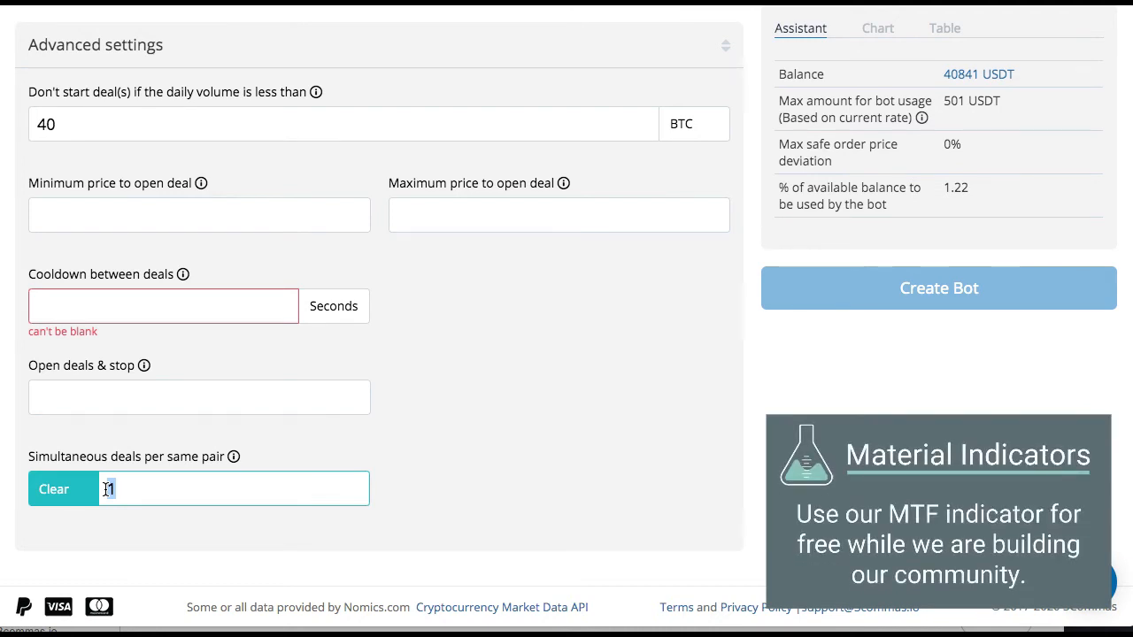
click(46, 304)
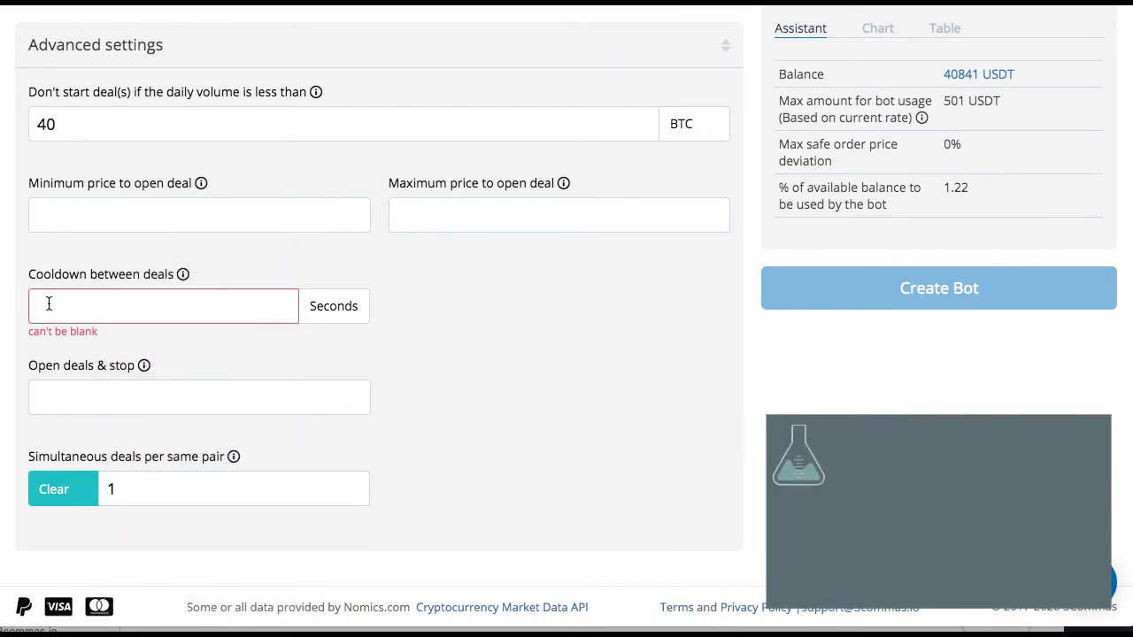
text(0)
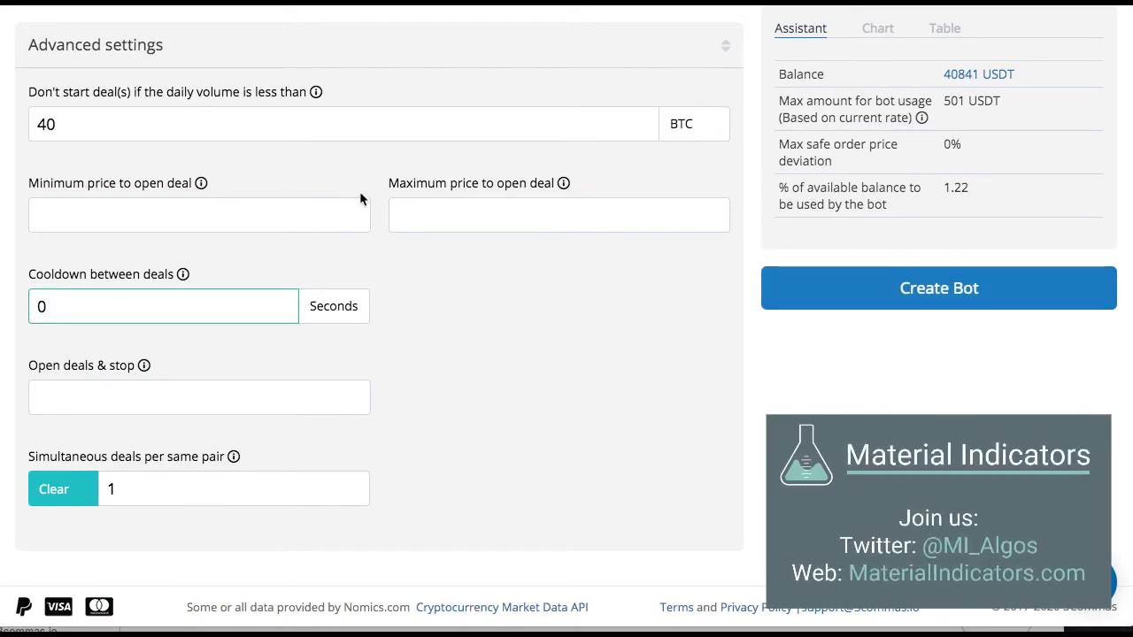
scroll(360, 198, up, 20)
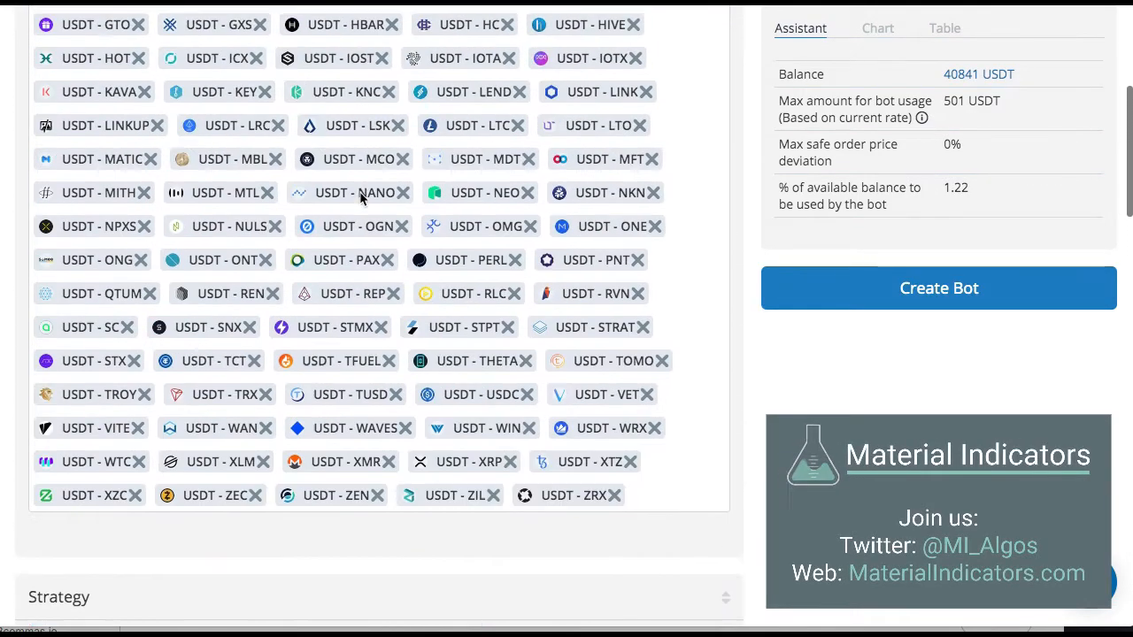
scroll(361, 198, up, 10)
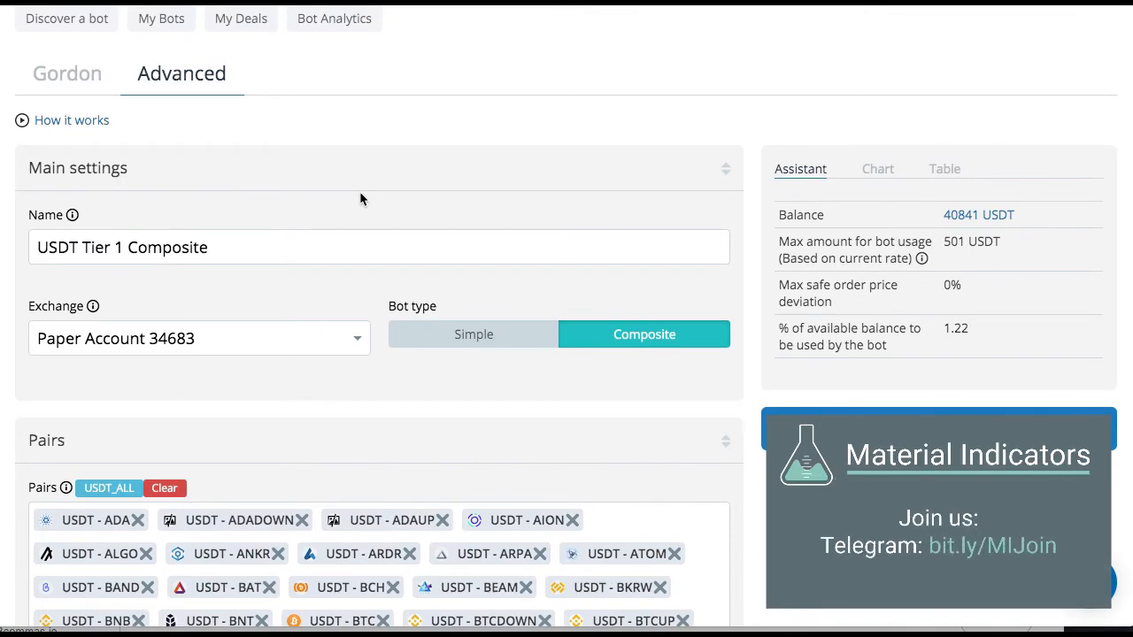
- Review the bot's settings down to the safety orders, create the USDT Tier 1 Composite bot and start it
scroll(359, 191, down, 6)
scroll(360, 198, down, 14)
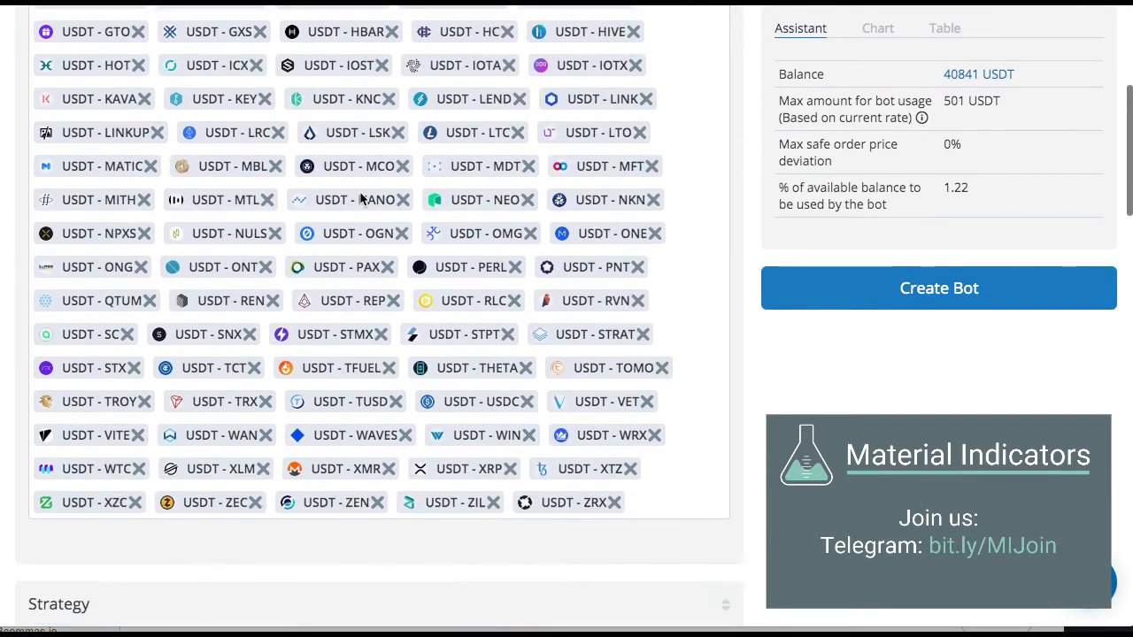
scroll(360, 198, down, 7)
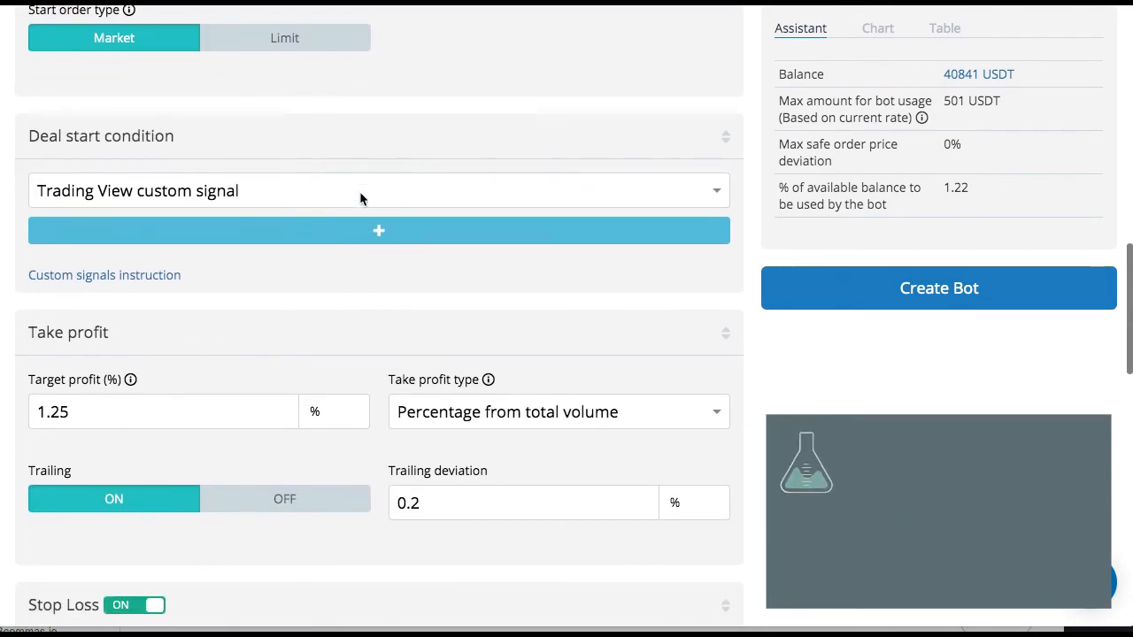
scroll(360, 198, down, 1)
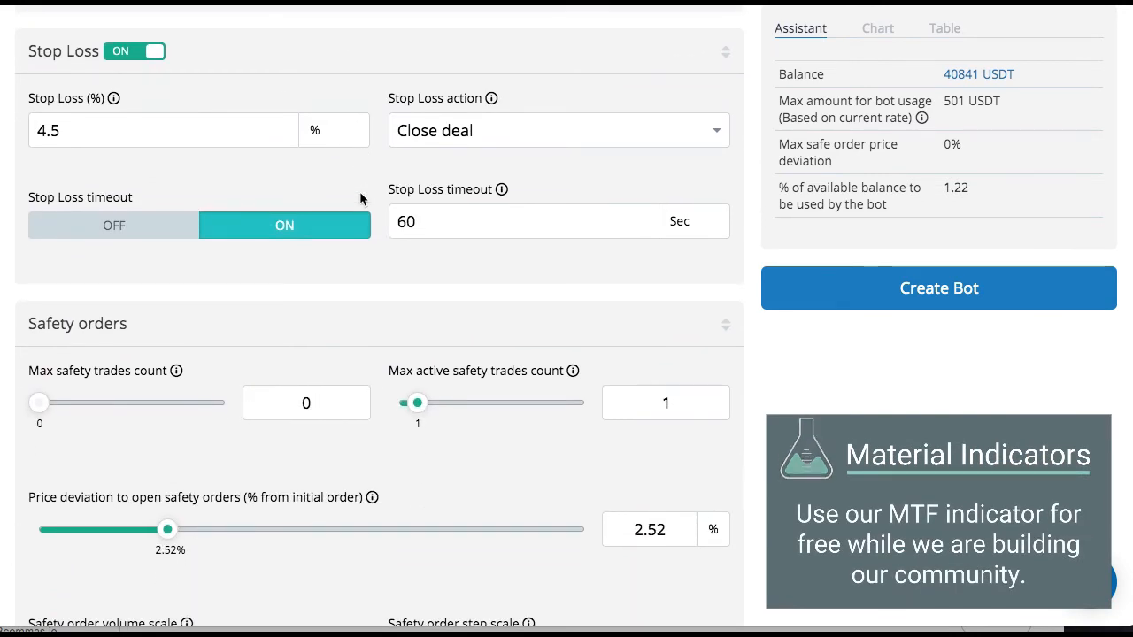
scroll(360, 199, down, 4)
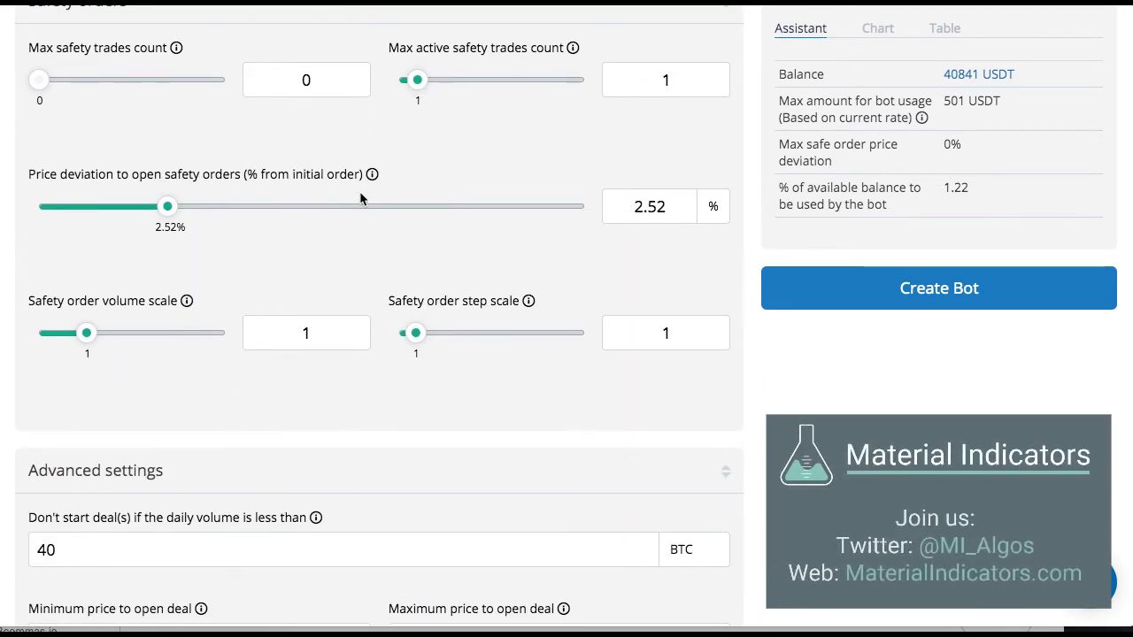
scroll(360, 198, up, 11)
scroll(359, 191, up, 8)
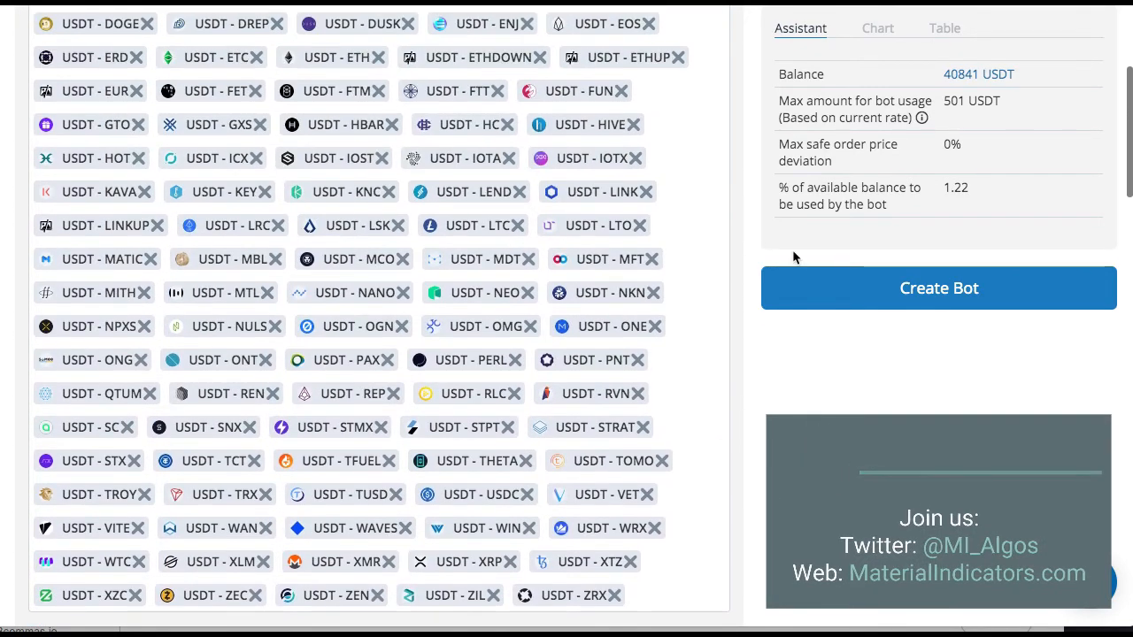
click(898, 286)
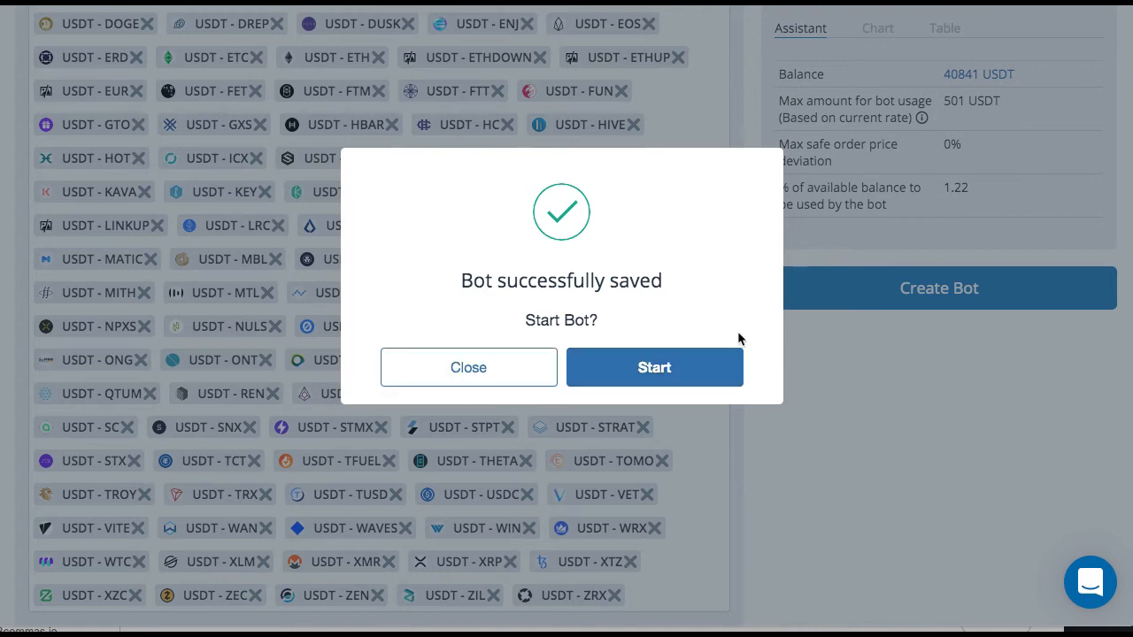
click(663, 369)
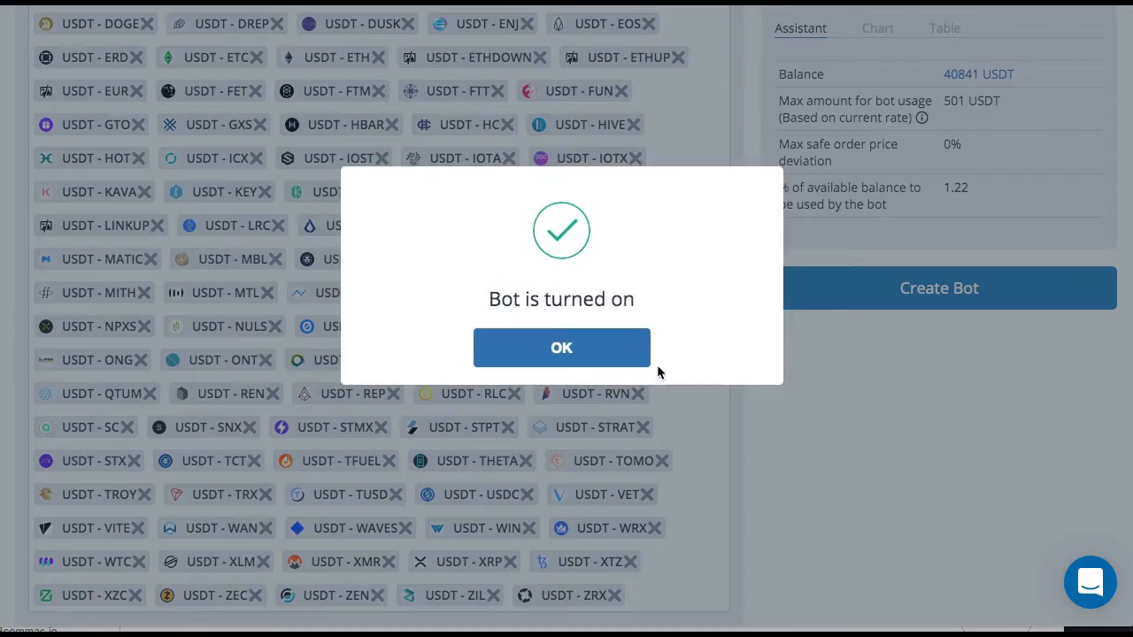
click(525, 358)
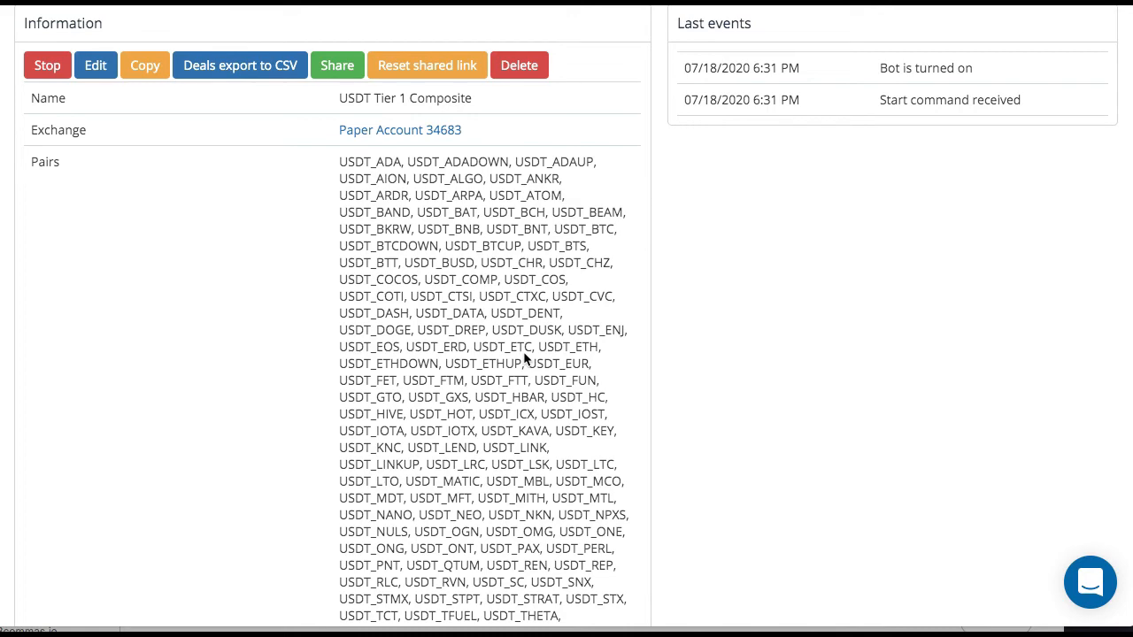
- Check the new bot's information and copy its message for the deal start signal
scroll(523, 358, down, 8)
scroll(524, 359, up, 1)
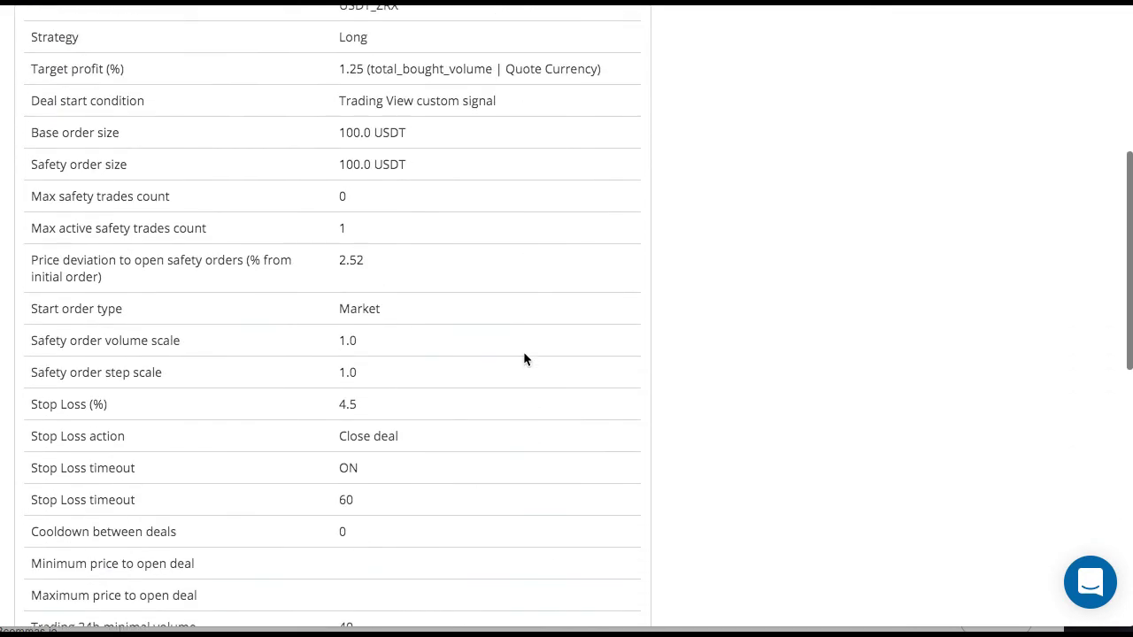
scroll(524, 359, up, 1)
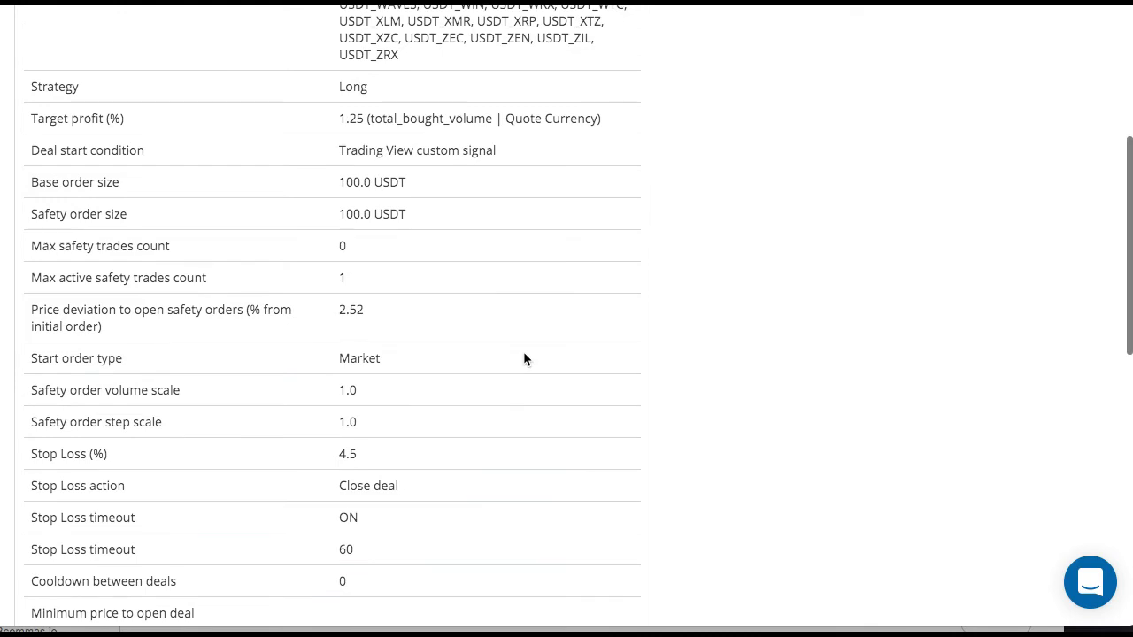
scroll(523, 359, down, 5)
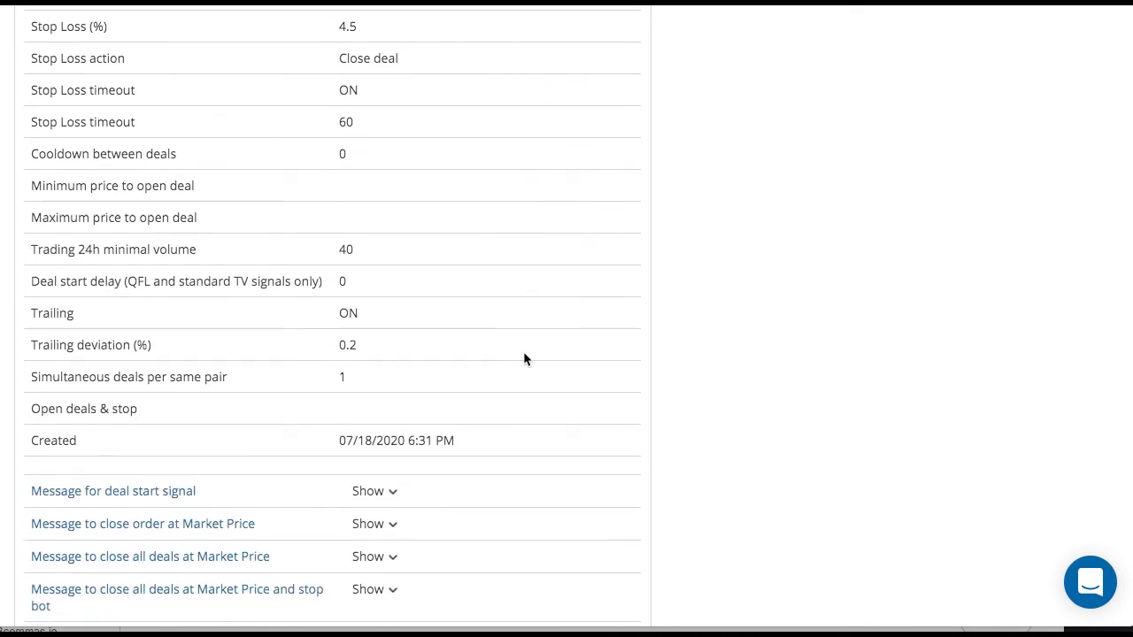
scroll(524, 359, down, 5)
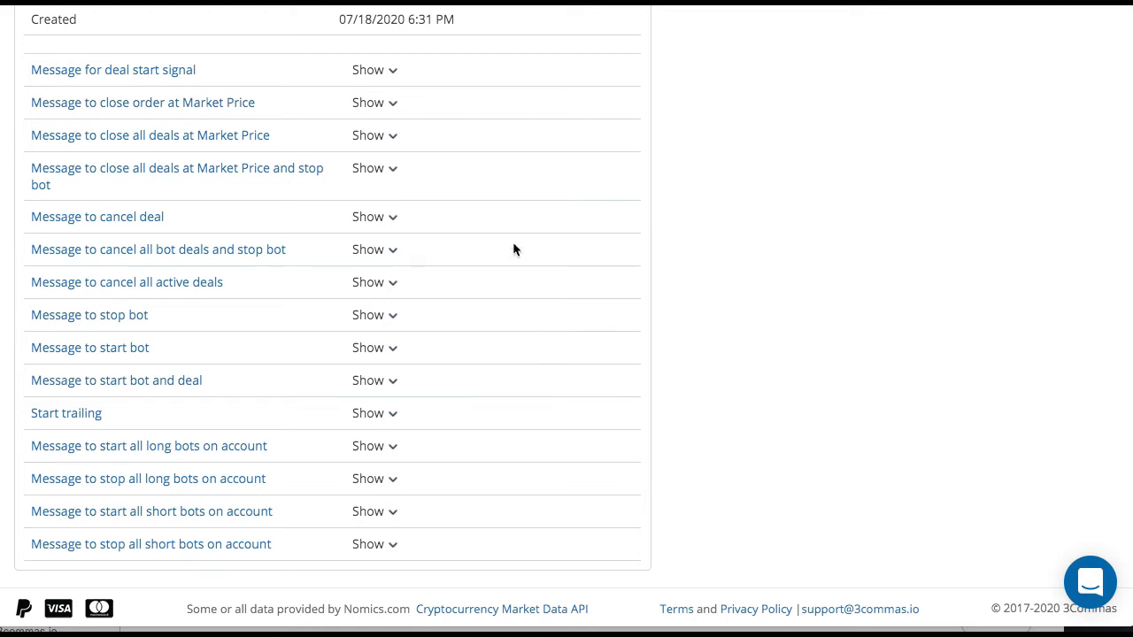
scroll(511, 225, up, 4)
scroll(510, 223, down, 4)
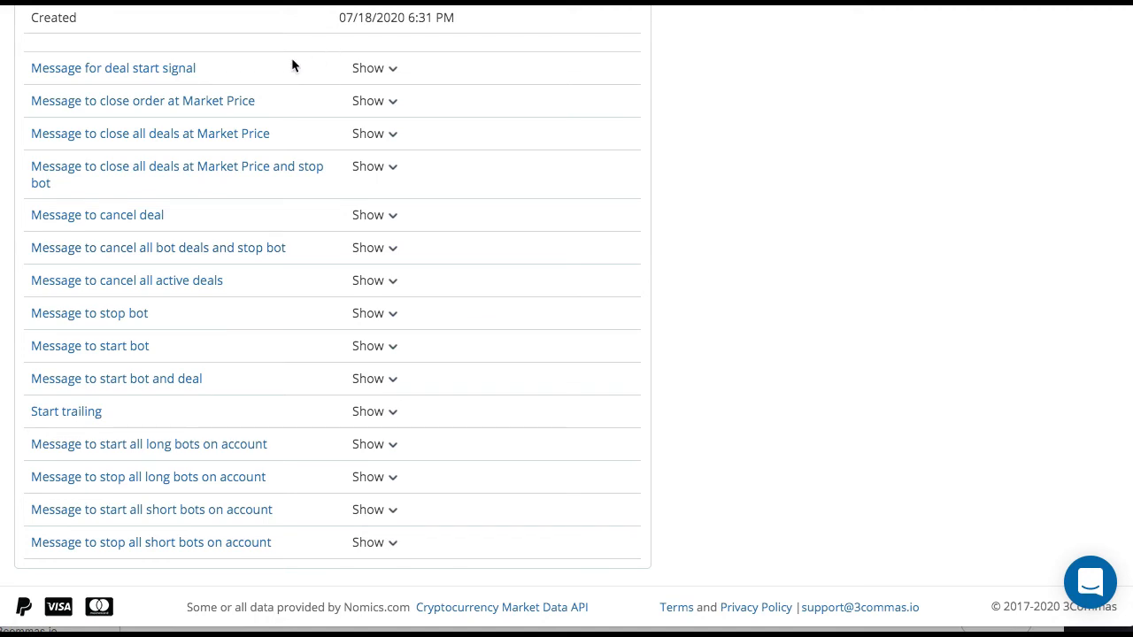
click(390, 68)
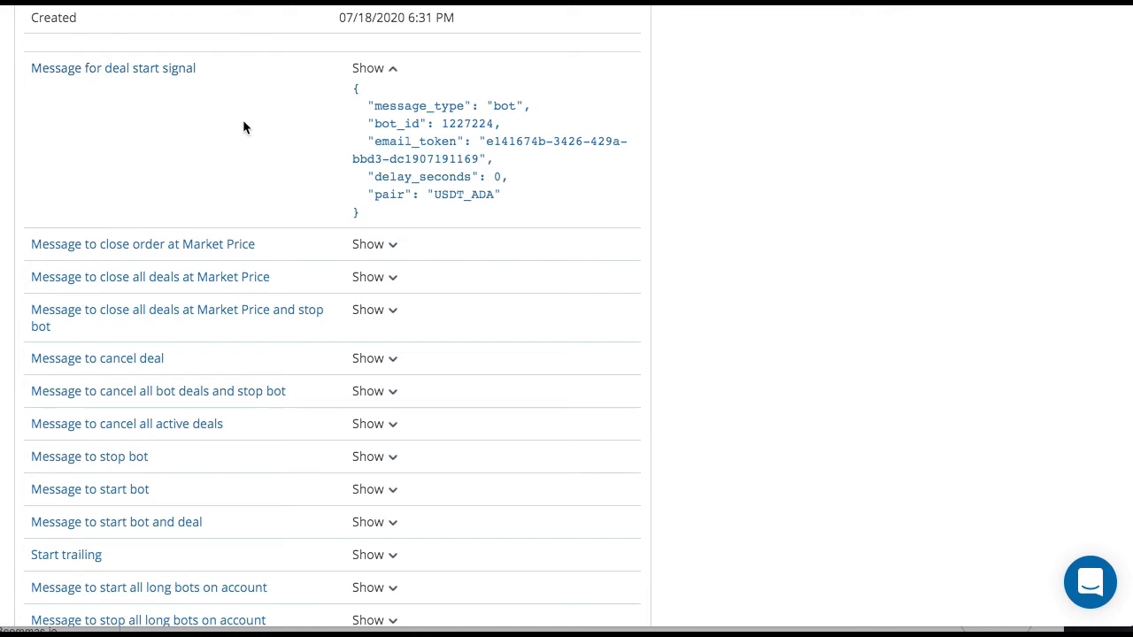
click(406, 220)
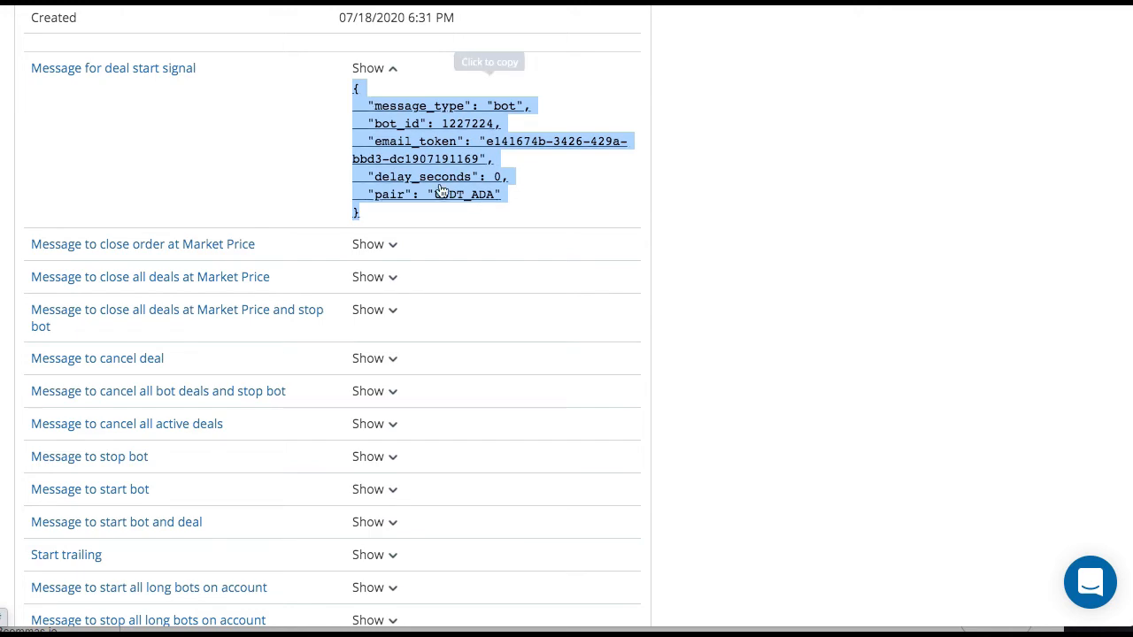
- Examine the bot's pair list against the deal start message and look over the remaining alert messages
scroll(470, 204, up, 10)
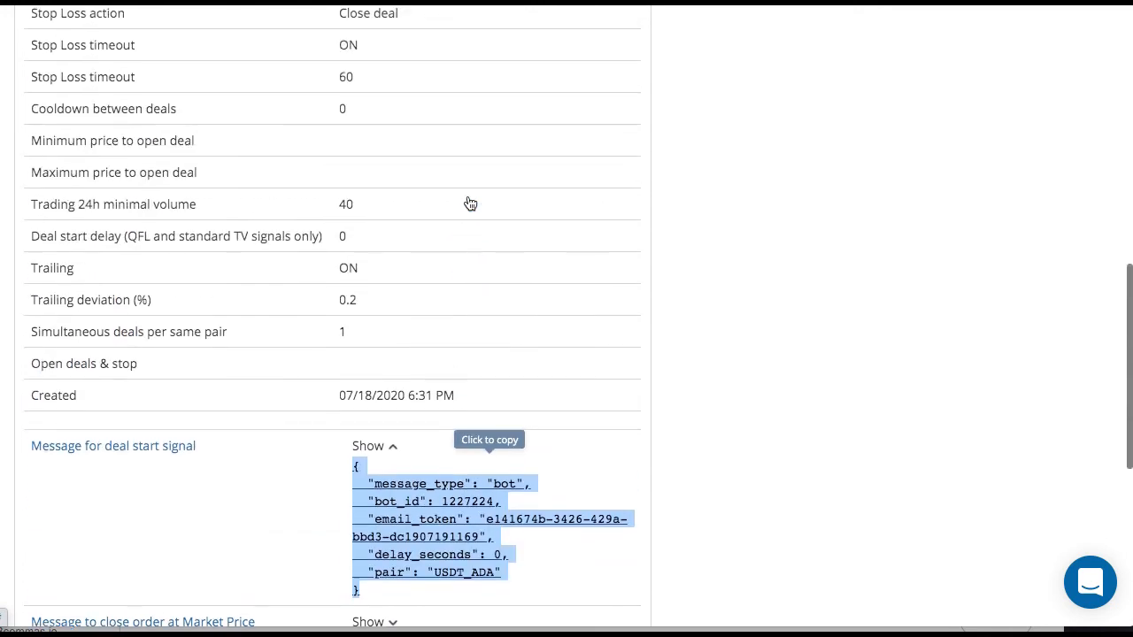
scroll(468, 196, down, 3)
scroll(468, 197, up, 1)
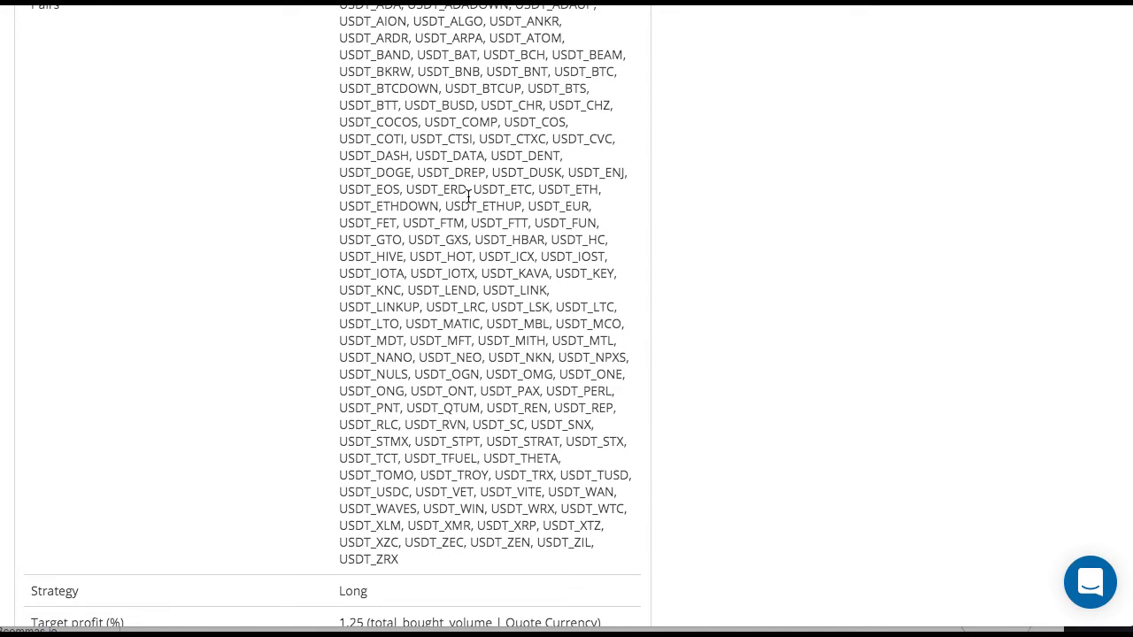
scroll(468, 197, down, 15)
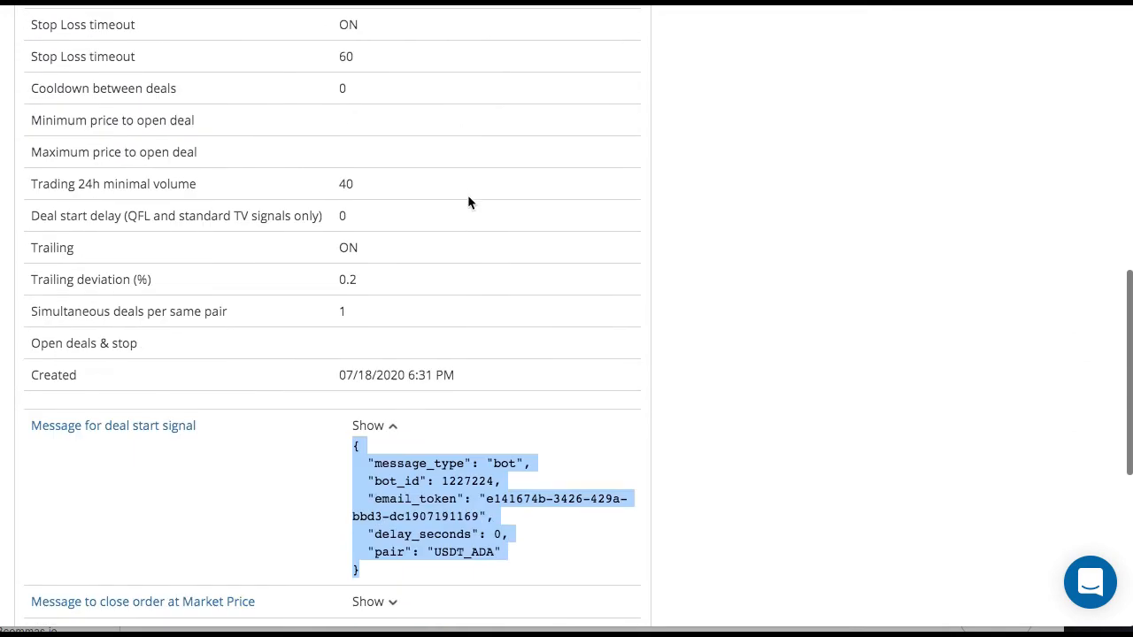
scroll(469, 203, down, 8)
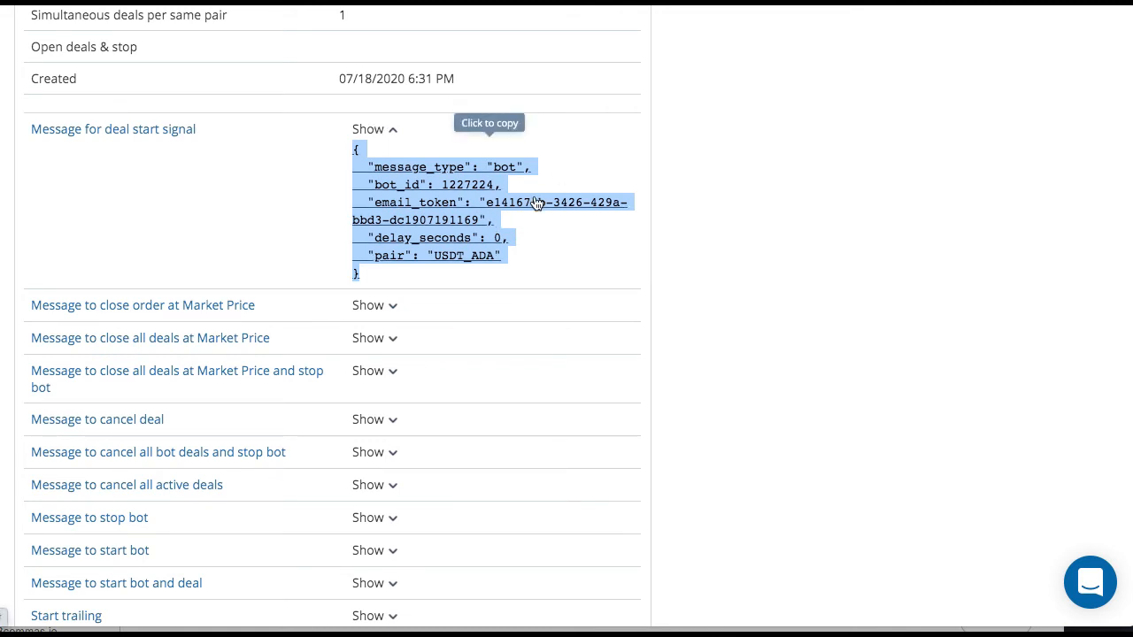
scroll(536, 203, down, 5)
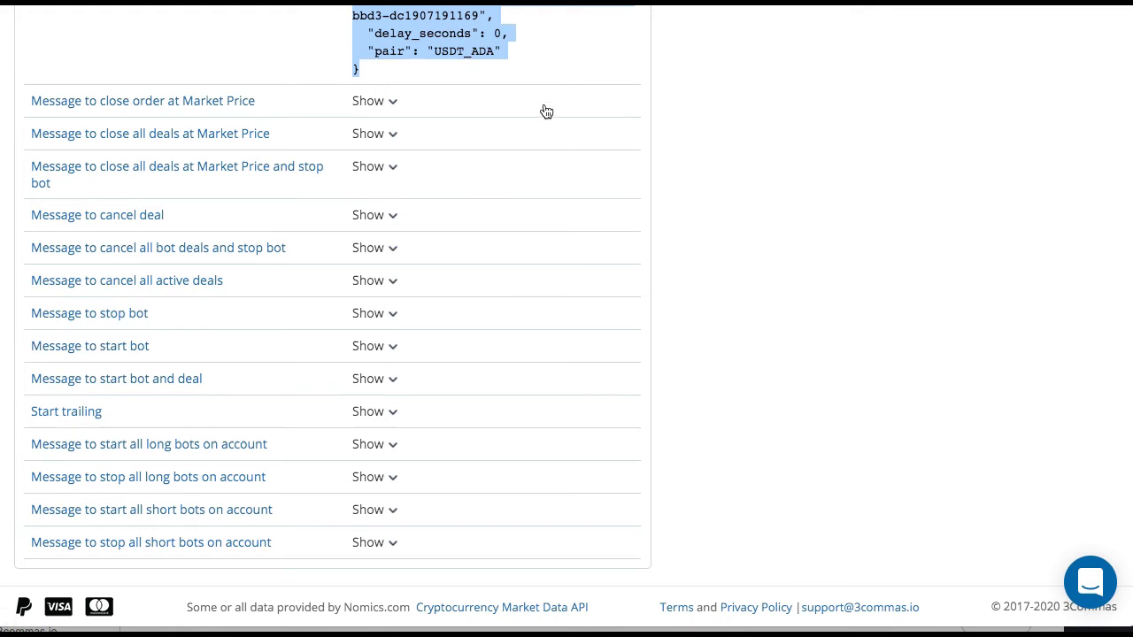
scroll(546, 108, up, 3)
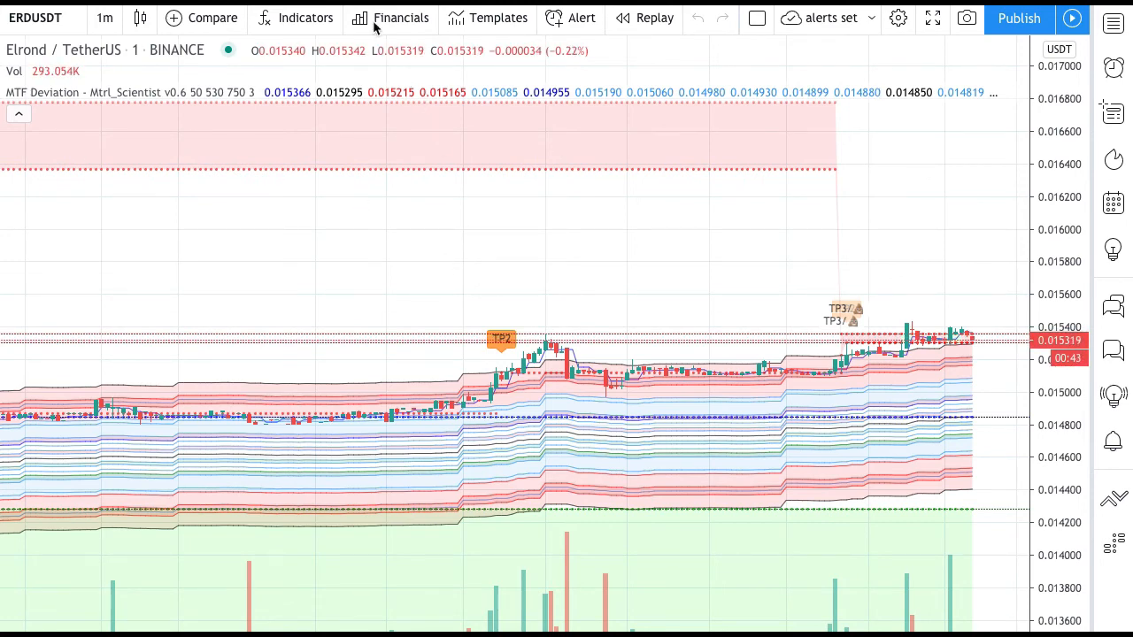
- In TradingView, add the invite-only MTF Deviation (on-chart) indicator to the ERDUSDT chart and remove that added copy again
click(276, 21)
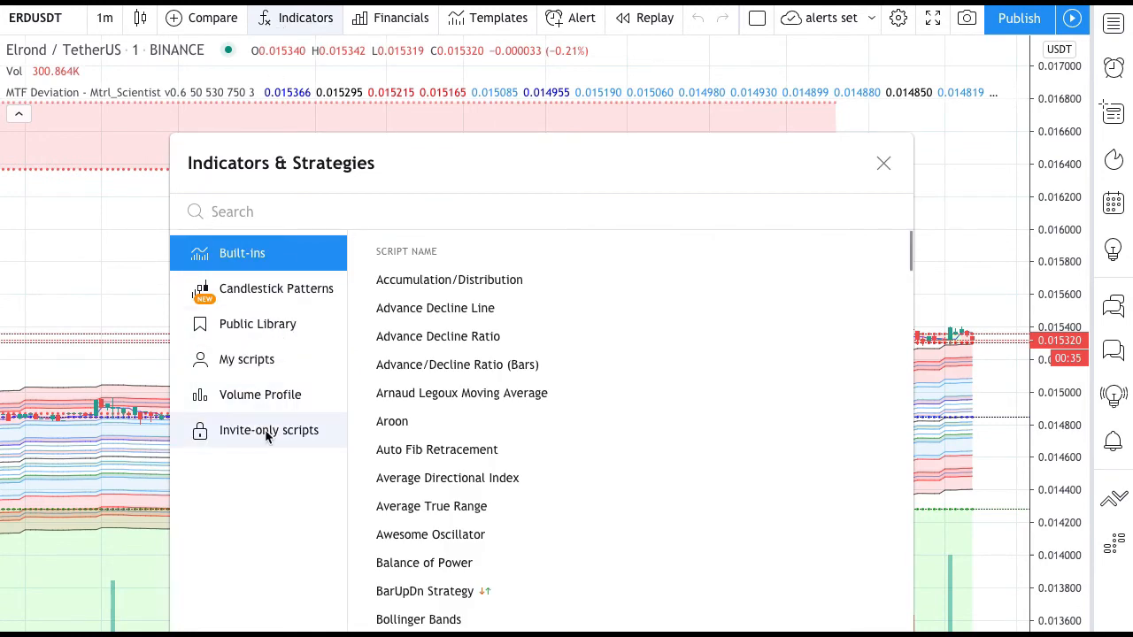
click(266, 431)
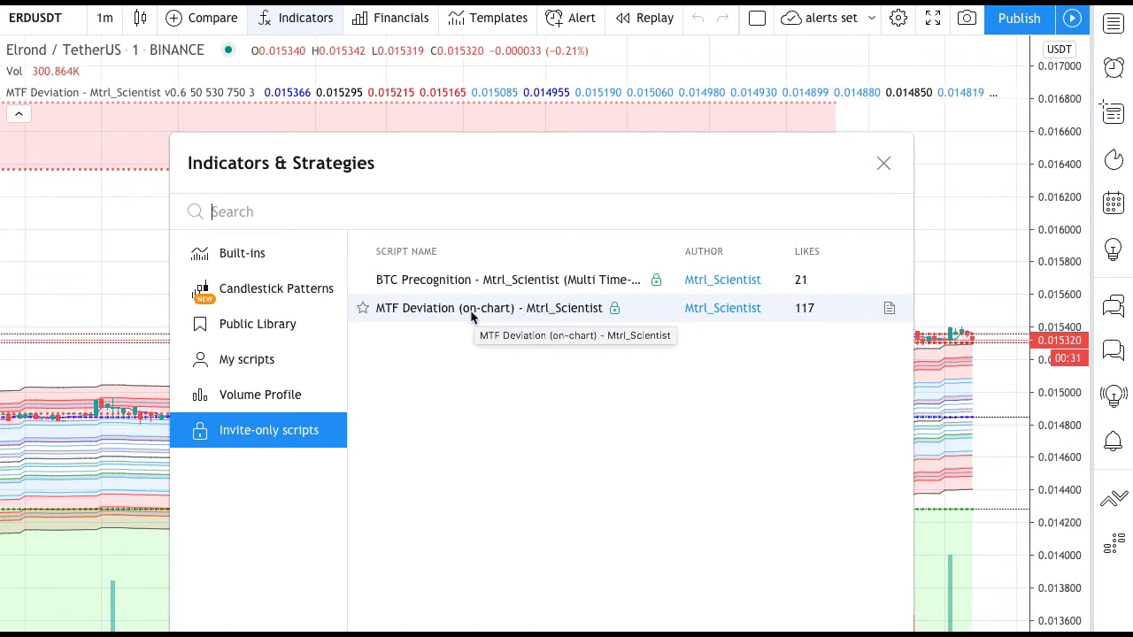
click(603, 310)
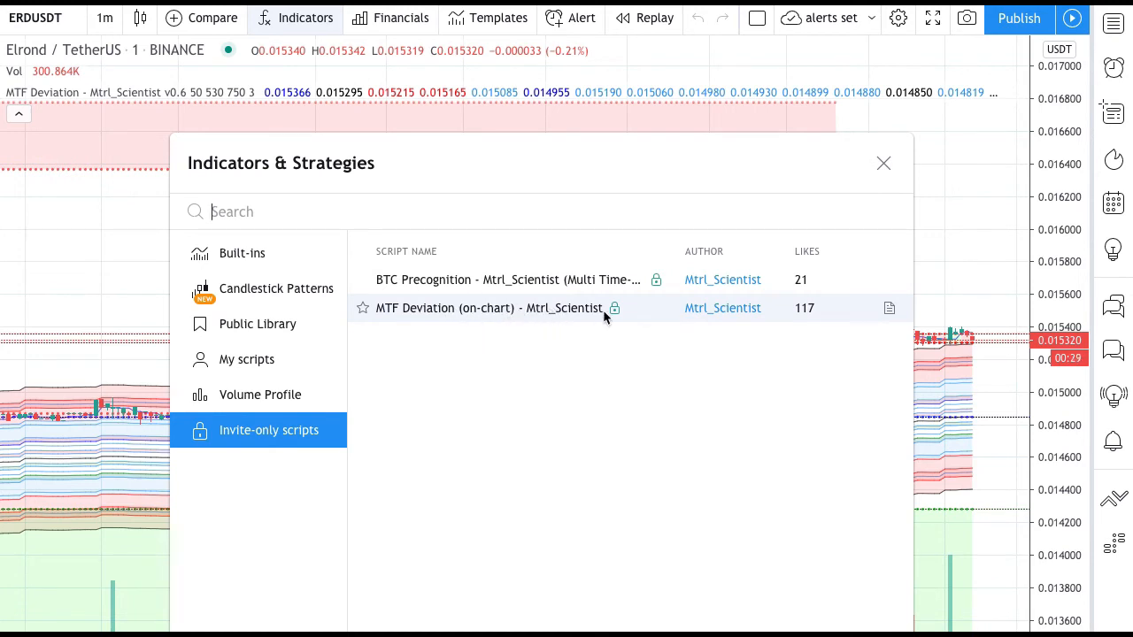
click(882, 164)
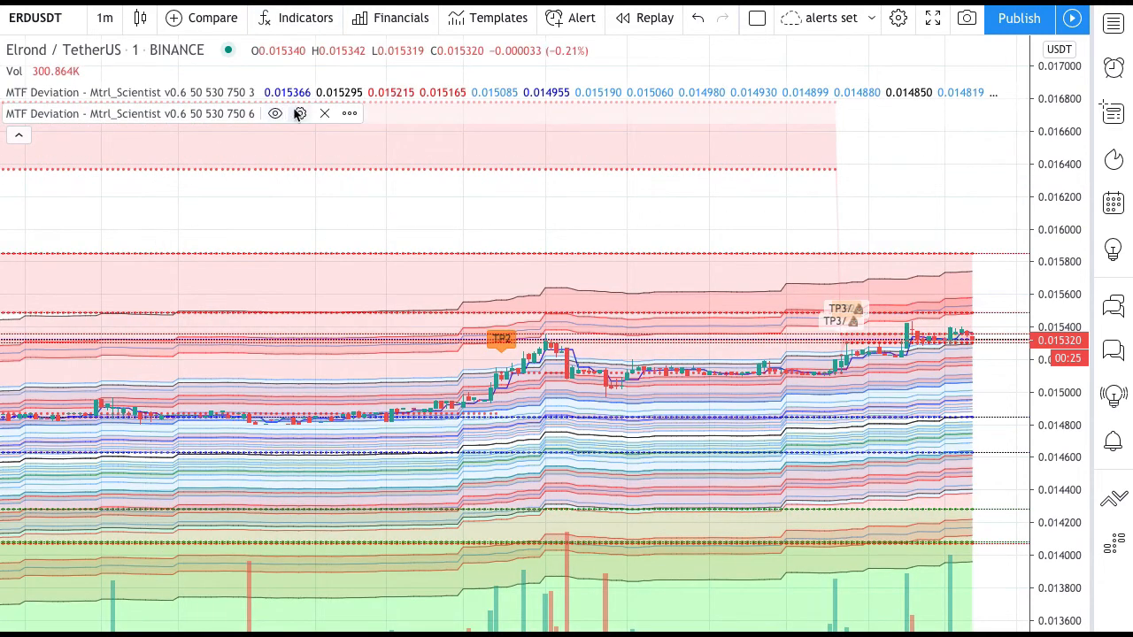
click(322, 115)
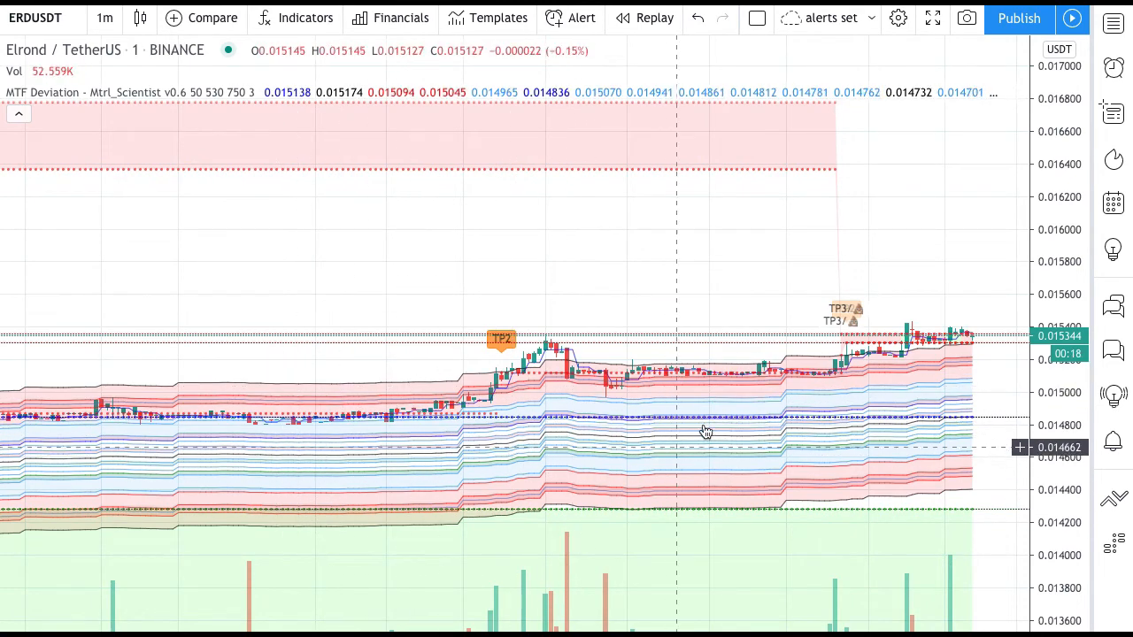
- Examine the MTF Deviation bands and the TP and Tier signal labels across earlier parts of the ERDUSDT chart
click(930, 390)
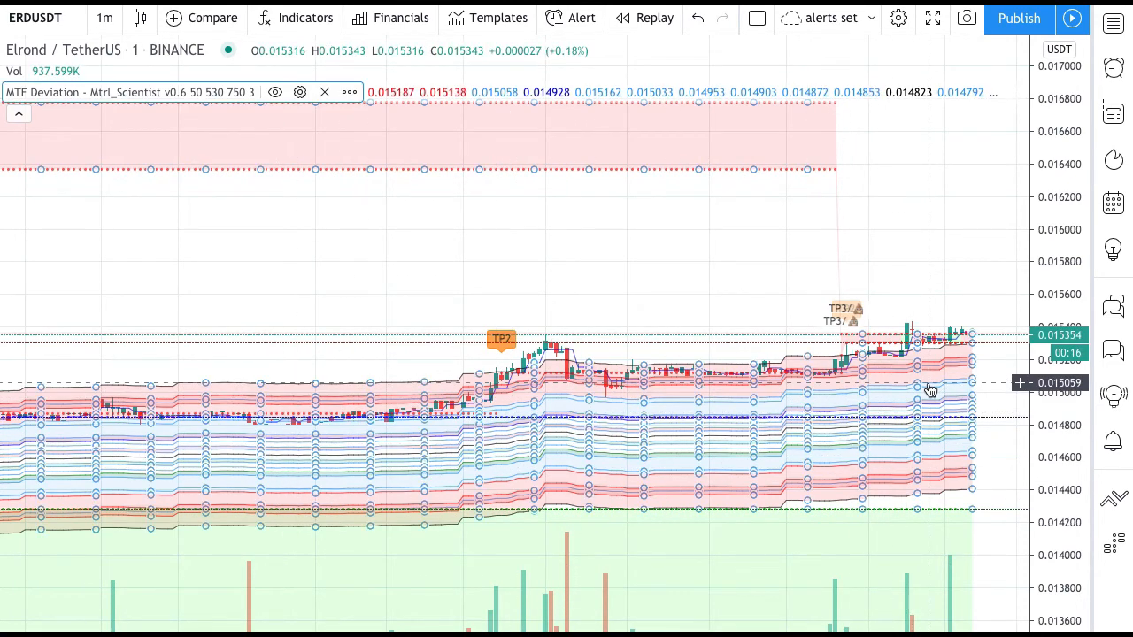
click(956, 283)
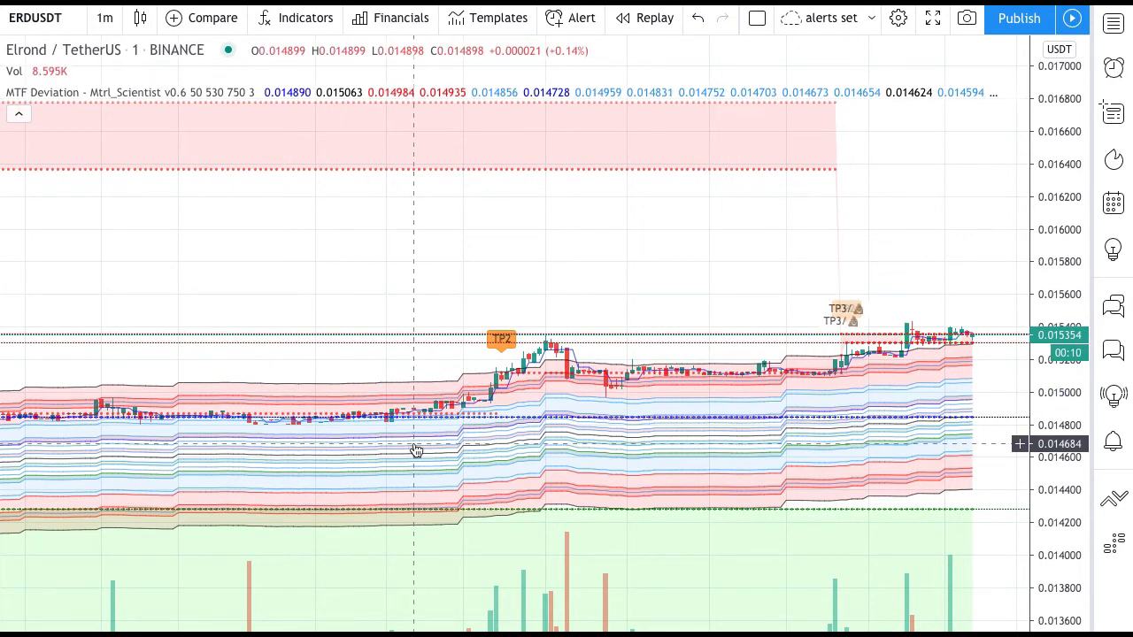
scroll(184, 437, left, 15)
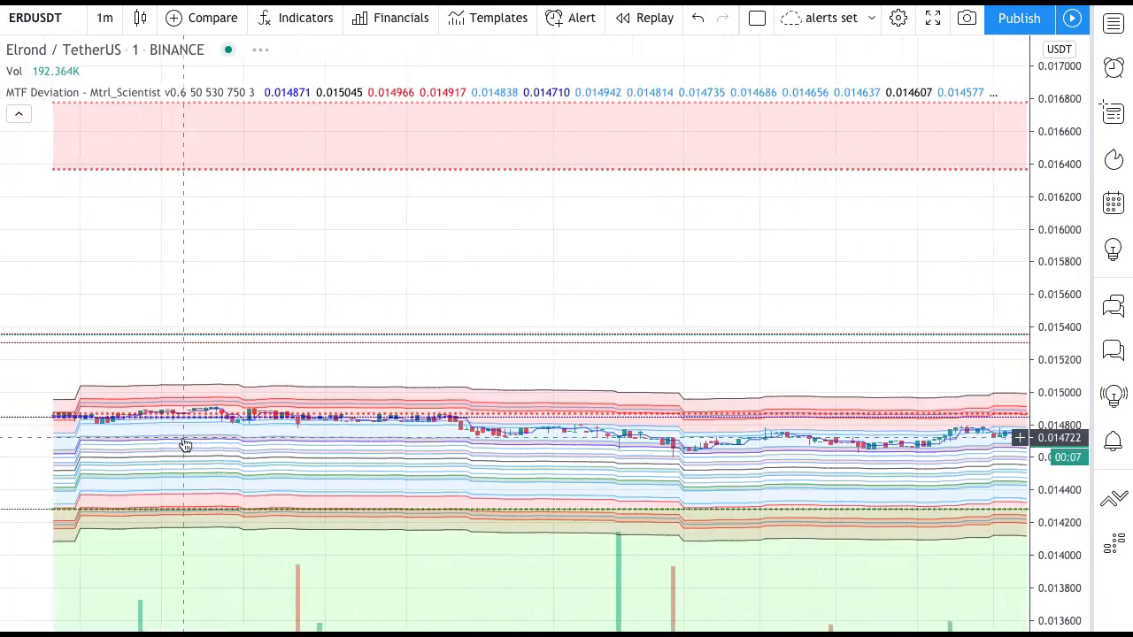
scroll(185, 443, left, 15)
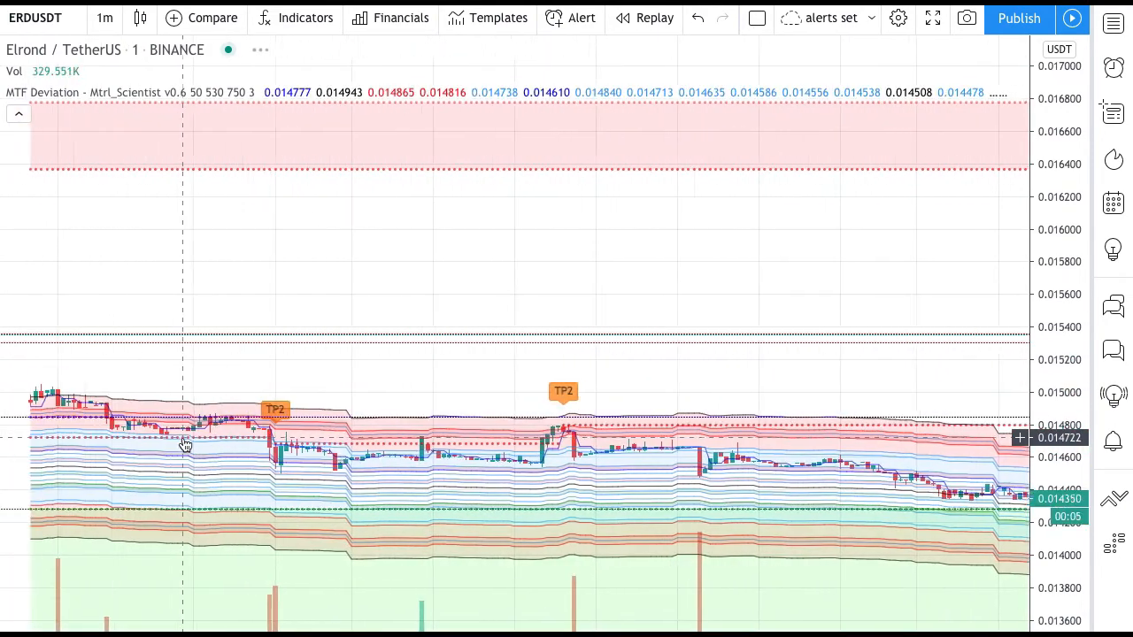
scroll(184, 444, left, 15)
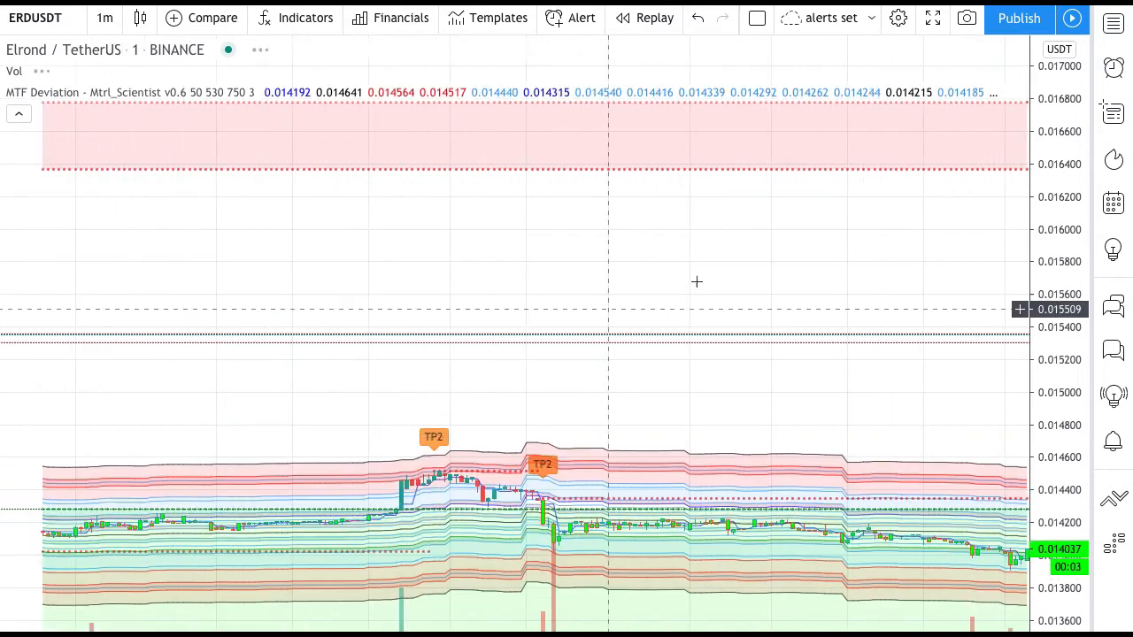
scroll(411, 360, right, 2)
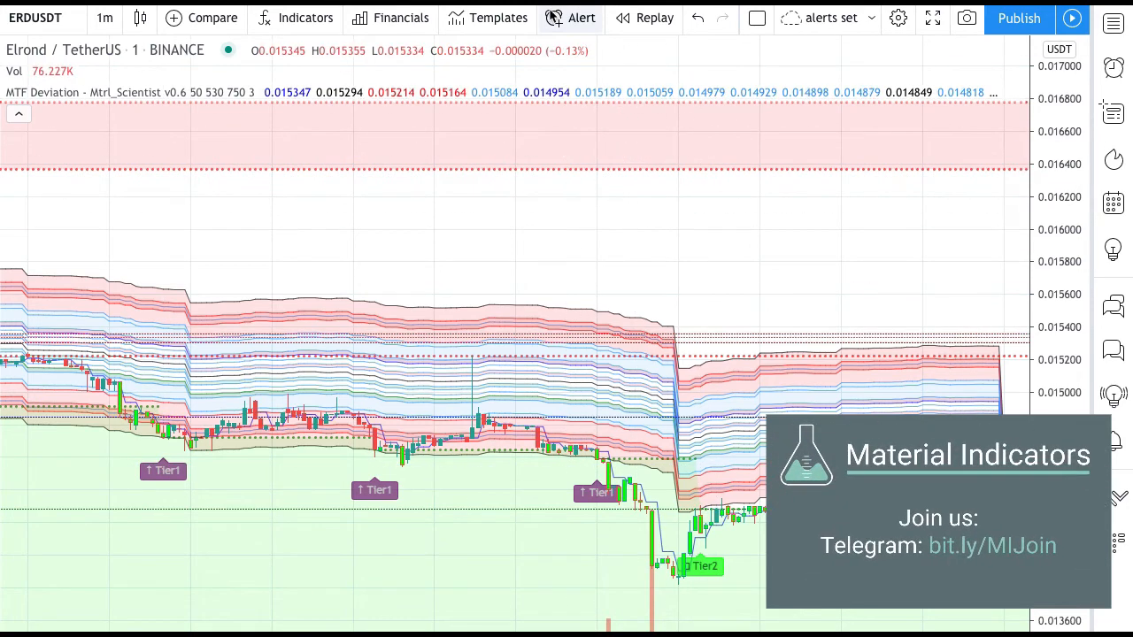
- Select the MTF Deviation indicator on the chart, and collapse and re-expand the indicator legend
click(568, 351)
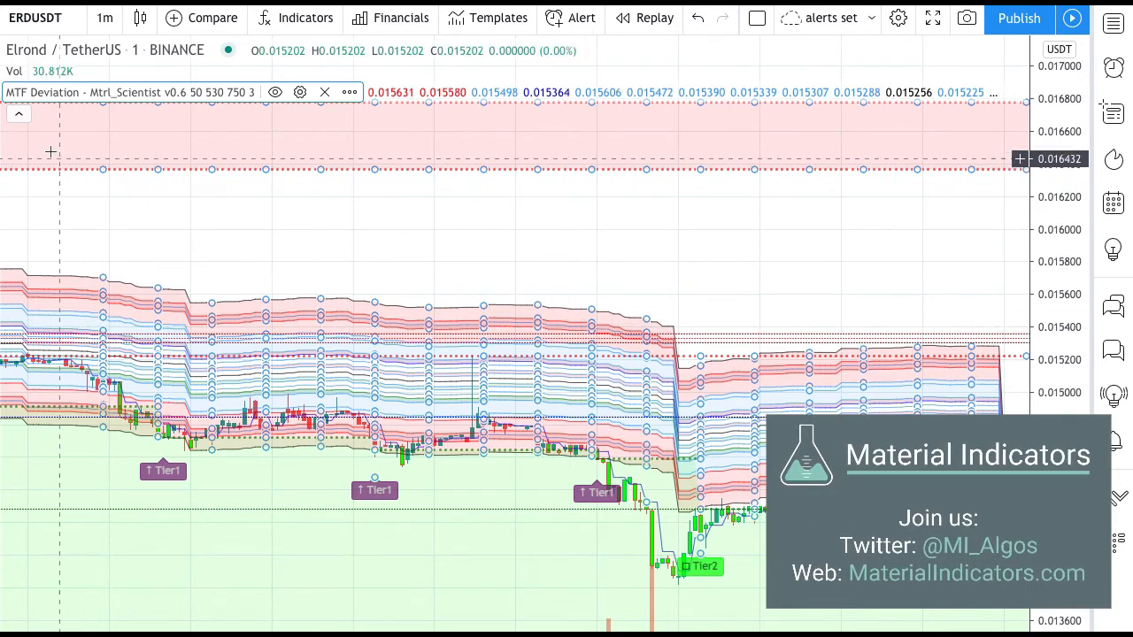
click(17, 114)
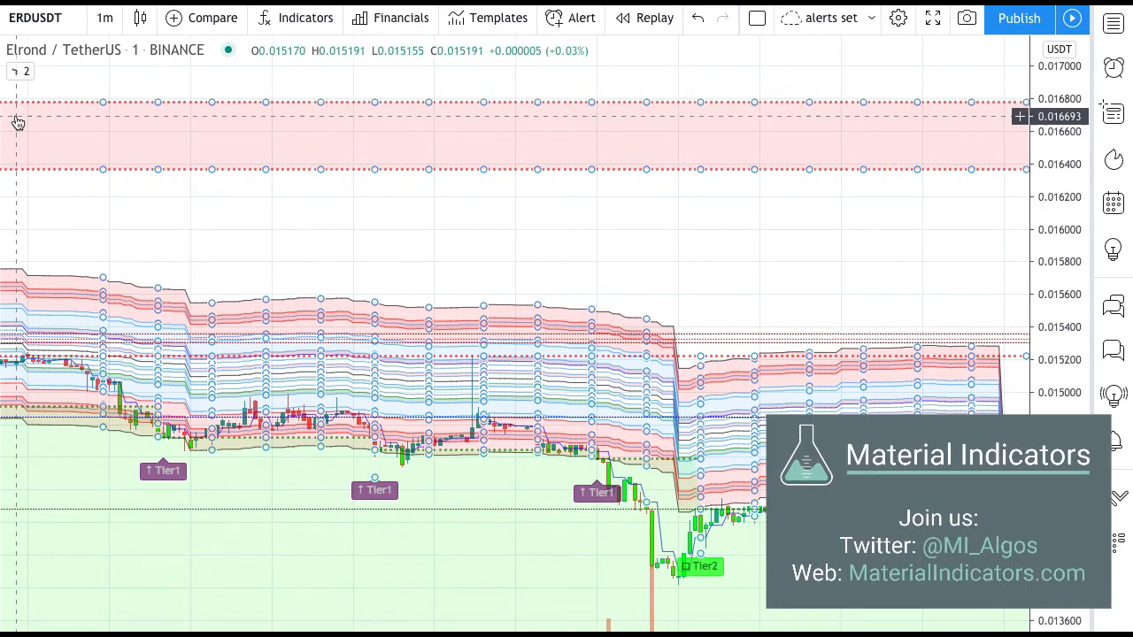
click(21, 71)
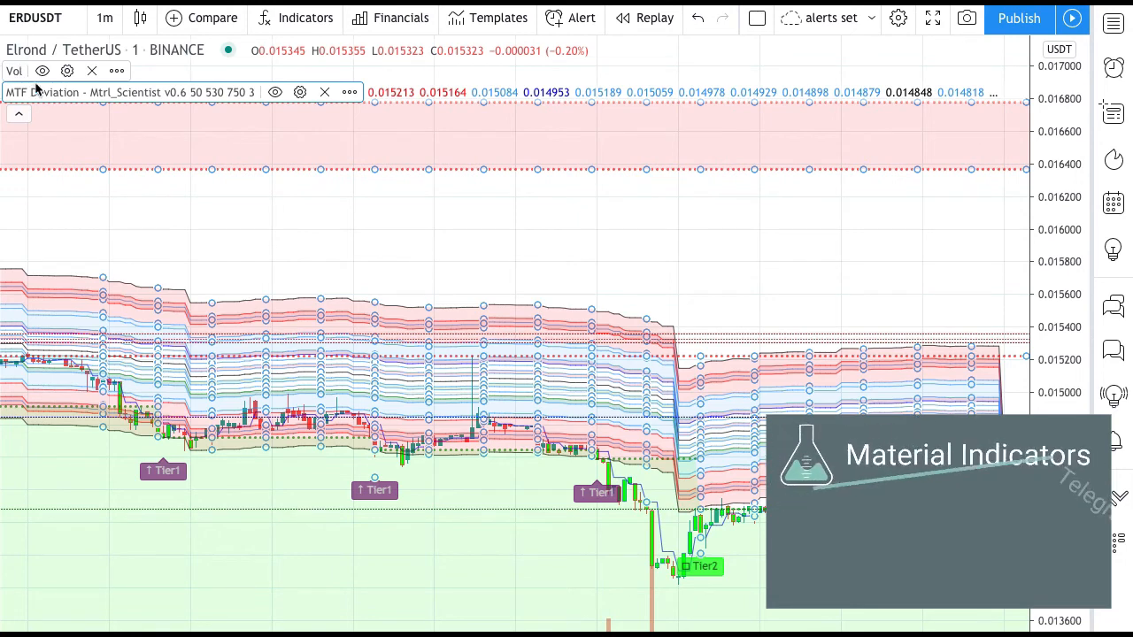
- Open the MTF Deviation indicator's settings and review its plot styles and its input options
click(301, 93)
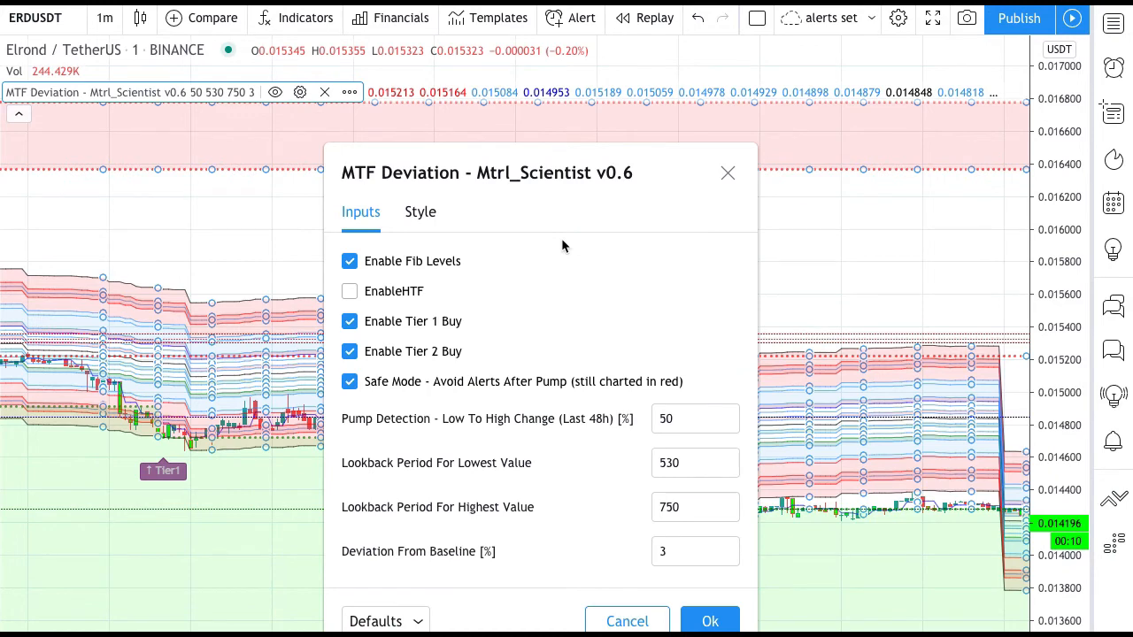
click(433, 214)
scroll(488, 215, down, 20)
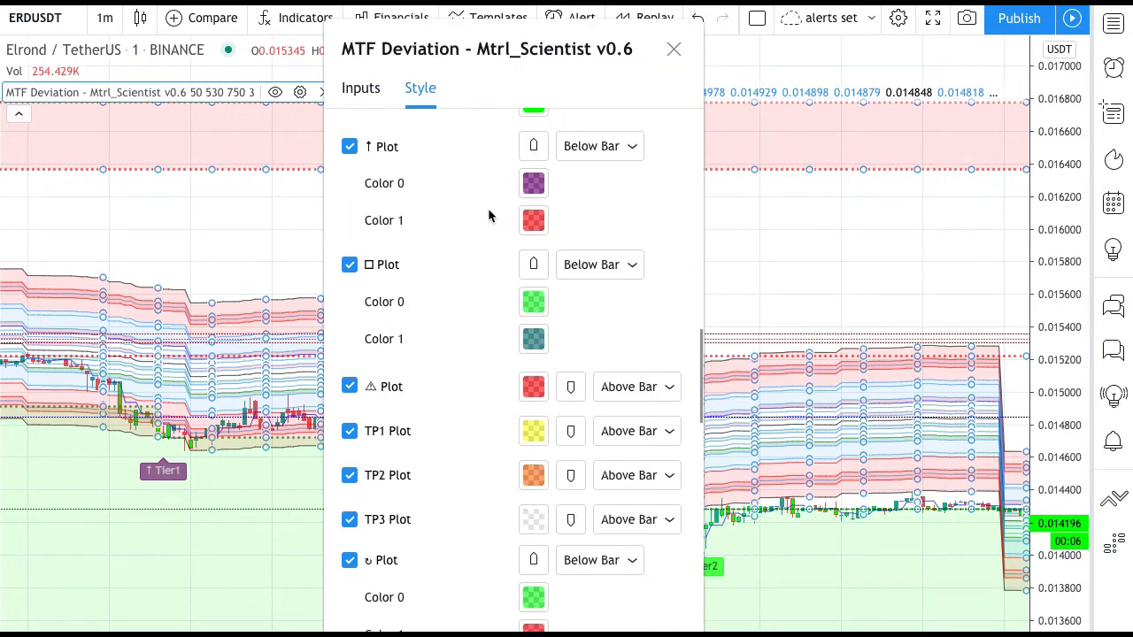
click(356, 92)
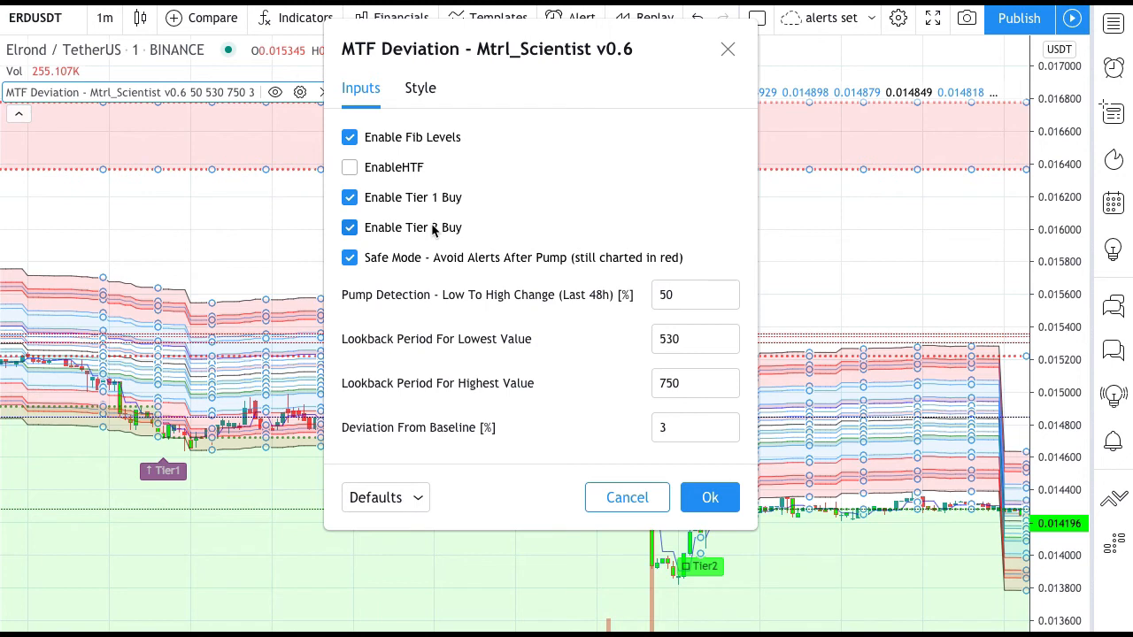
- Turn the indicator's EnableHTF option on and off again, and close the settings after checking the Deviation From Baseline input
click(350, 168)
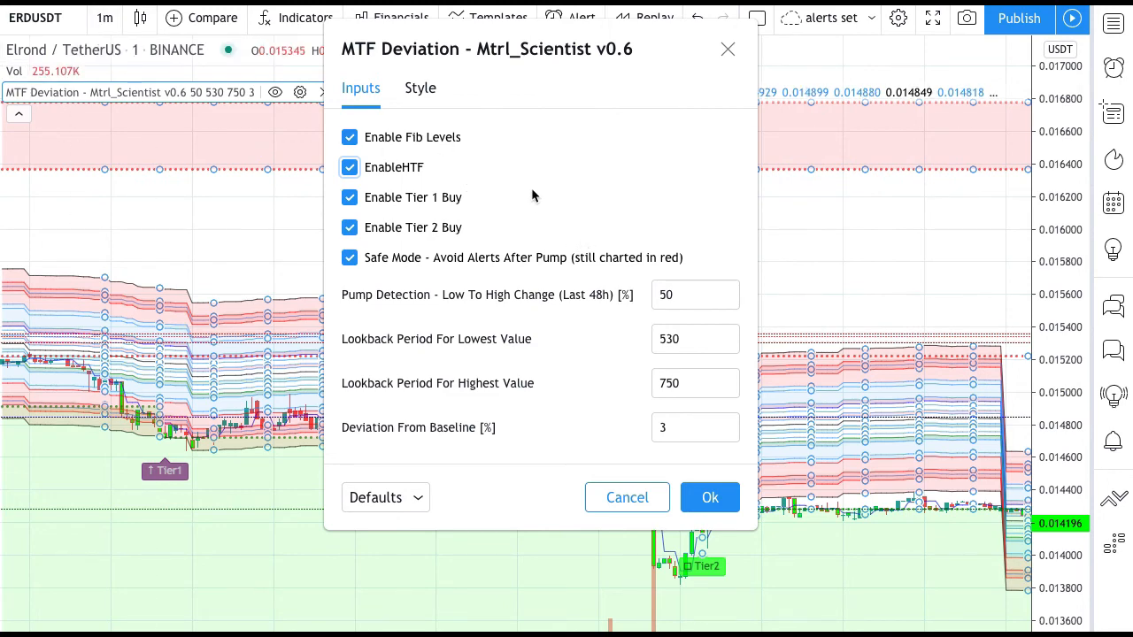
click(349, 167)
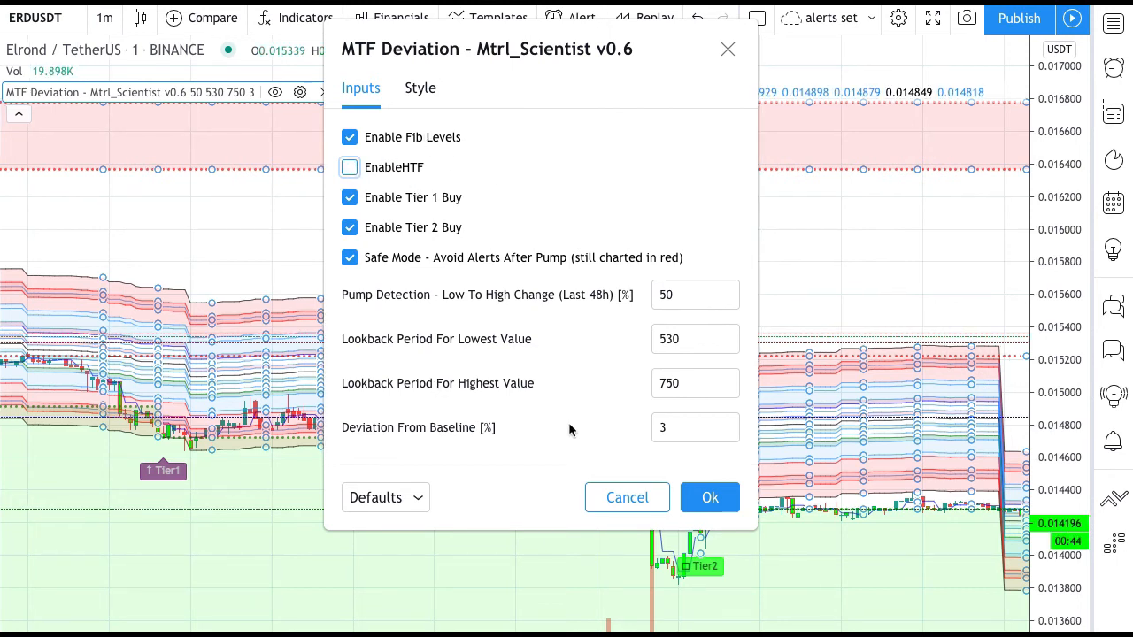
click(678, 426)
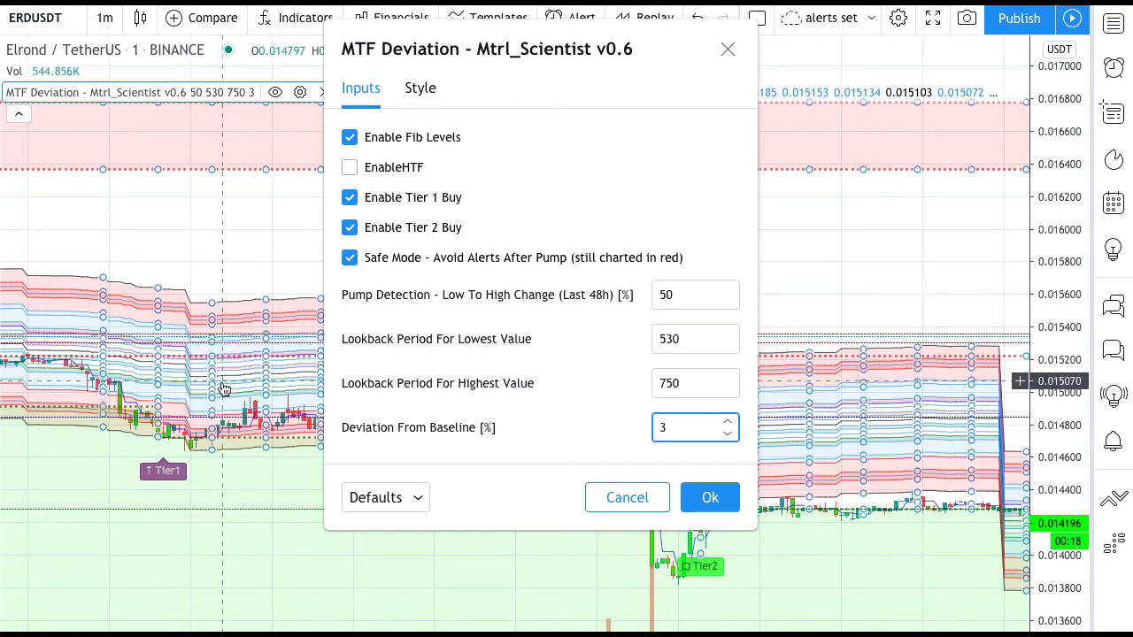
key(Return)
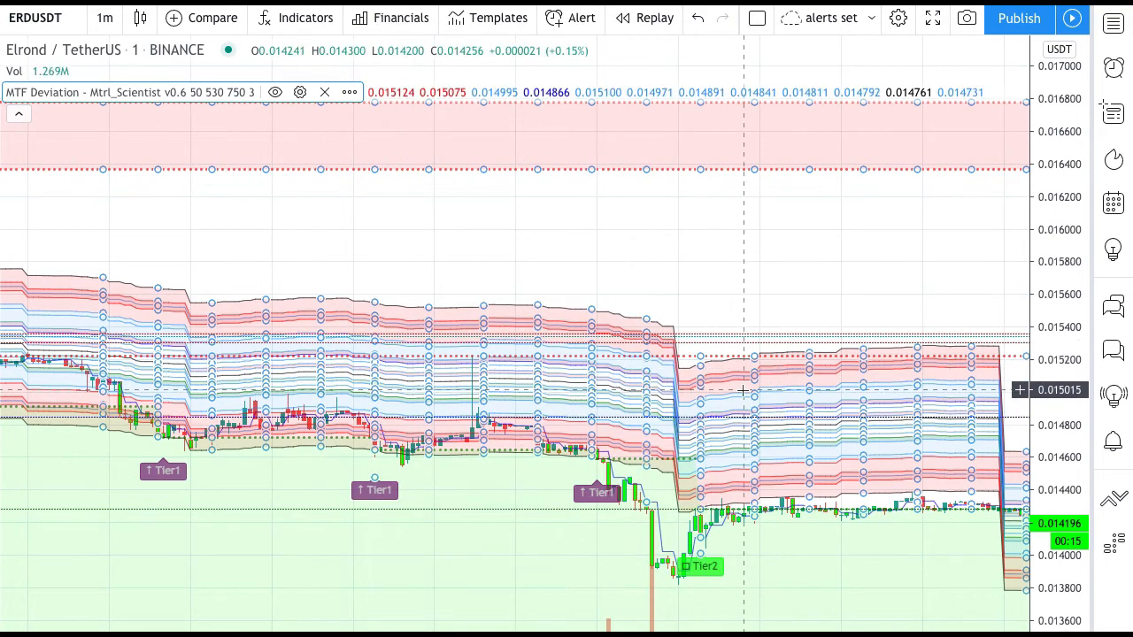
- Examine the TP signal labels and deviation bands along the more recent part of the ERDUSDT chart
scroll(681, 429, right, 10)
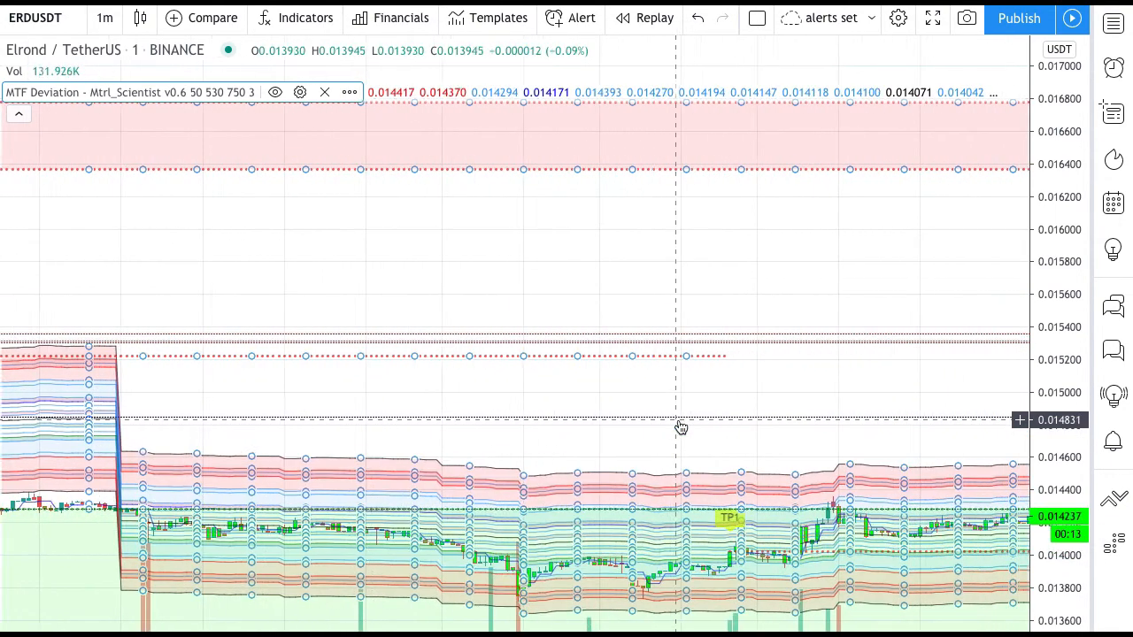
scroll(680, 428, right, 10)
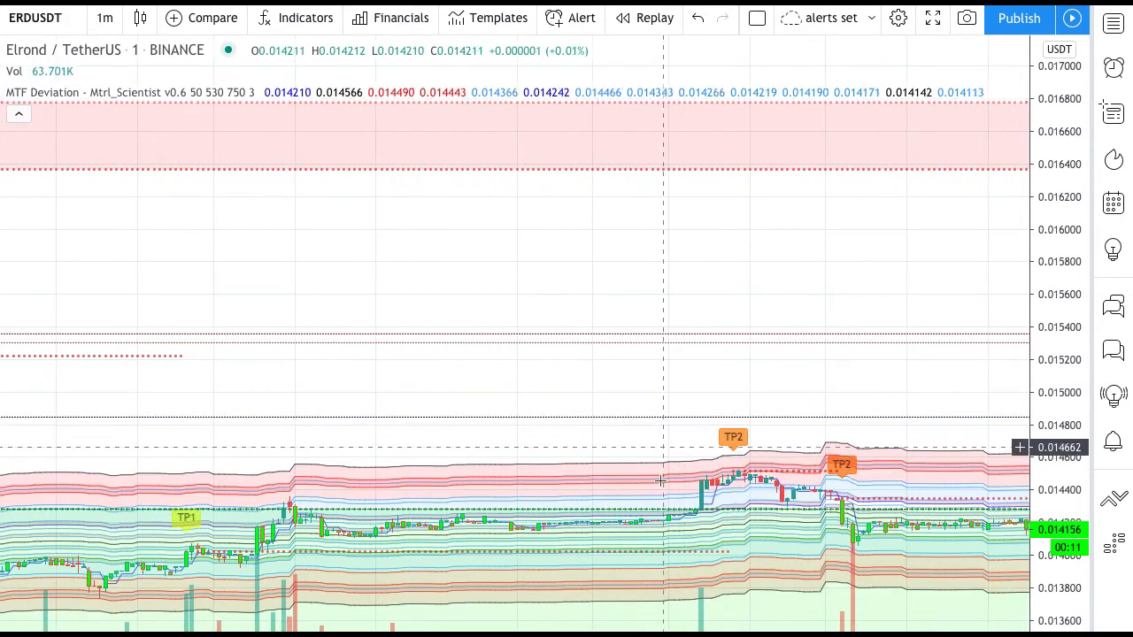
scroll(724, 488, right, 10)
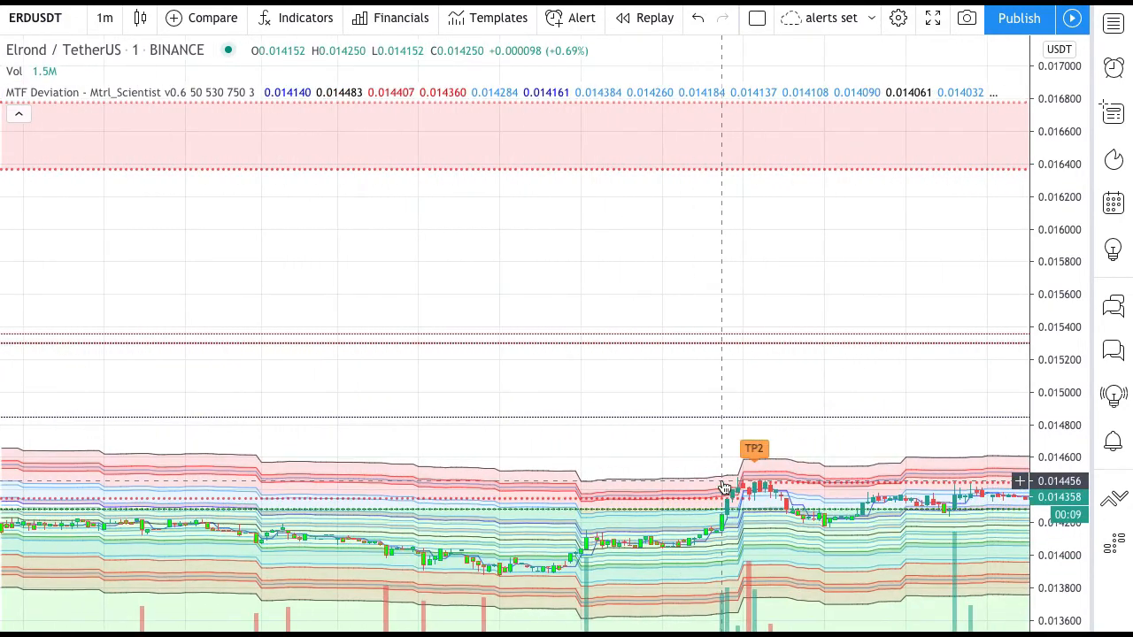
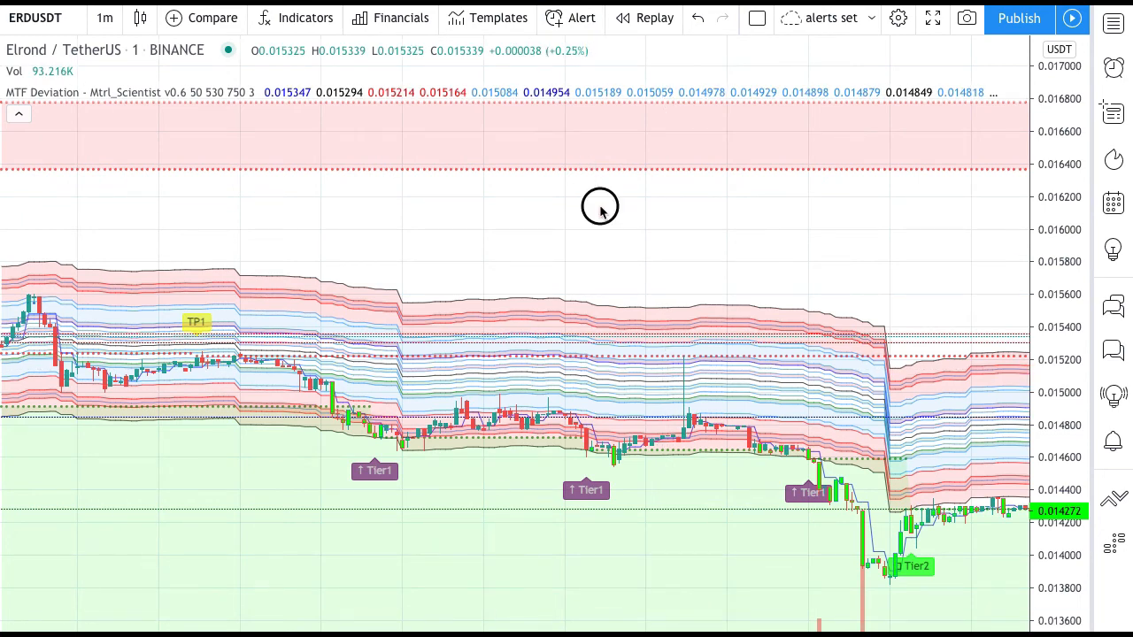
- Start a new alert on ERDUSDT with the MTF Deviation indicator's Tier1 long signal as its condition
click(558, 22)
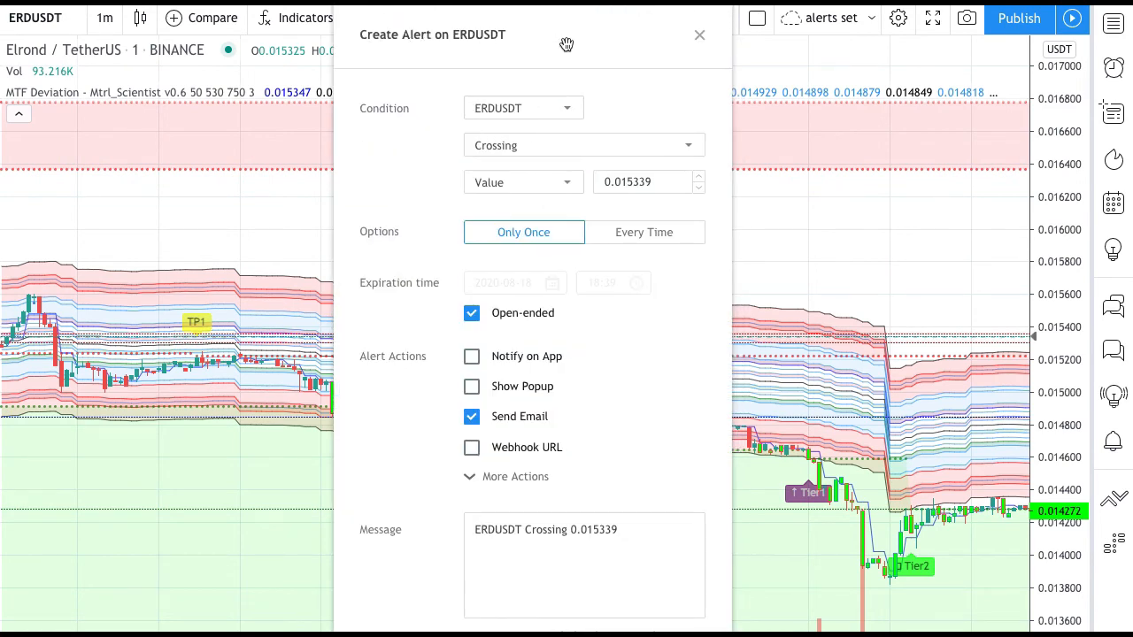
click(543, 109)
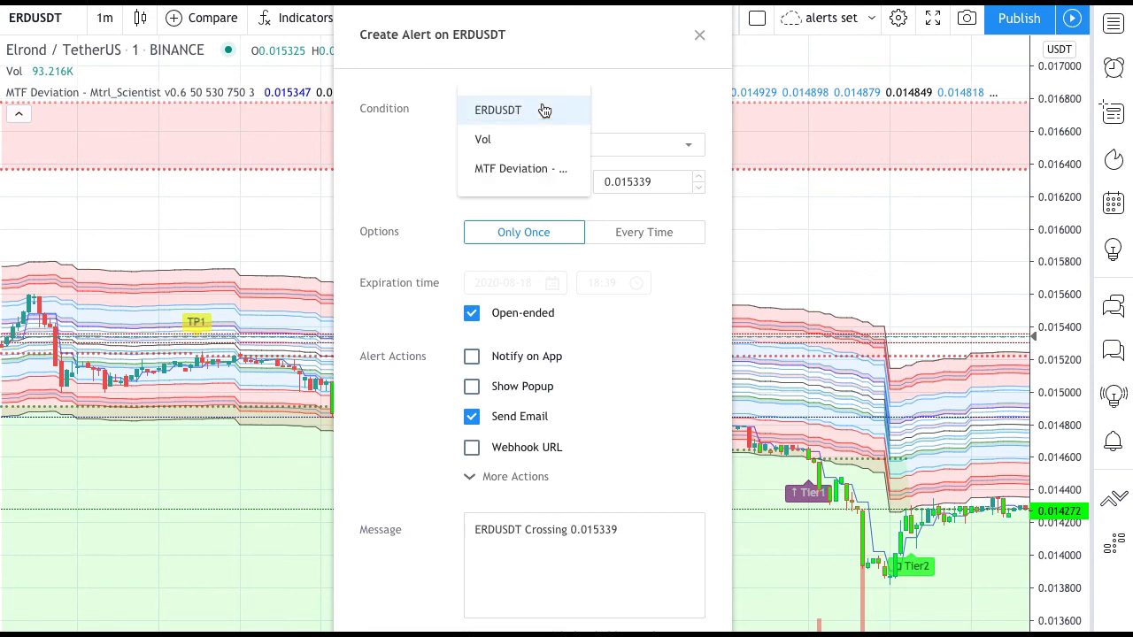
click(530, 176)
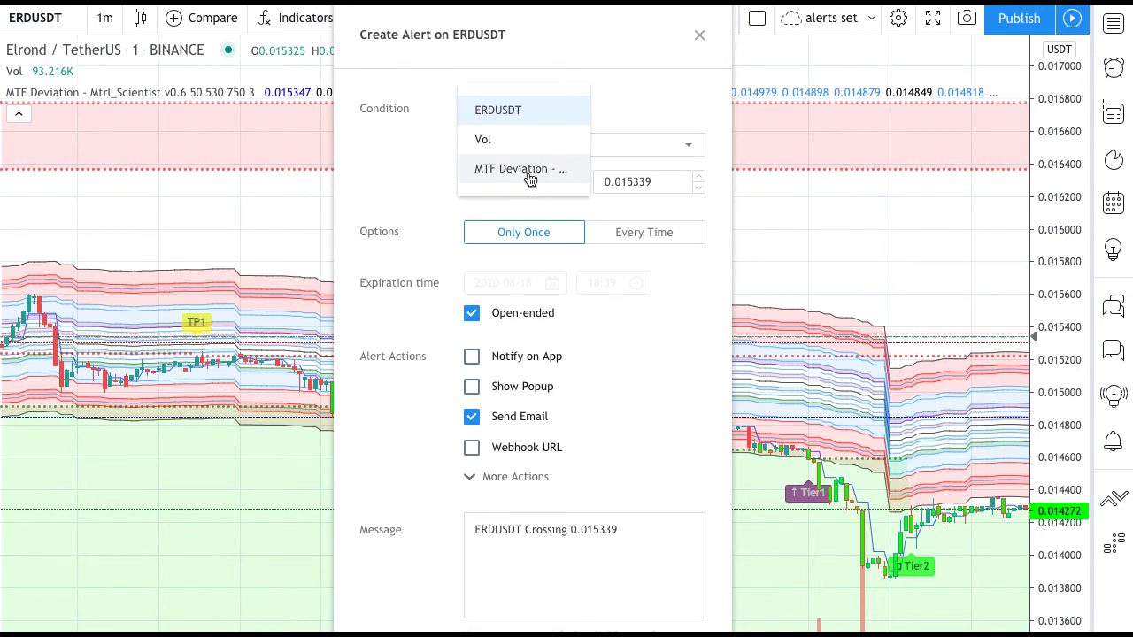
click(542, 147)
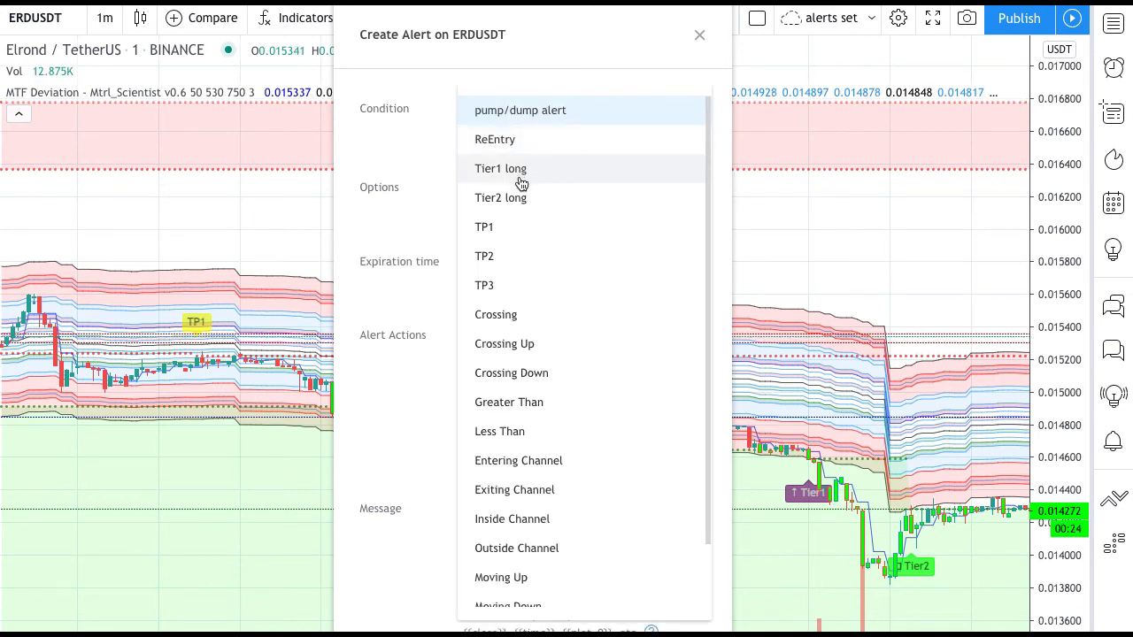
click(520, 183)
click(531, 148)
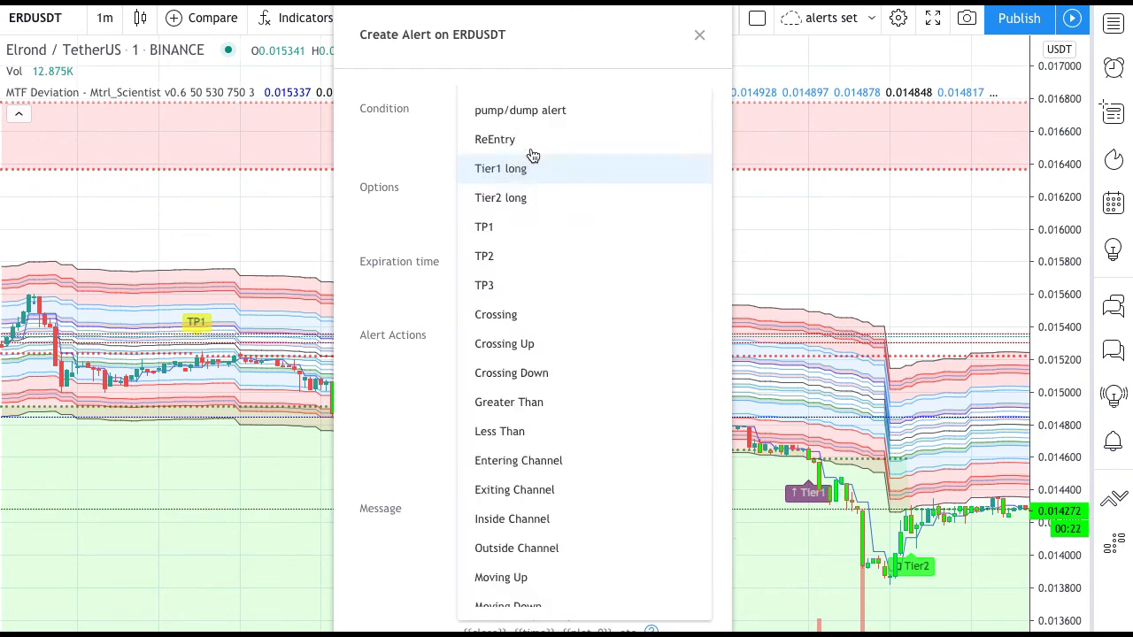
click(522, 195)
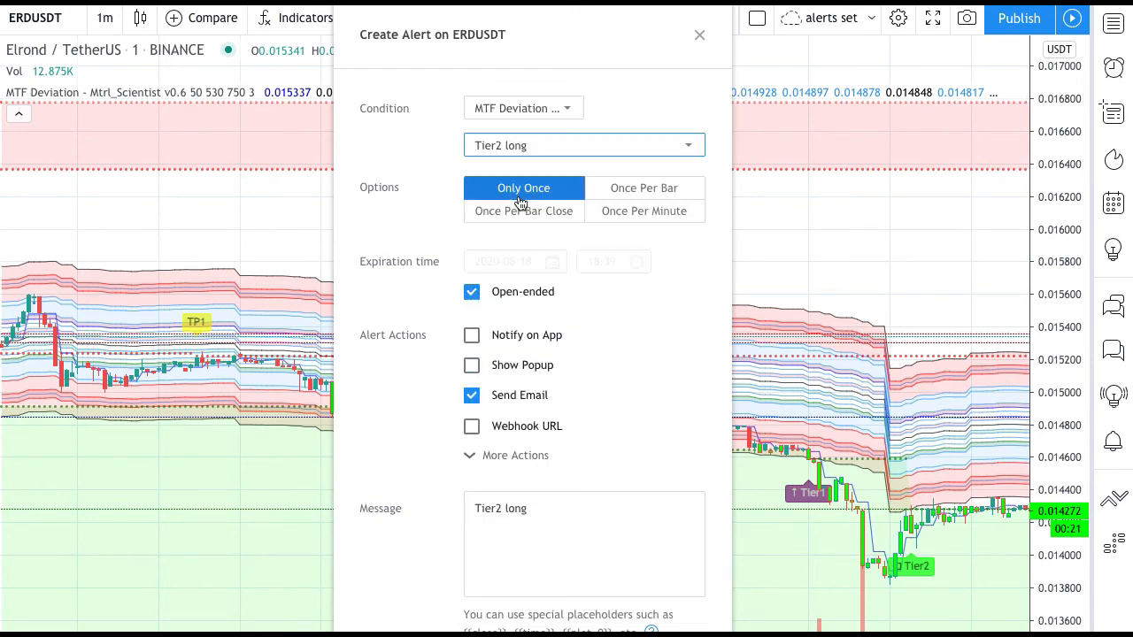
click(527, 149)
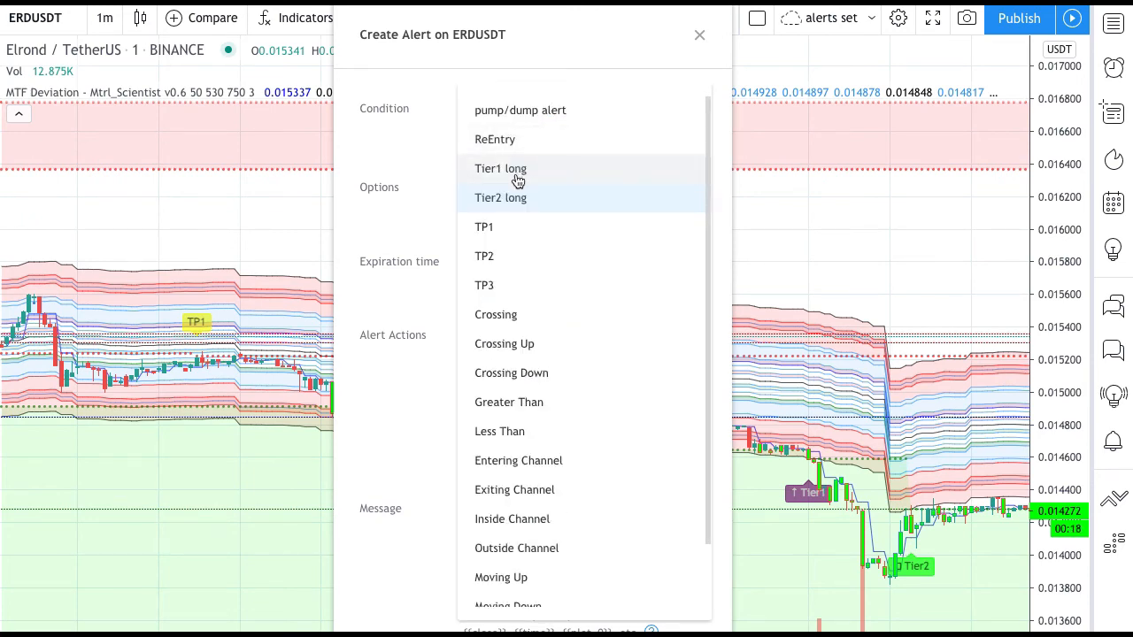
click(517, 177)
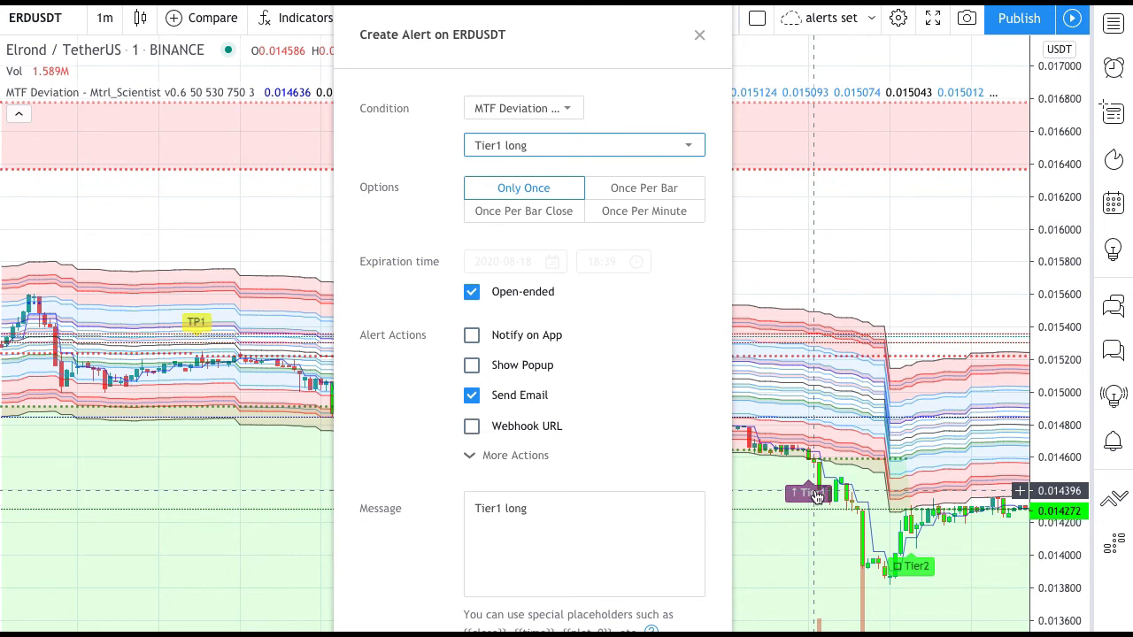
click(791, 522)
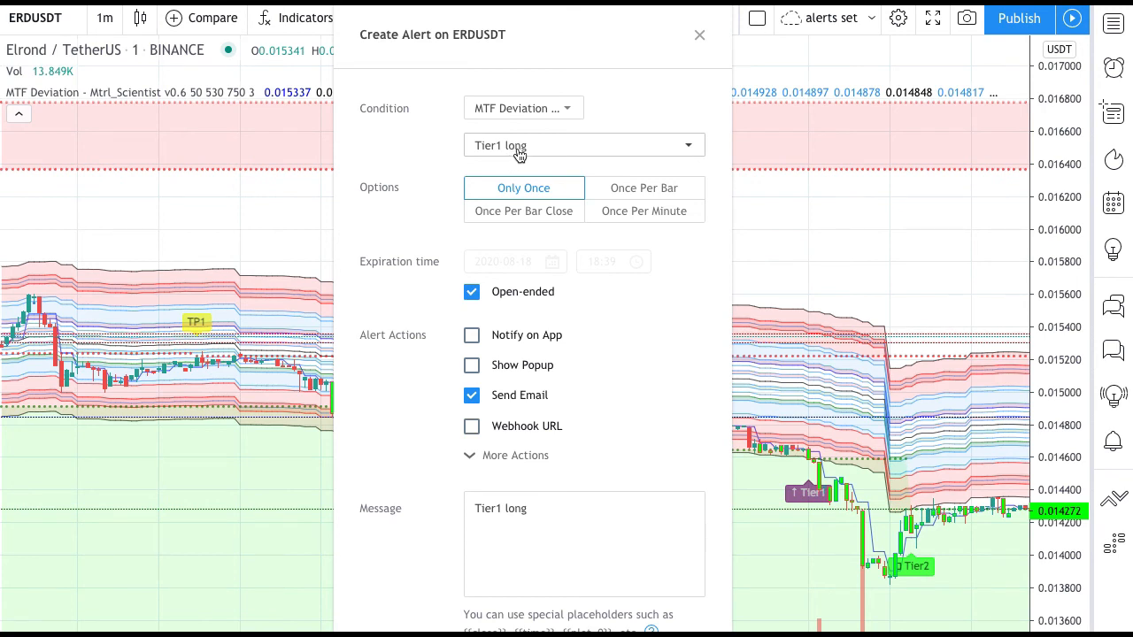
- Set the alert to trigger Once Per Bar Close and leave its expiration Open-ended
click(522, 218)
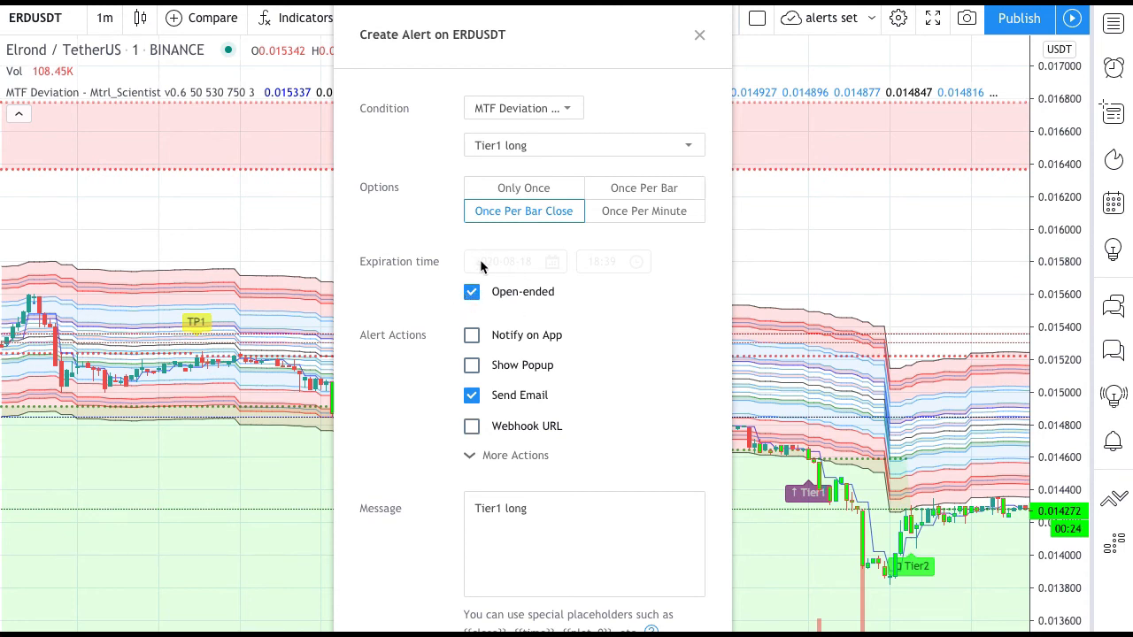
click(472, 293)
click(472, 293)
click(471, 293)
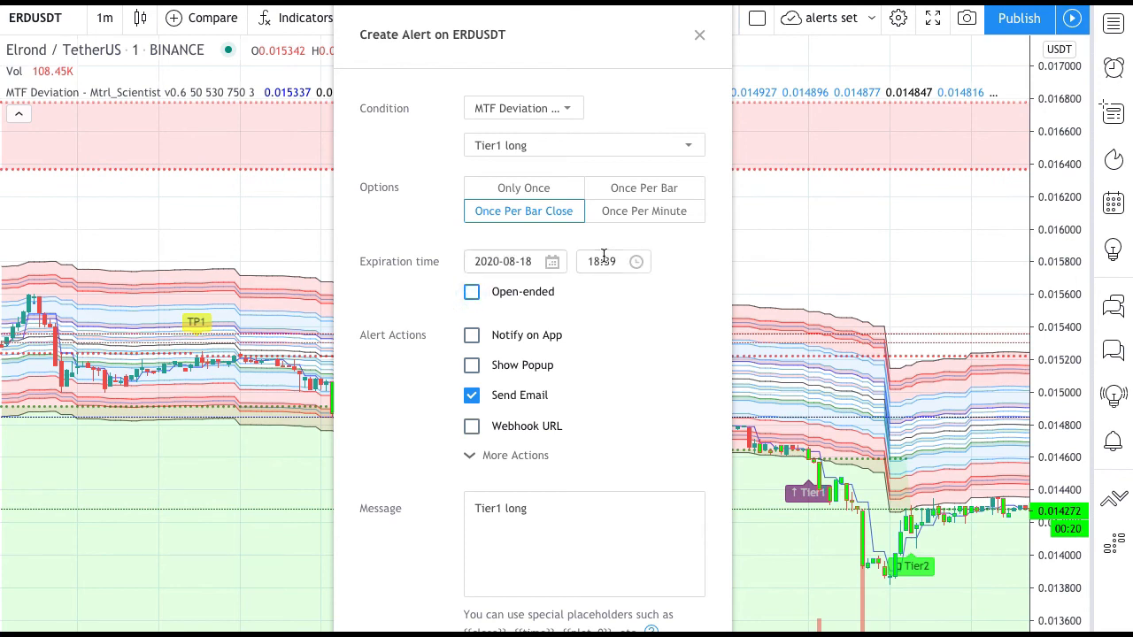
click(468, 298)
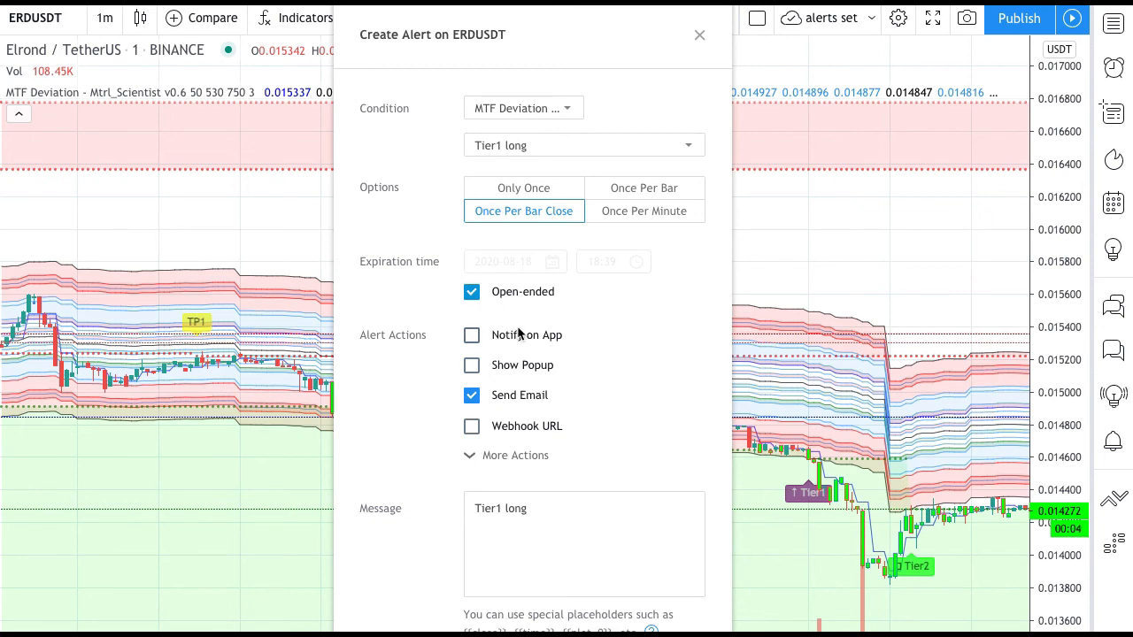
- Turn the alert's Notify on App and Show Popup actions on and off again
click(472, 336)
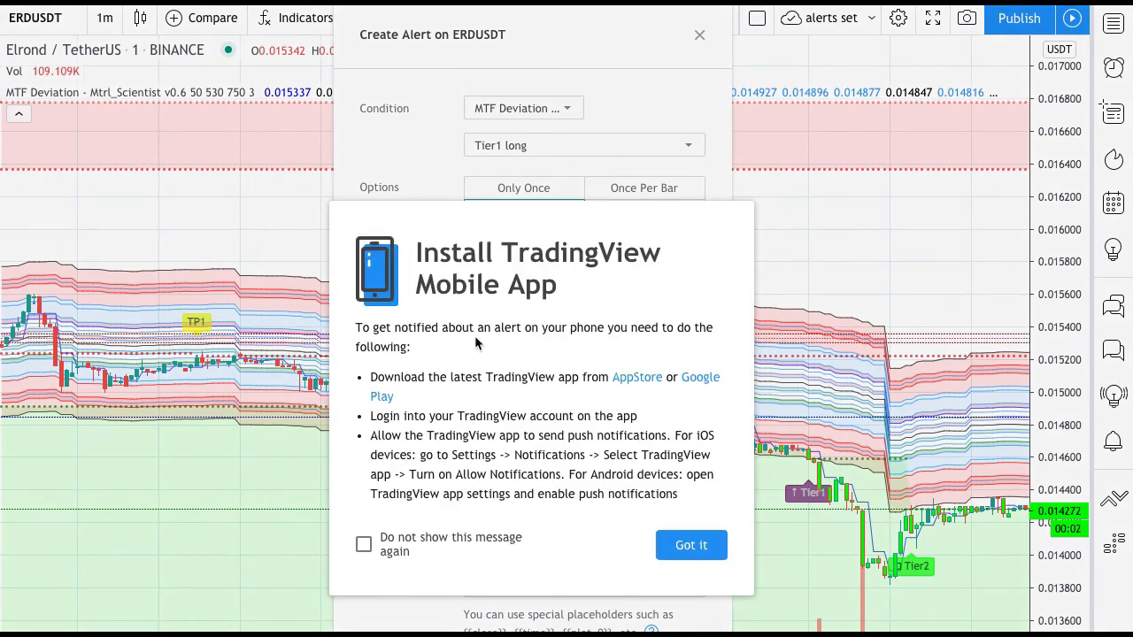
click(691, 545)
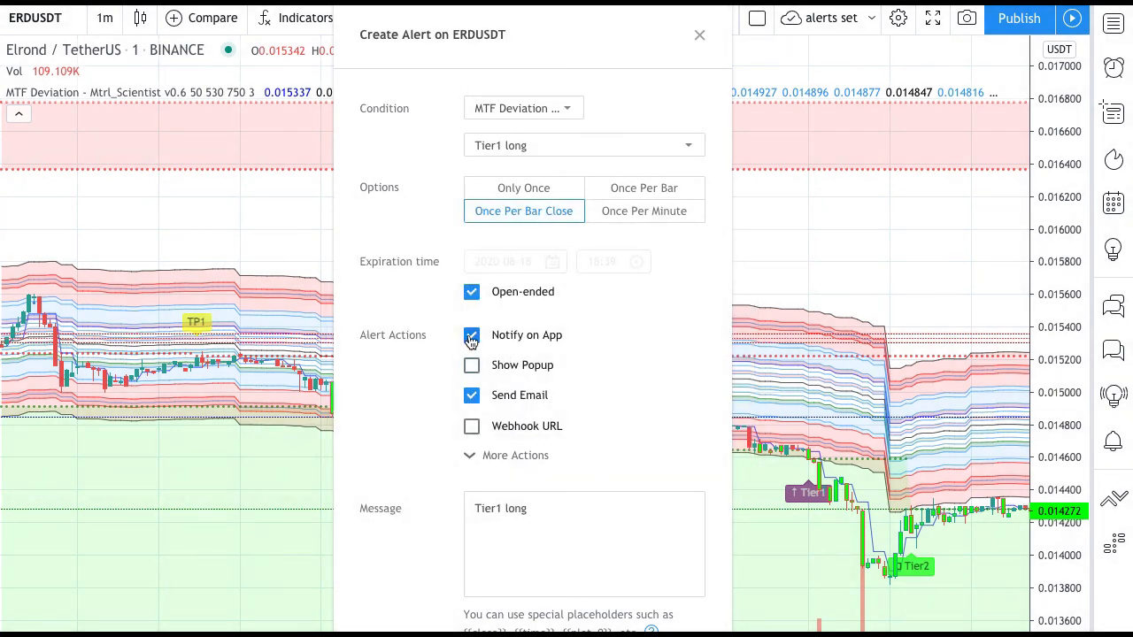
click(471, 338)
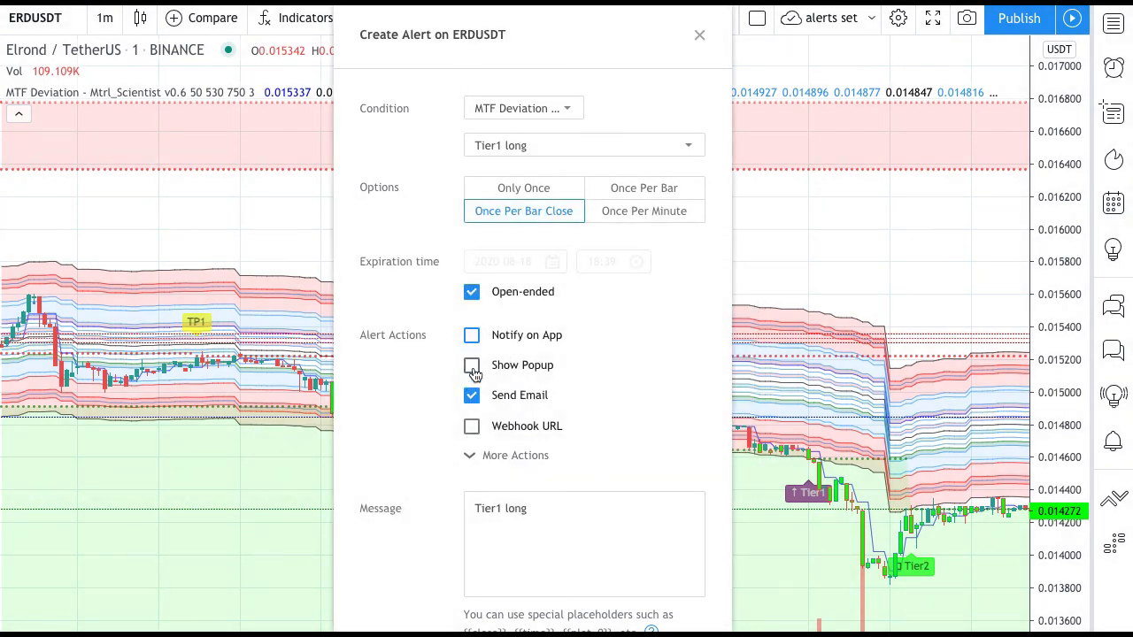
click(473, 368)
click(473, 368)
click(496, 458)
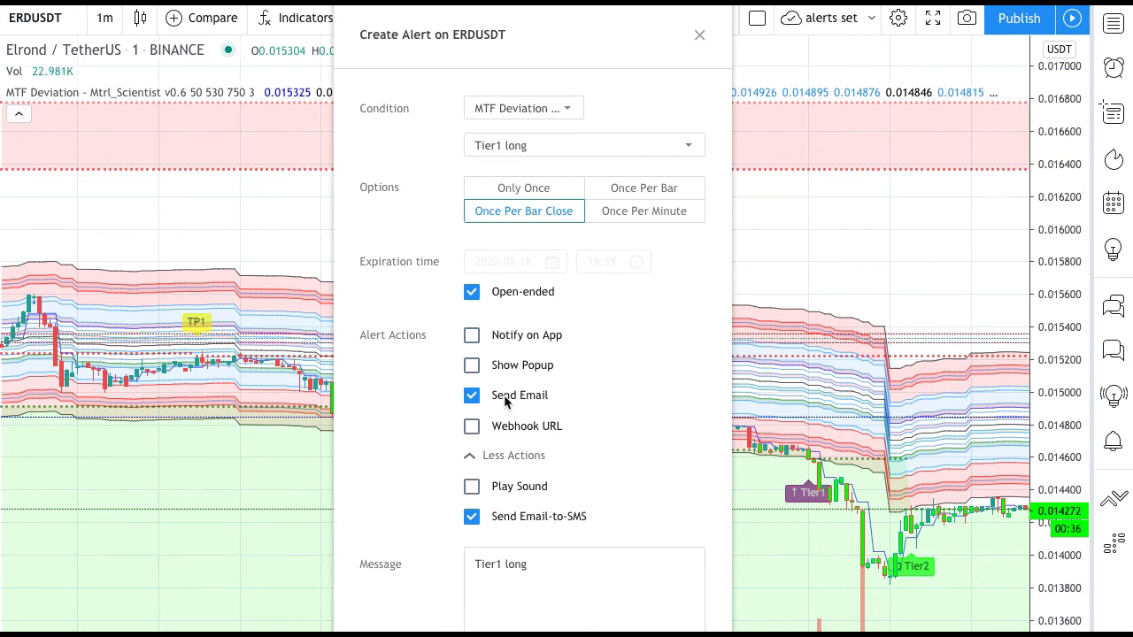
click(471, 426)
scroll(630, 385, down, 2)
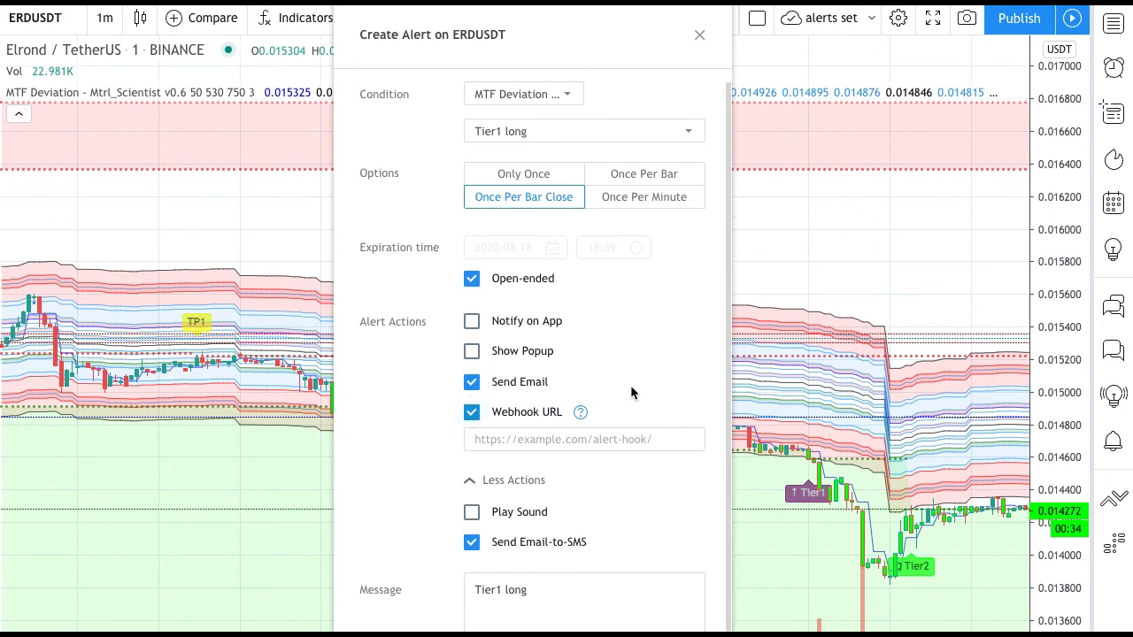
scroll(630, 393, down, 2)
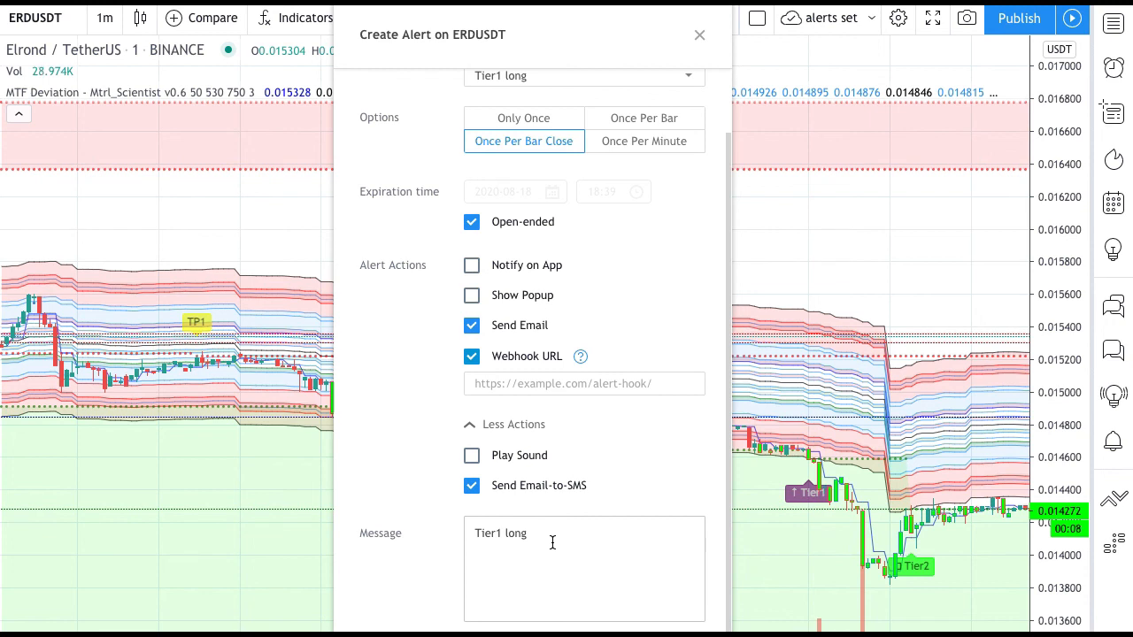
click(622, 381)
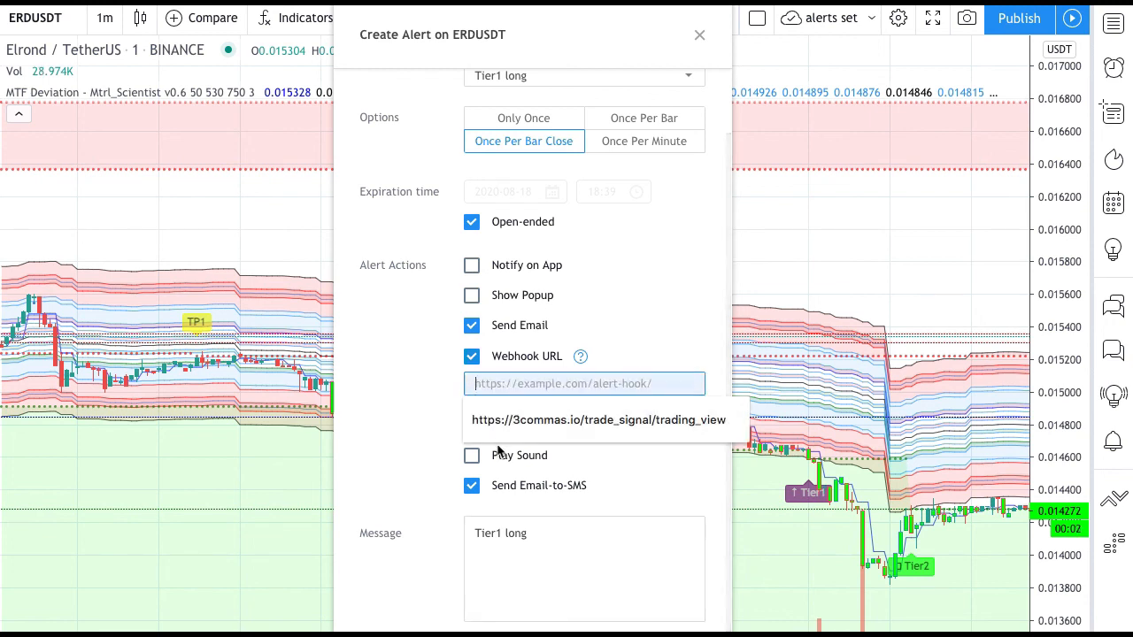
click(580, 419)
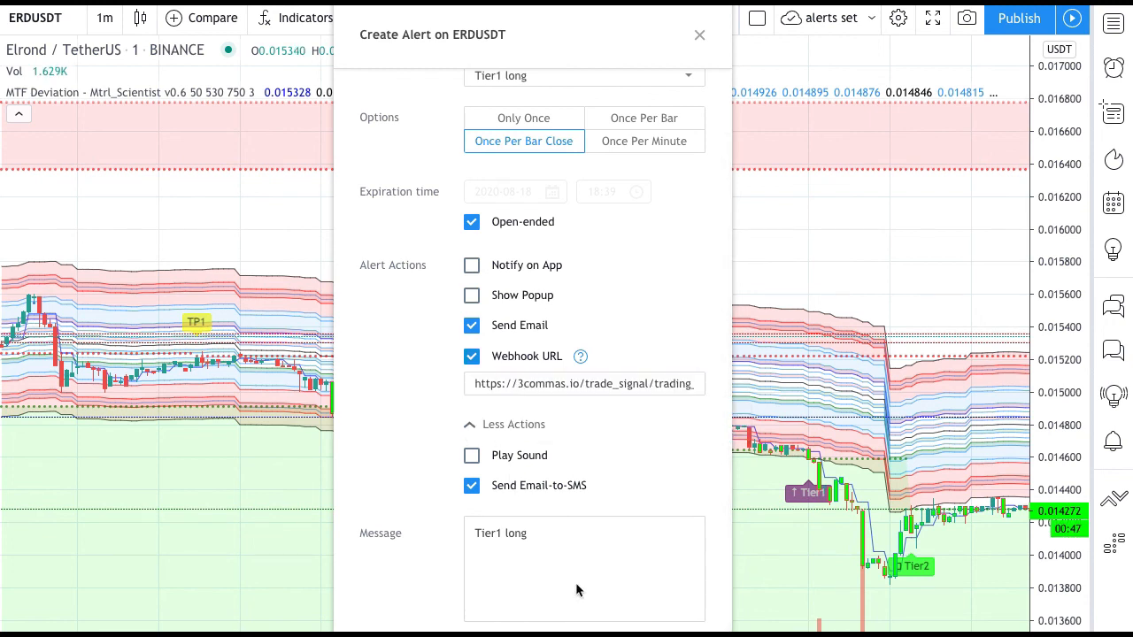
click(510, 384)
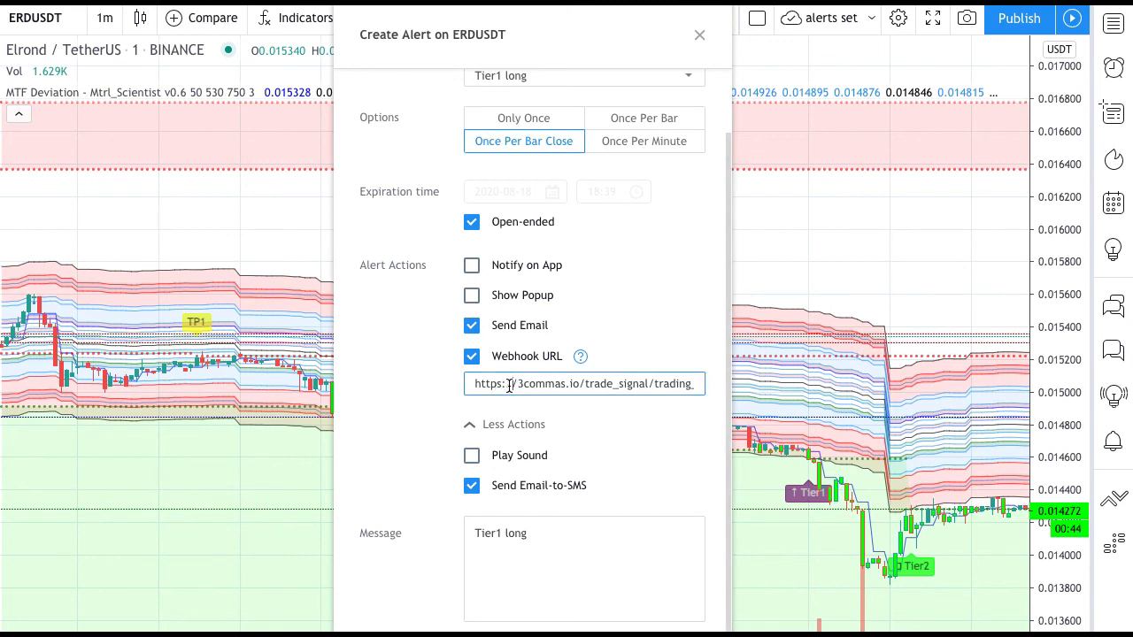
- Turn on the alert's Play Sound action, look through the available sounds, and turn it off again
click(471, 456)
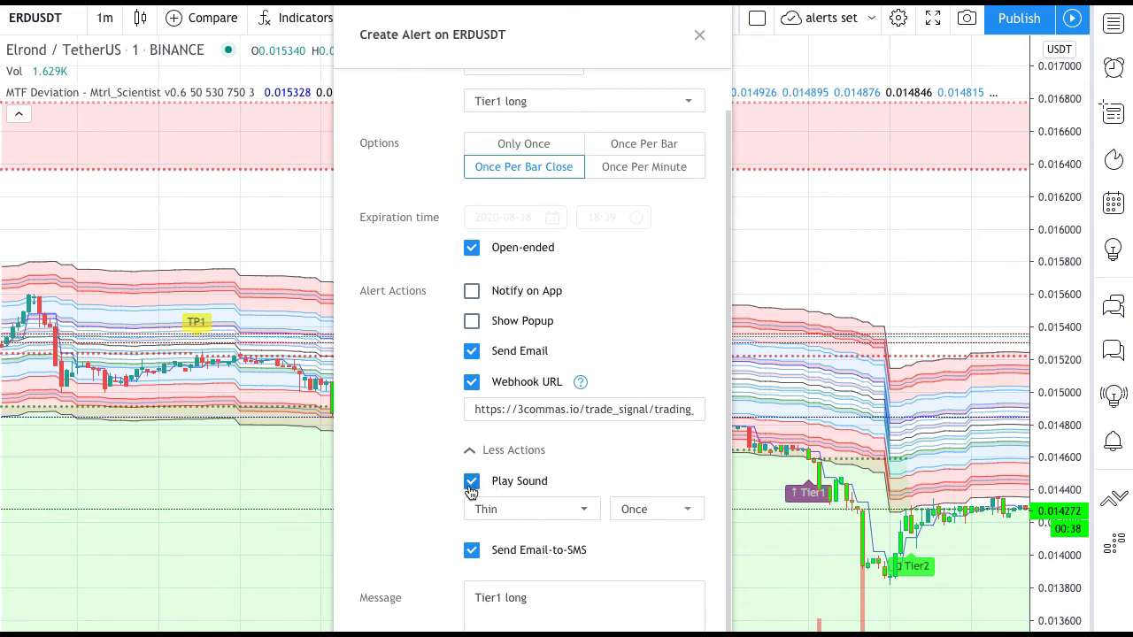
click(553, 510)
click(545, 447)
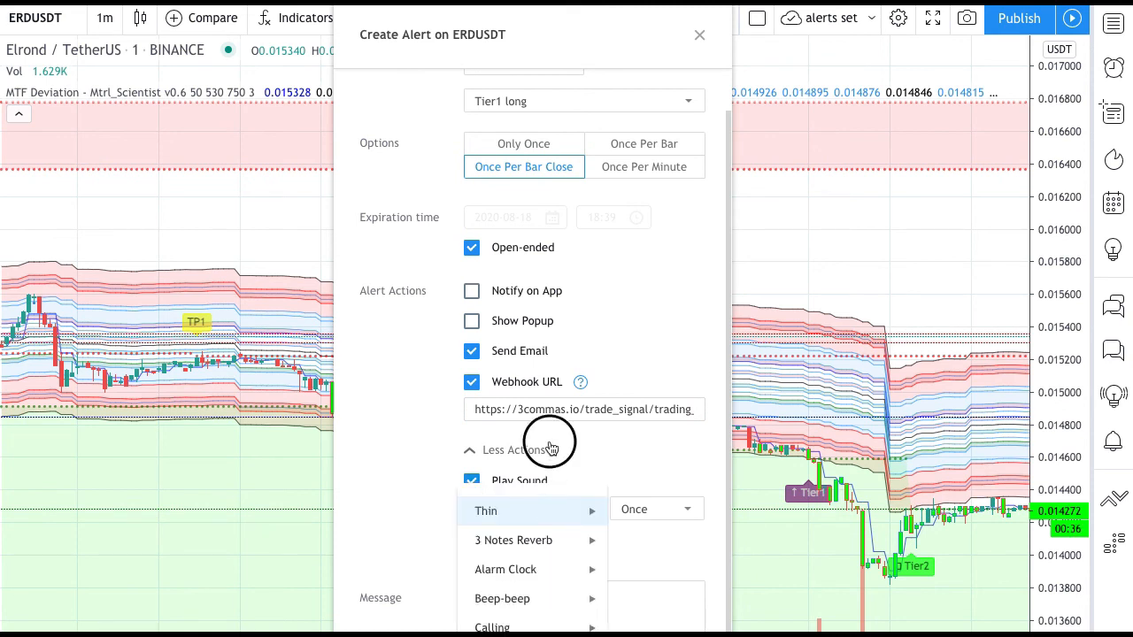
click(478, 503)
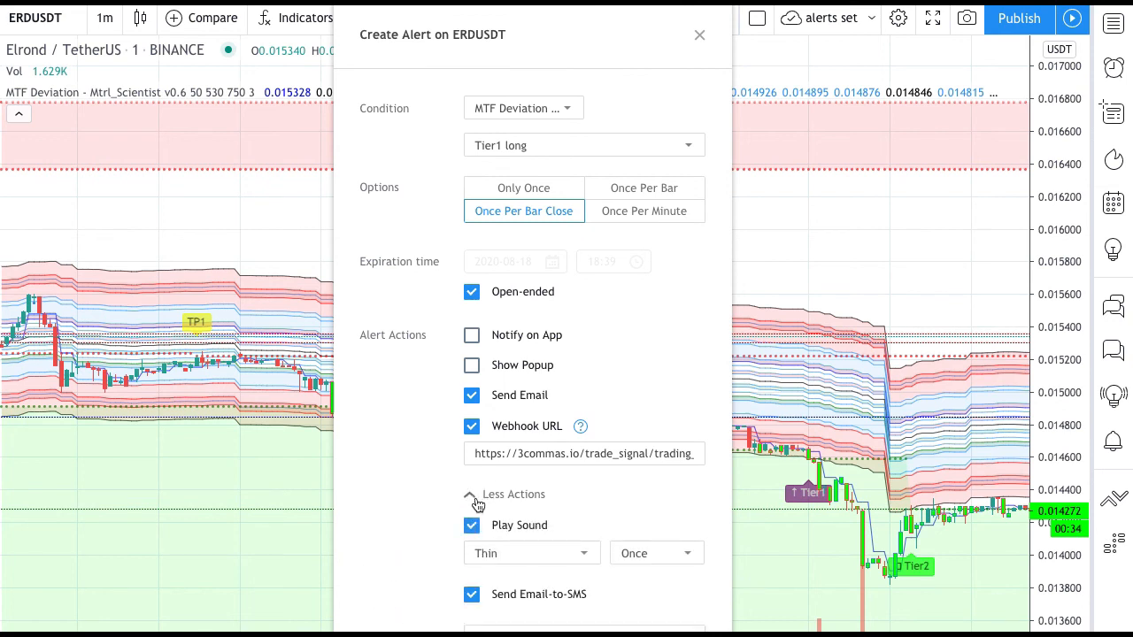
click(471, 524)
- Replace the alert message with the bot's deal start signal message, including its email token, copied from the 3Commas page
scroll(470, 529, down, 2)
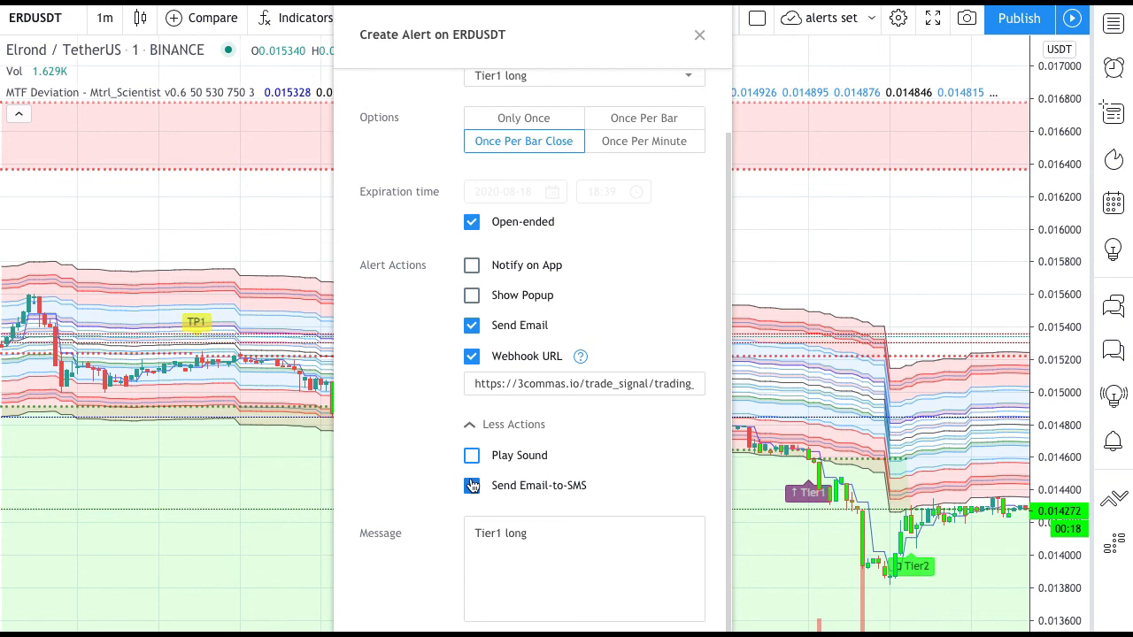
click(432, 529)
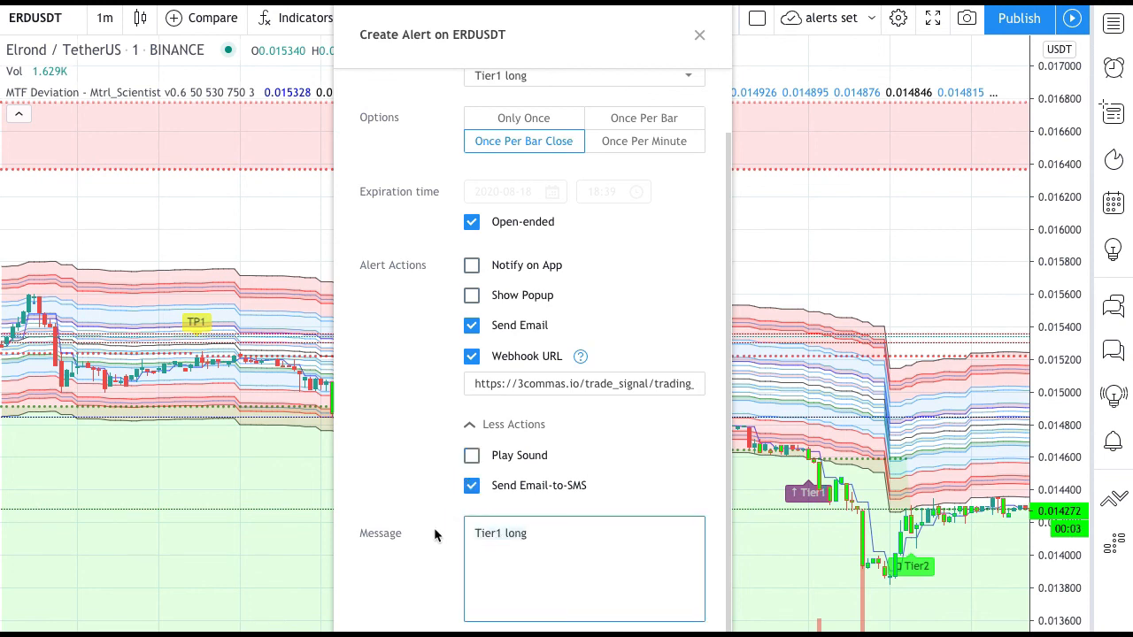
key(ctrl+a)
key(BackSpace)
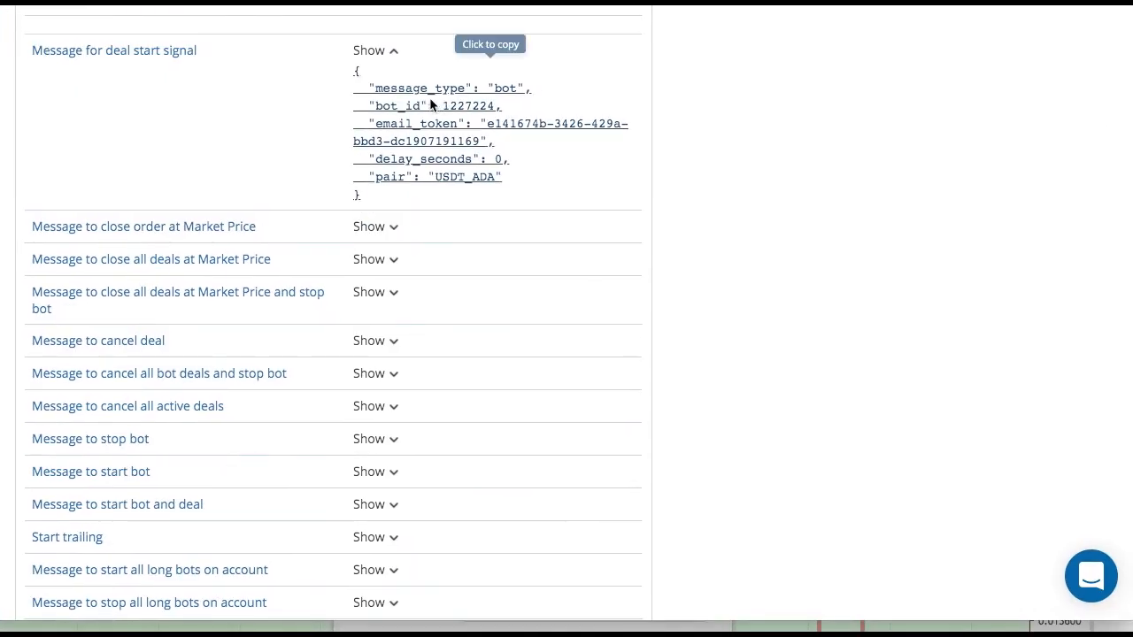
click(457, 108)
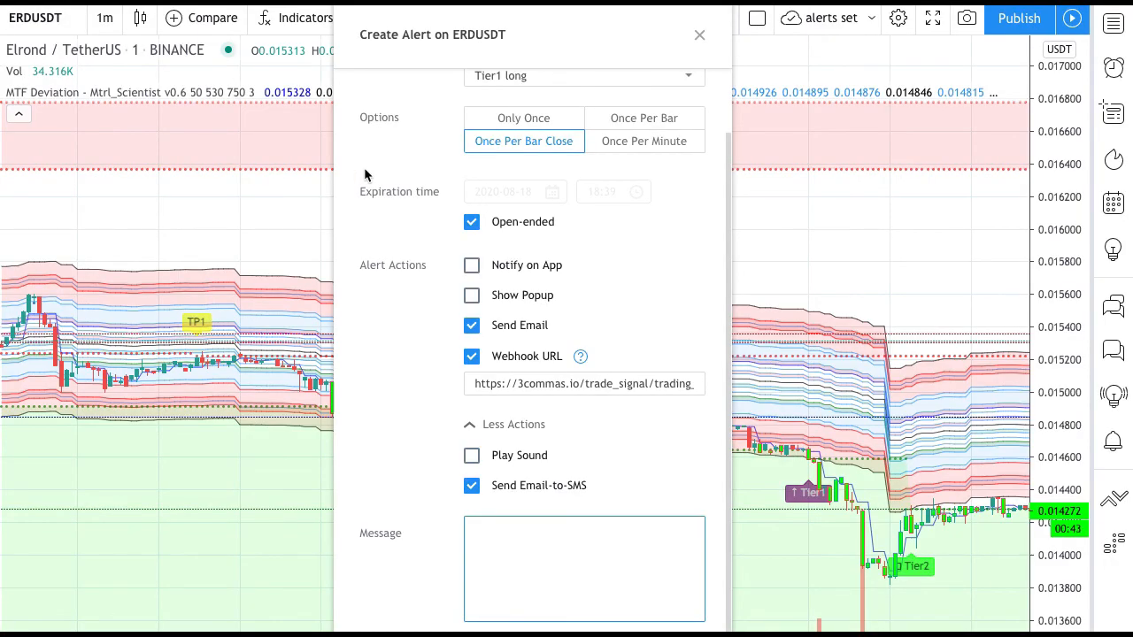
click(521, 528)
key(ctrl+v)
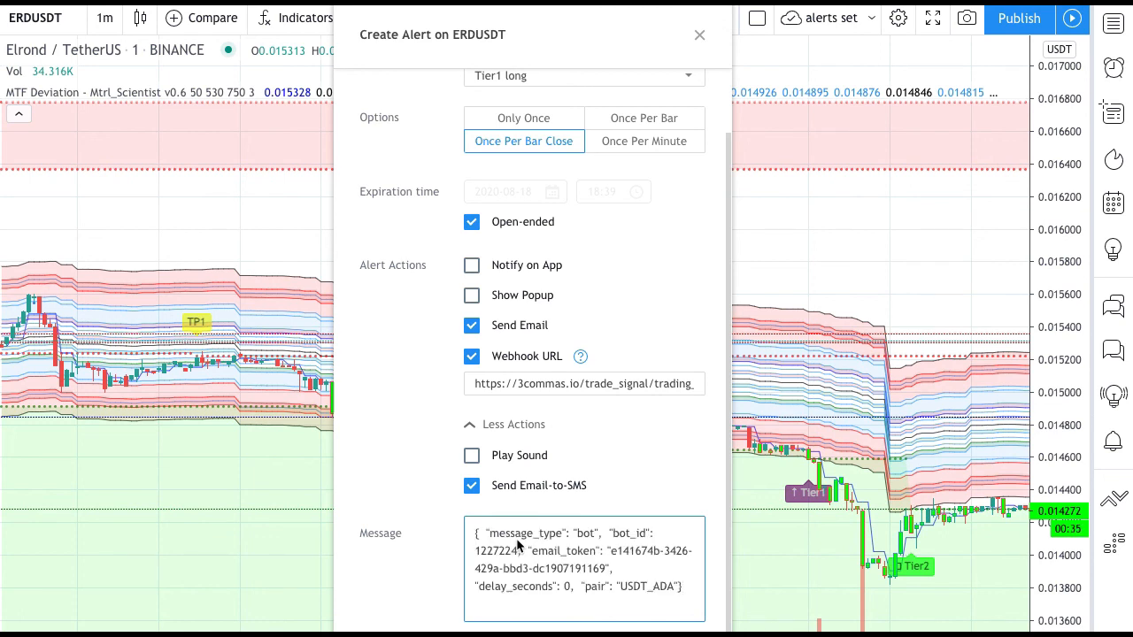
- Change the pair in the alert message to USDT_ERD and create the alert, continuing despite the repainting warning
click(672, 587)
key(Left)
key(BackSpace)
key(BackSpace)
key(BackSpace)
text(ERD)
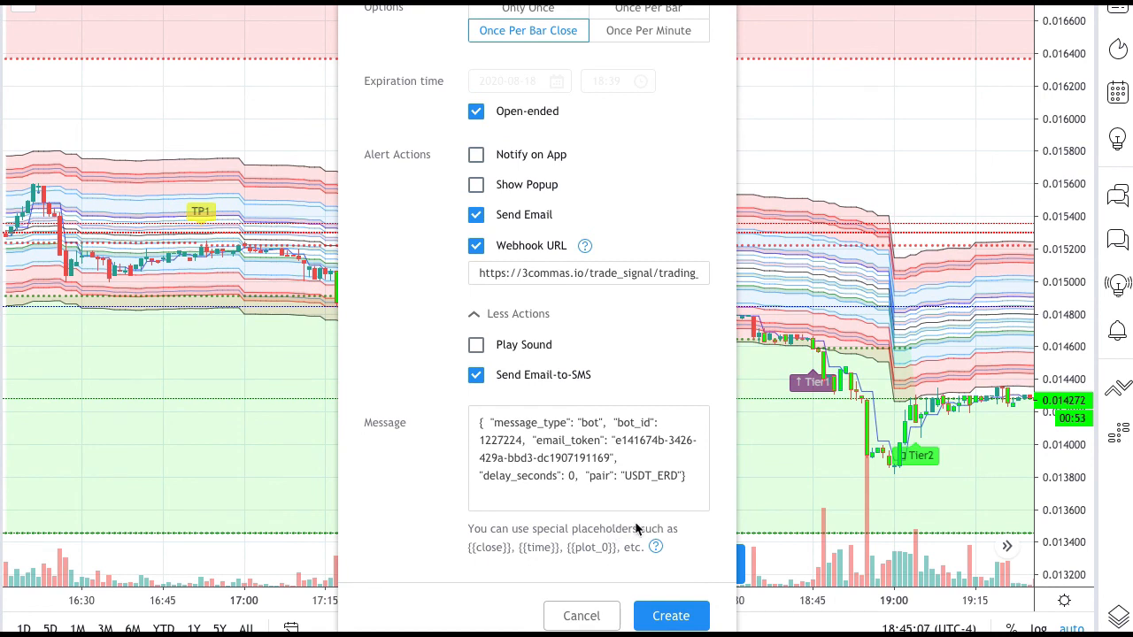
click(669, 616)
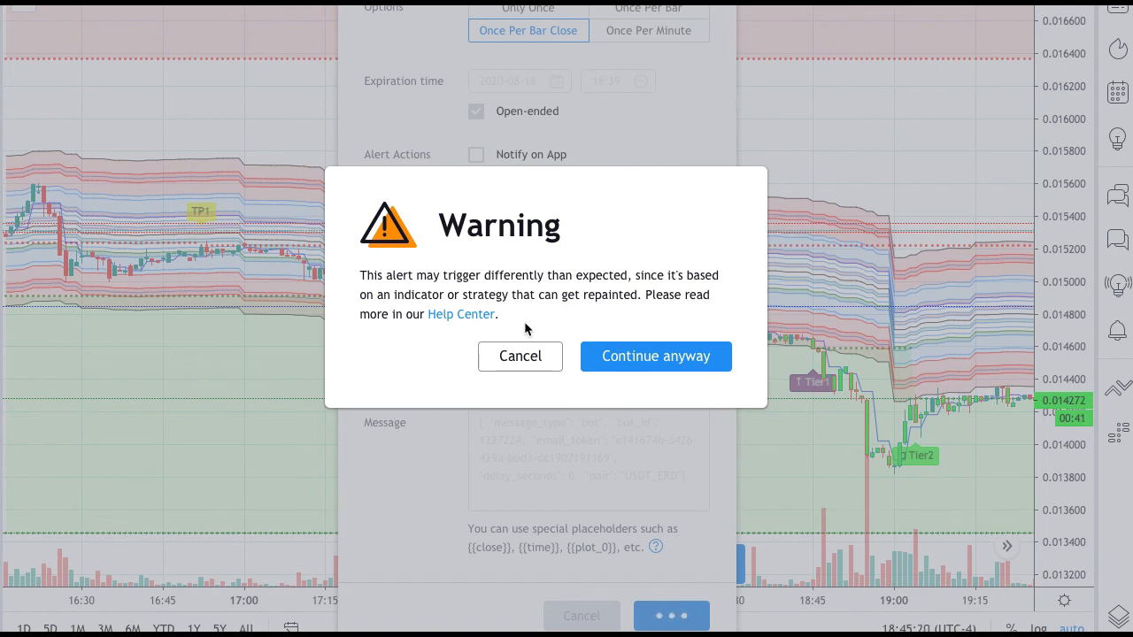
click(655, 356)
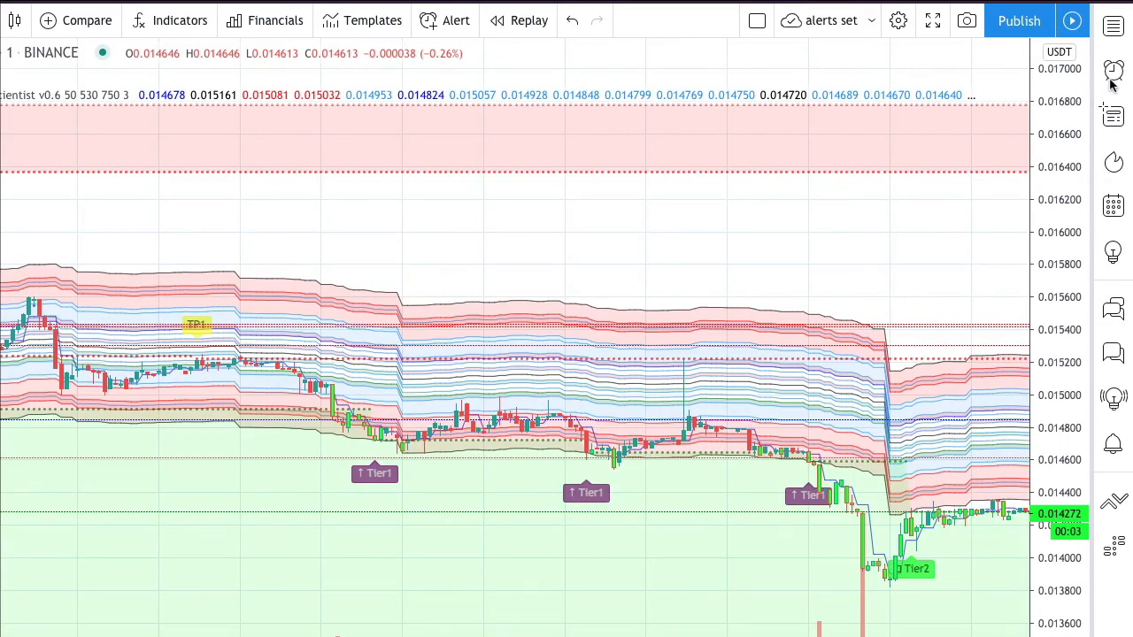
- Open the alerts list and check the details of the older ERDUSDT Tier1 alert
click(1112, 76)
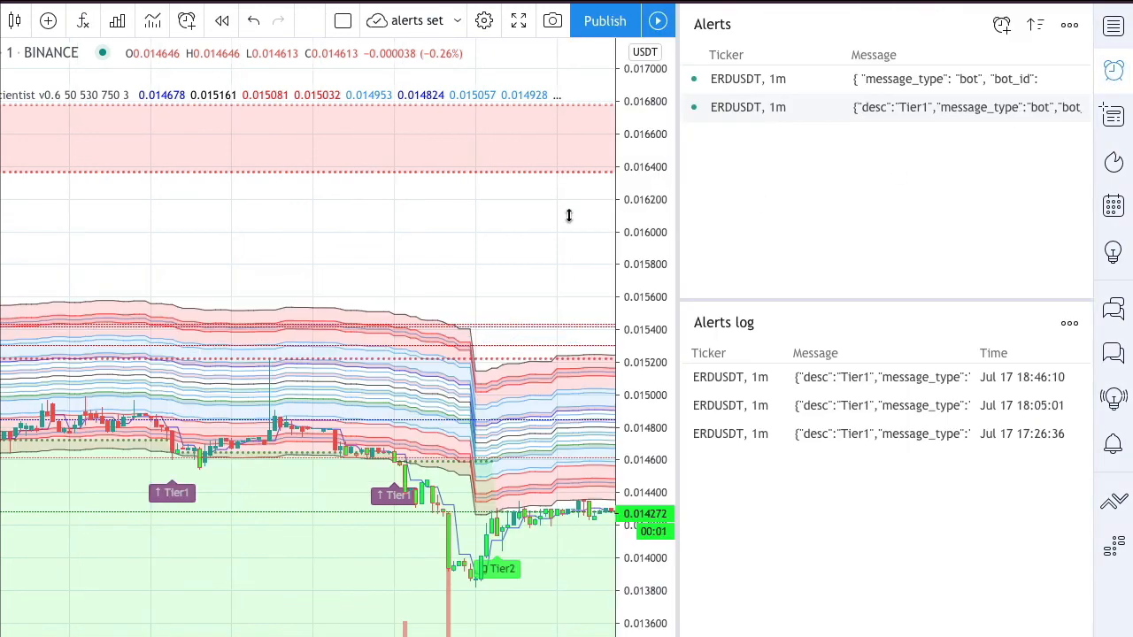
mouse_move(818, 119)
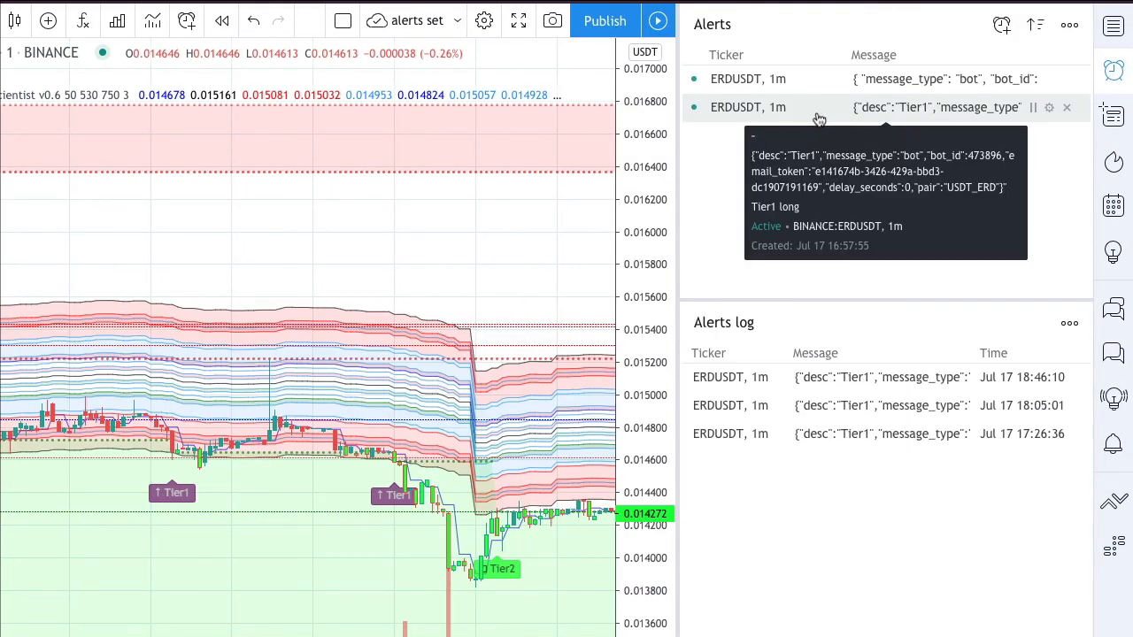